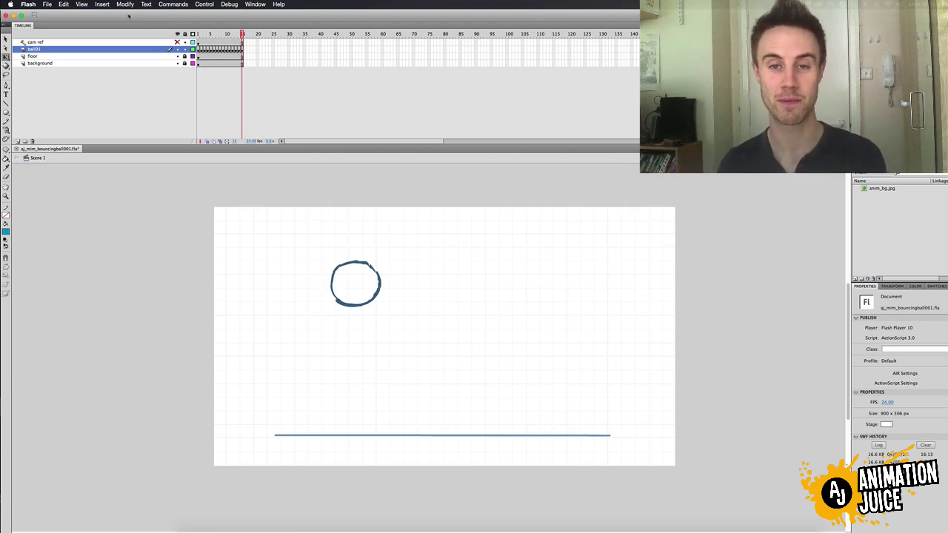
- Examine the ball's fall in the timeline from frame 1 through the stretched drawing on frame 7 to the squash on frames 8 and 9
left_click_drag(241, 34, 196, 34)
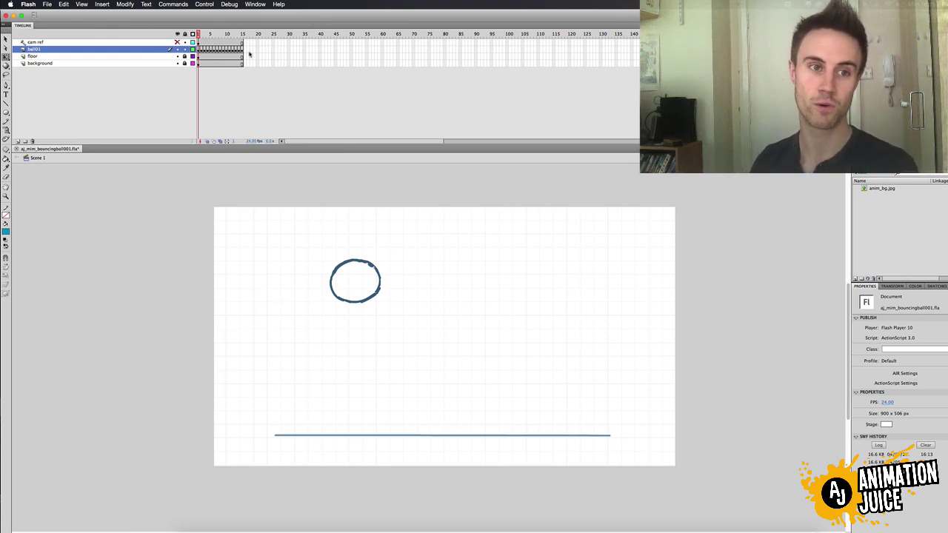
mouse_move(219, 36)
left_mouse_down()
mouse_move(201, 36)
mouse_move(220, 36)
left_mouse_up()
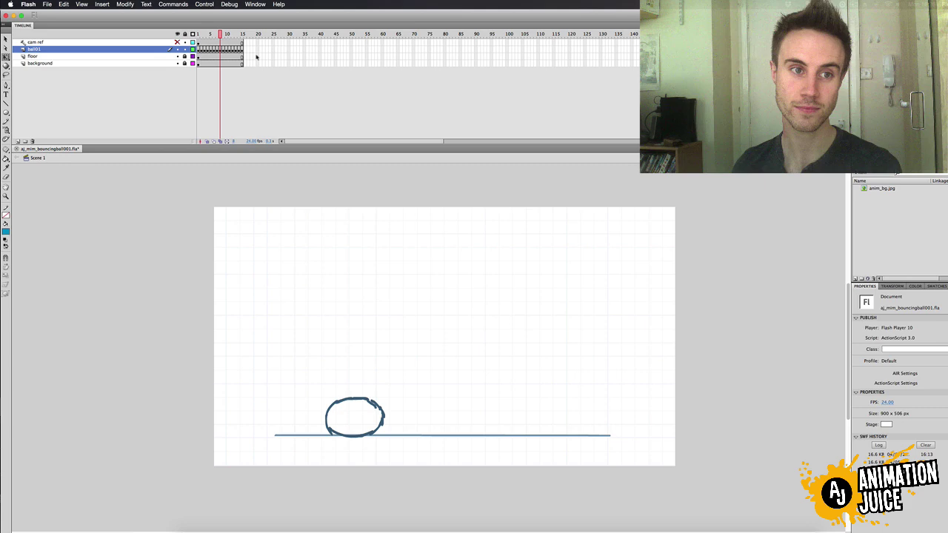
left_click(217, 35)
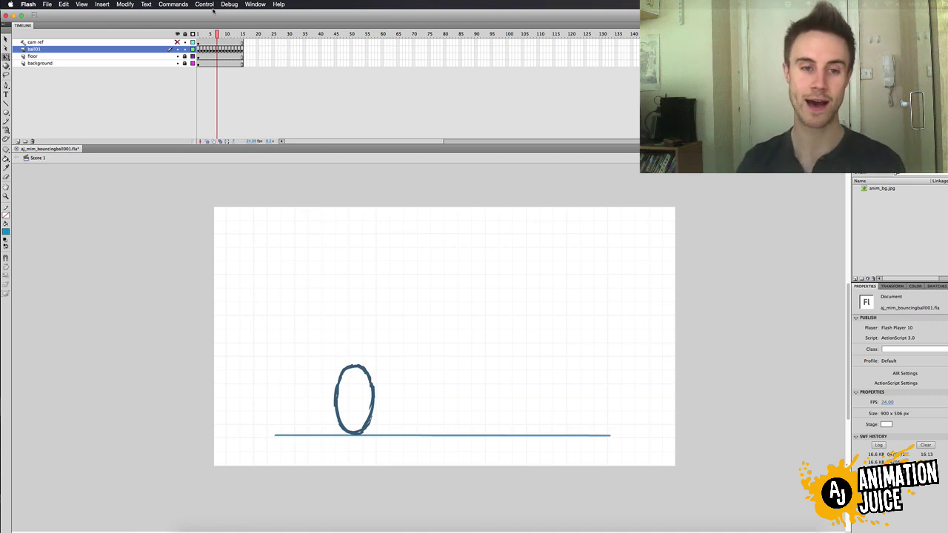
left_click(198, 34)
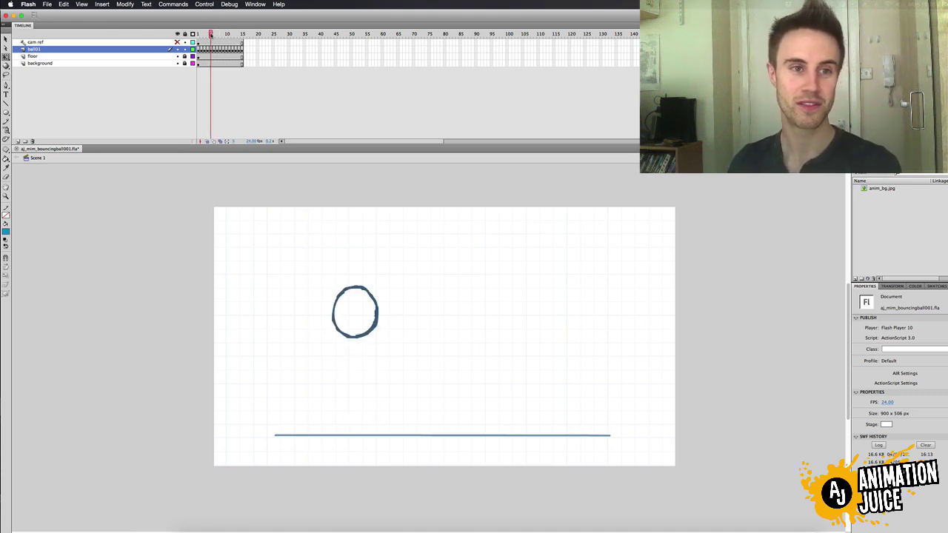
left_click_drag(198, 34, 221, 34)
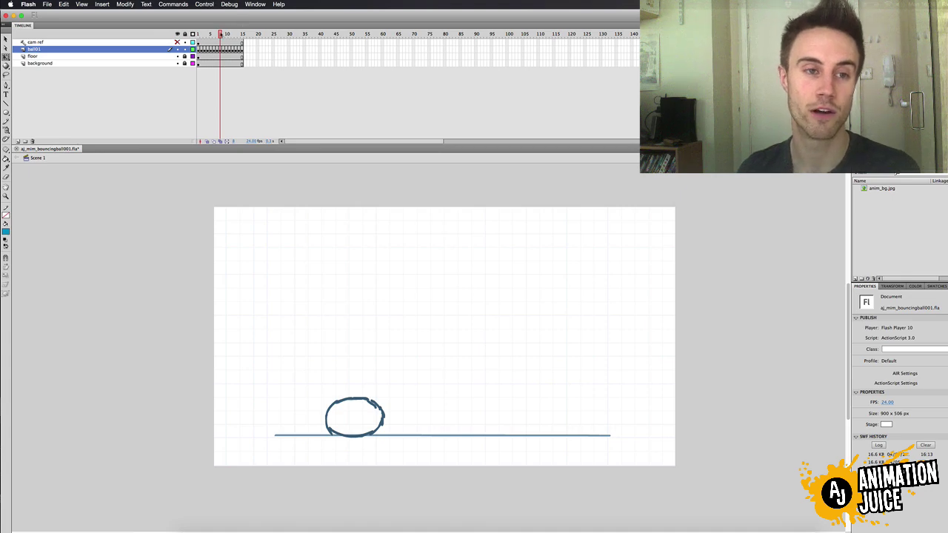
left_click_drag(221, 34, 221, 34)
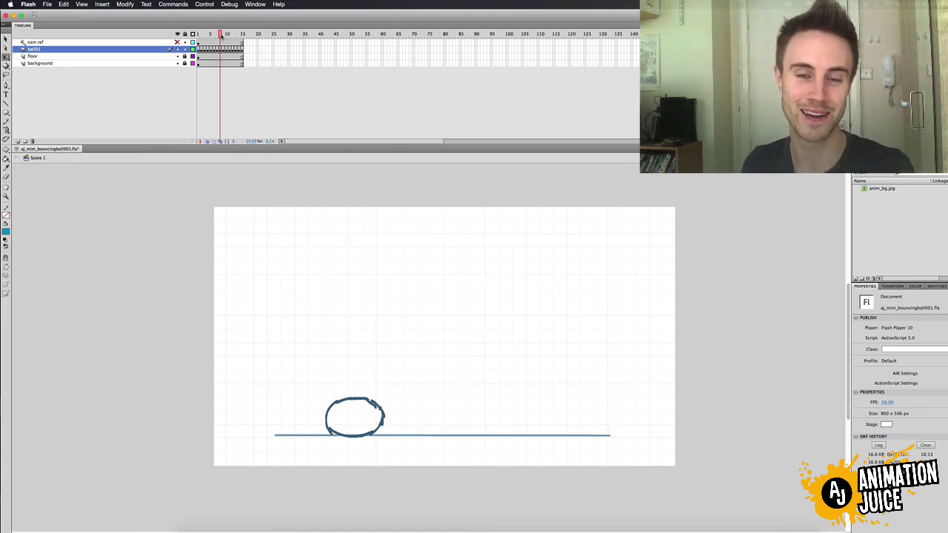
left_click_drag(220, 35, 217, 34)
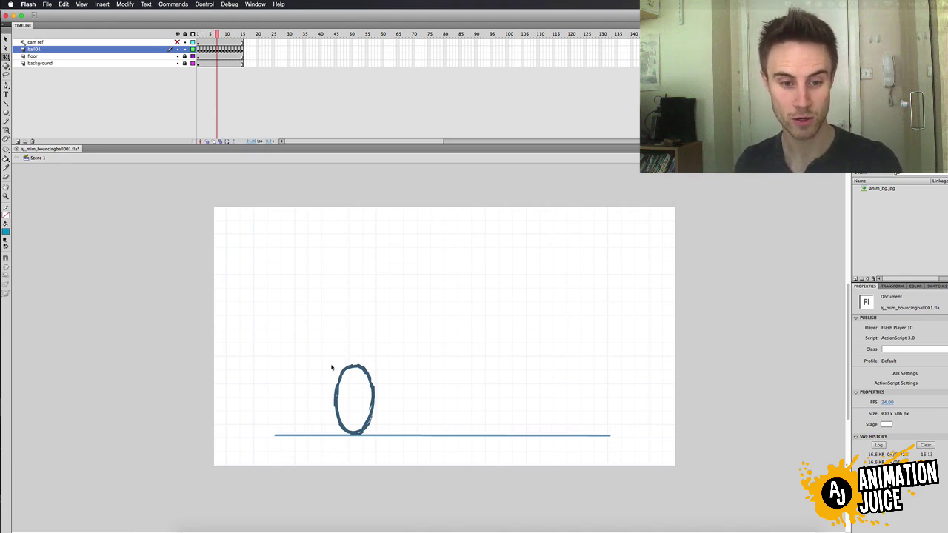
left_click(201, 37)
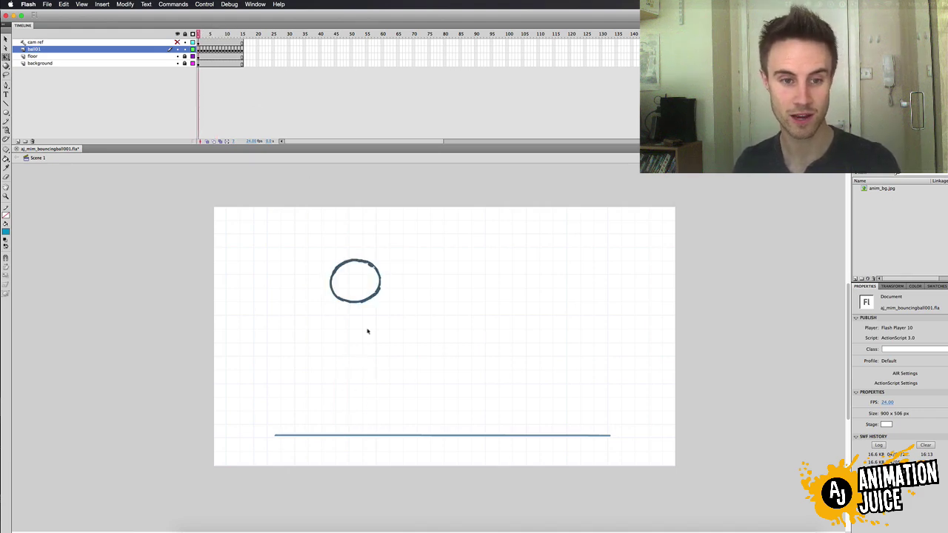
left_click(201, 35)
left_click_drag(202, 36, 223, 34)
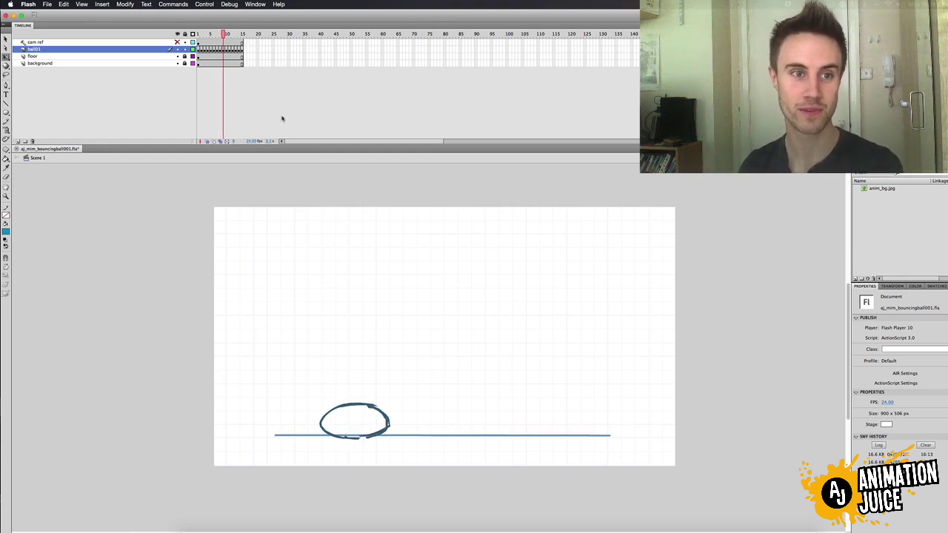
- Step through the rebound drawings frame by frame from frame 9 to frame 15, examining how the ball's shape and spacing change
key("period")
key("period")
key("comma")
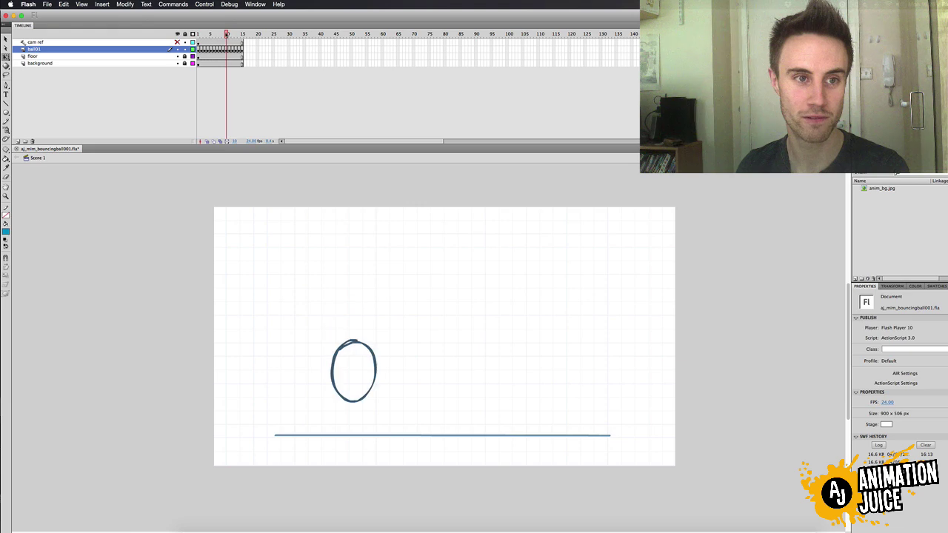
key("comma")
key("period")
key("period")
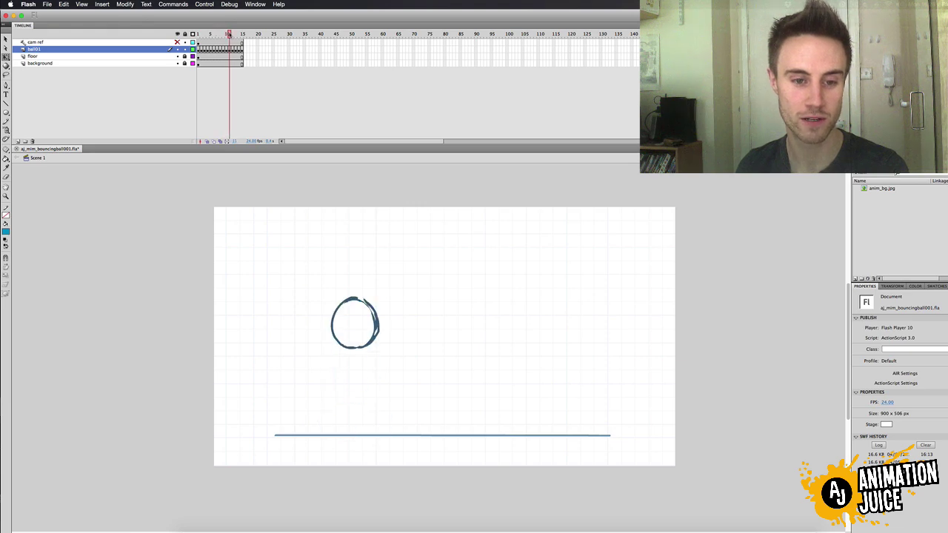
key("period")
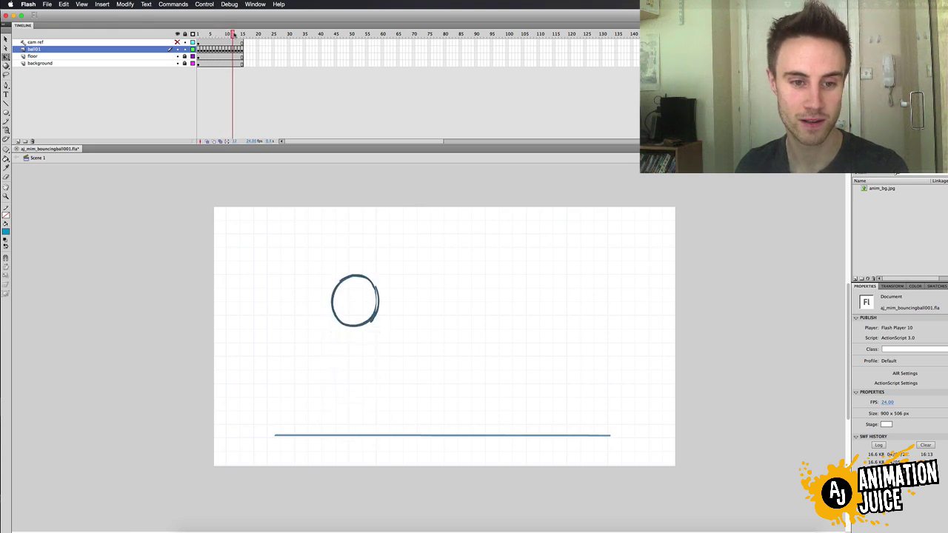
key("period")
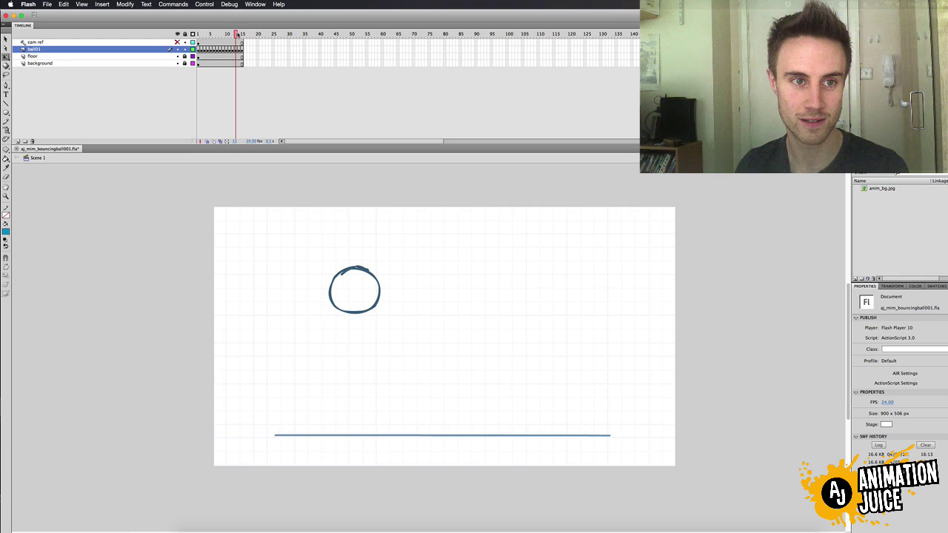
key("period")
key("period")
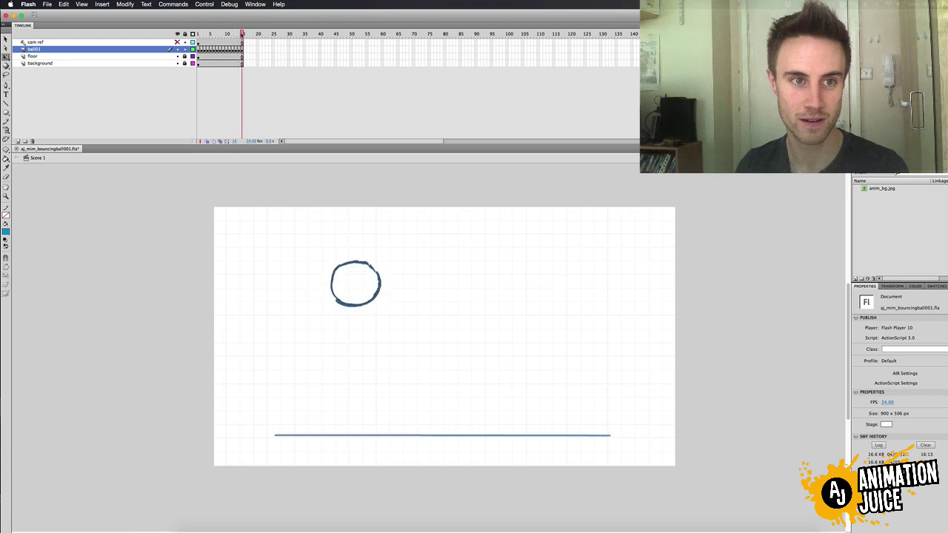
- Scrub through the whole bounce and compare the ball's drawing on frame 1 with the one on frame 15
left_click_drag(199, 35, 228, 36)
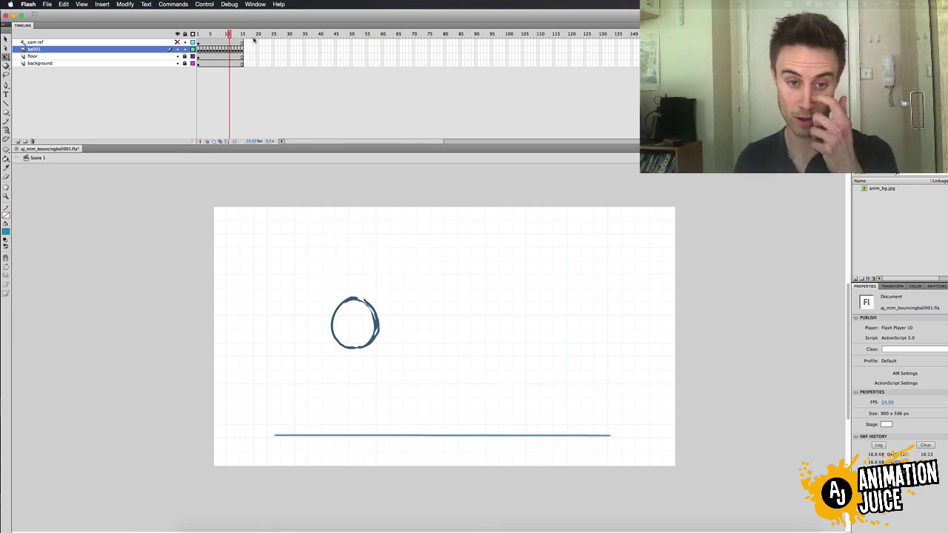
mouse_move(229, 34)
left_mouse_down()
mouse_move(242, 34)
mouse_move(201, 34)
mouse_move(242, 34)
left_mouse_up()
left_click(199, 34)
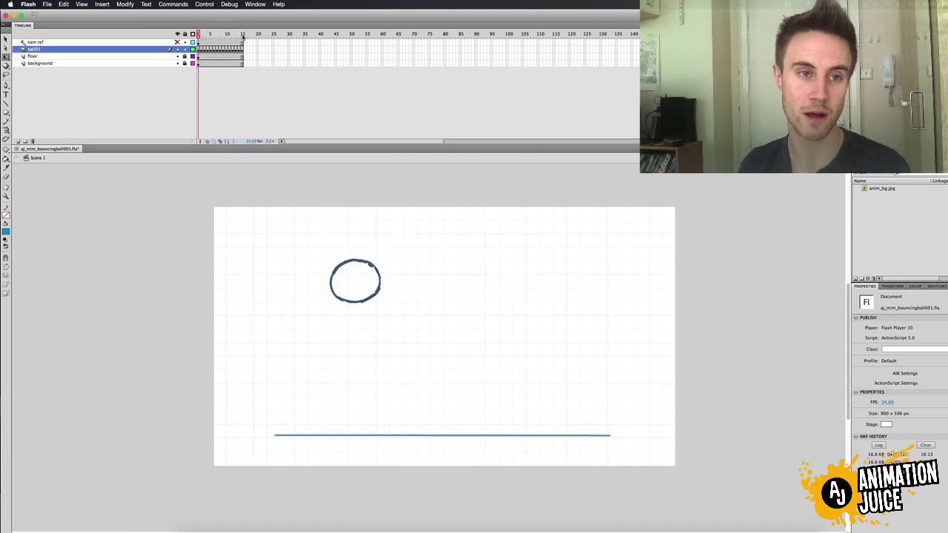
left_click(242, 34)
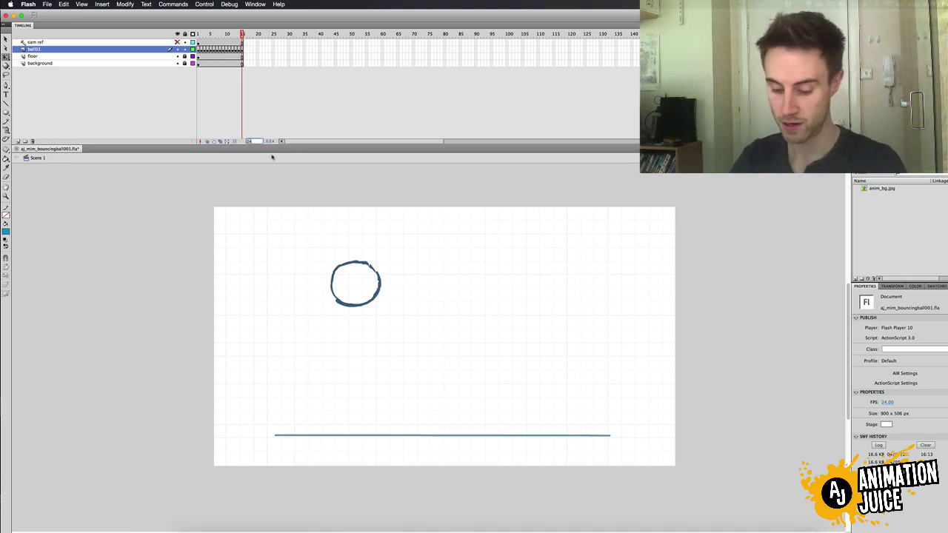
- Set the document's frame rate to 60 fps and preview the bouncing ball as a test movie, closing the preview
type("60")
key("Return")
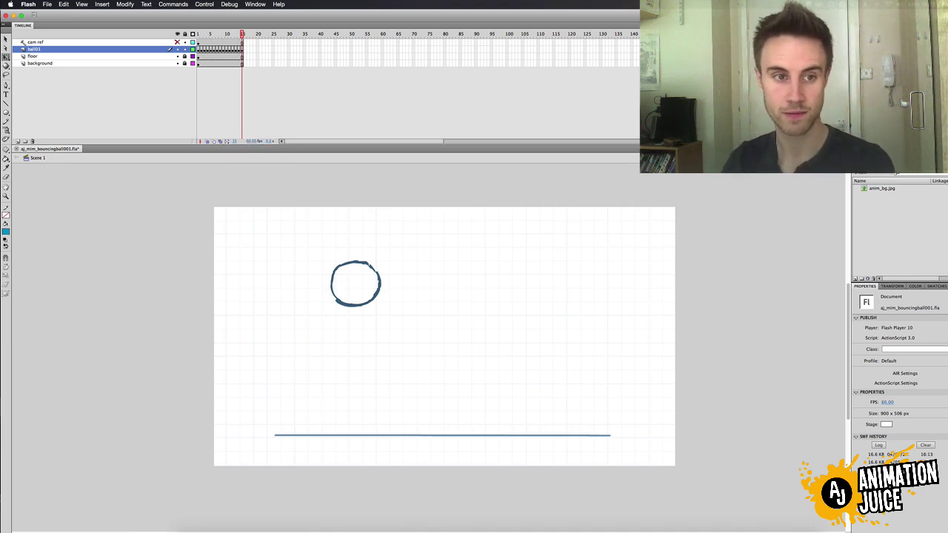
key("super+Return")
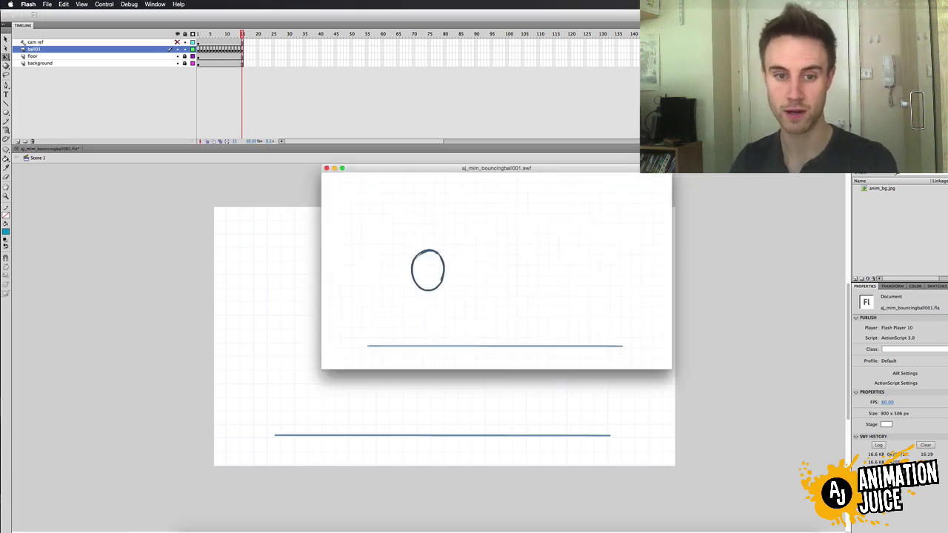
left_click_drag(412, 170, 408, 168)
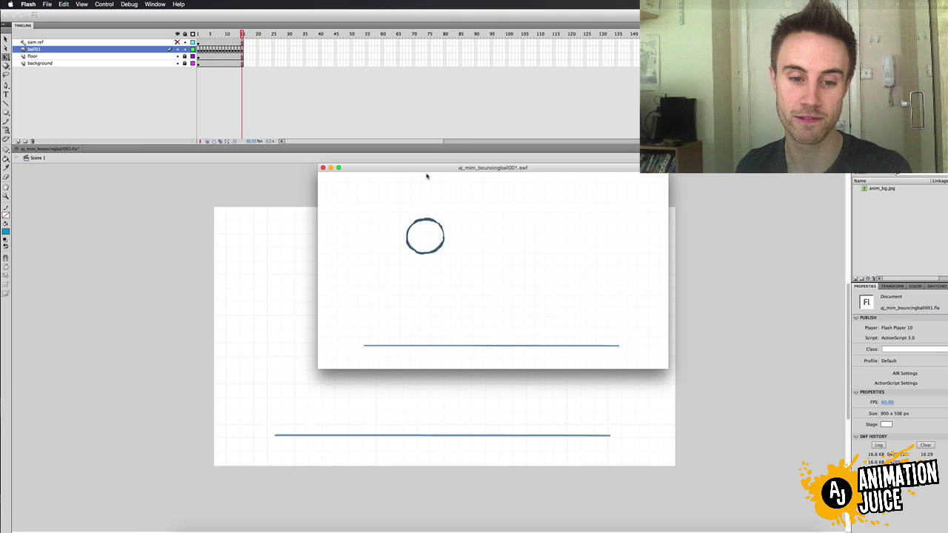
left_click_drag(423, 170, 425, 169)
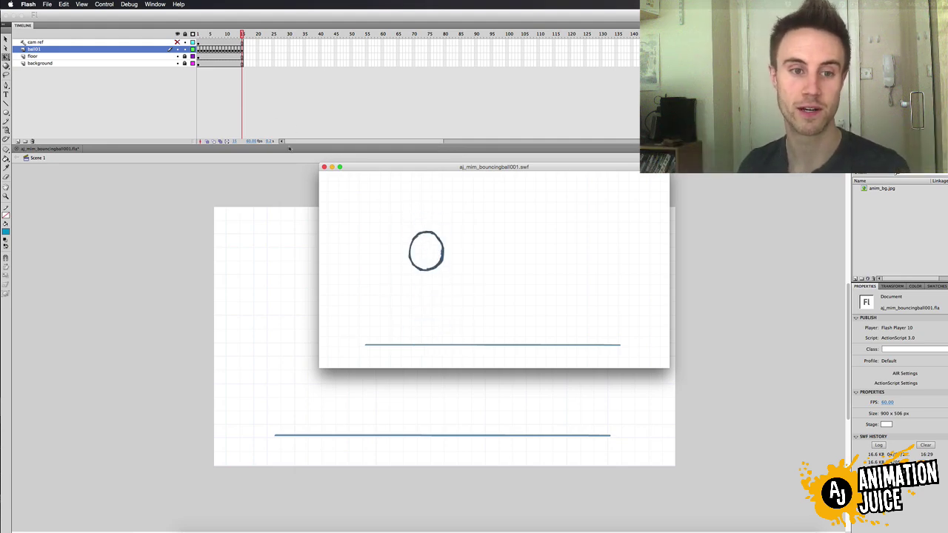
left_click(324, 167)
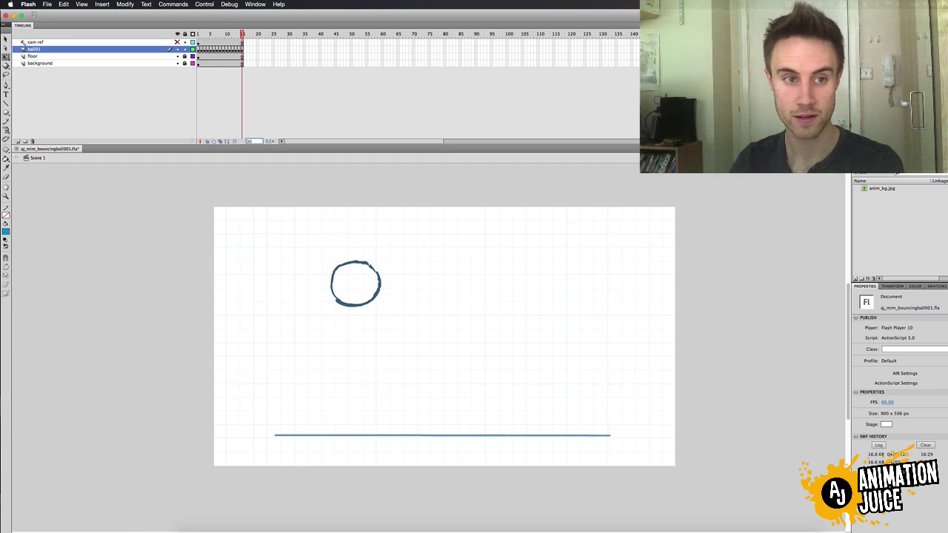
- Set the frame rate to 30 fps and preview the bouncing ball in a test movie, closing the preview
key("Return")
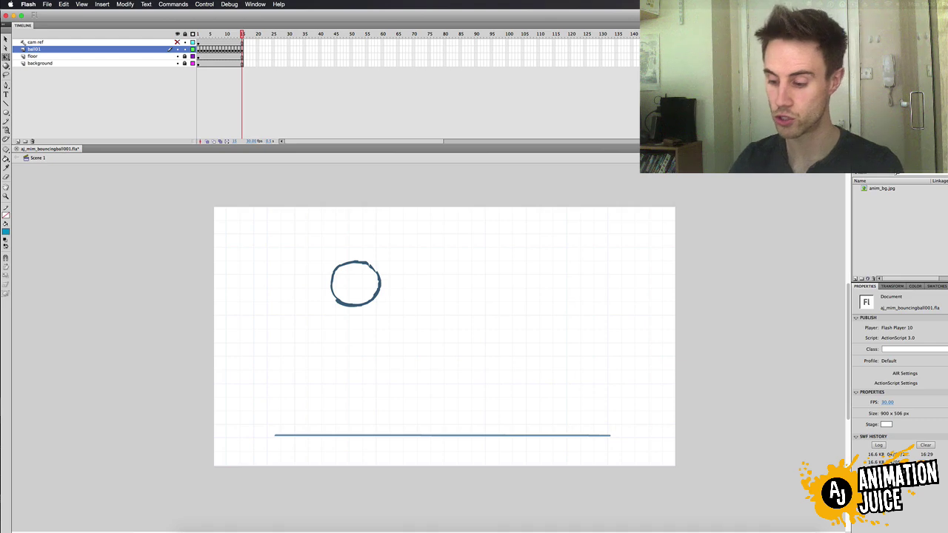
key("super+Return")
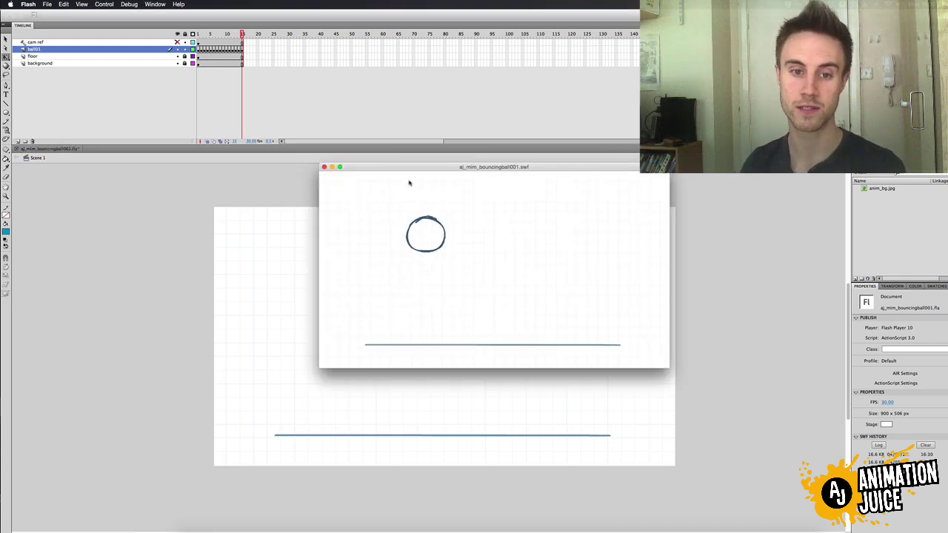
left_click(324, 167)
- Set the frame rate to 24 fps, go to frame 8 and preview the bounce in a test movie
key("Return")
key("Return")
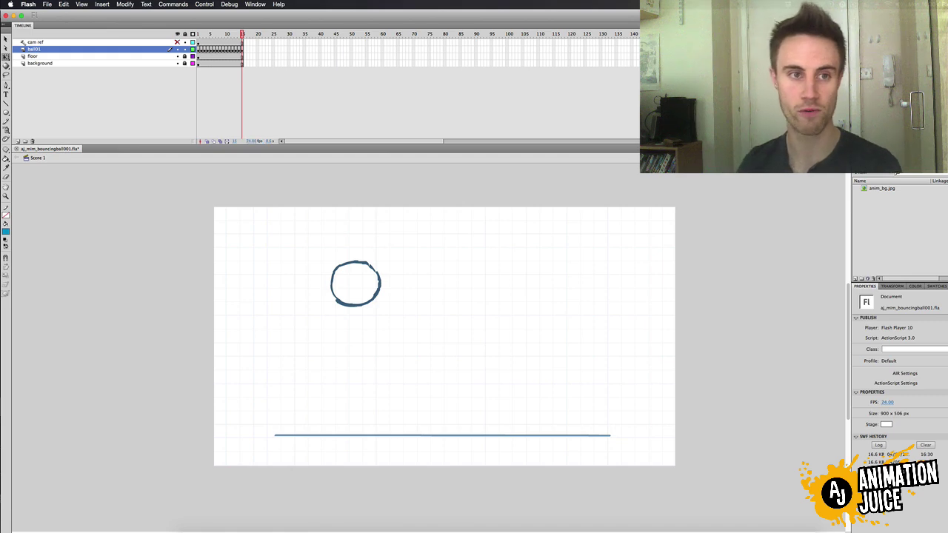
left_click(220, 35)
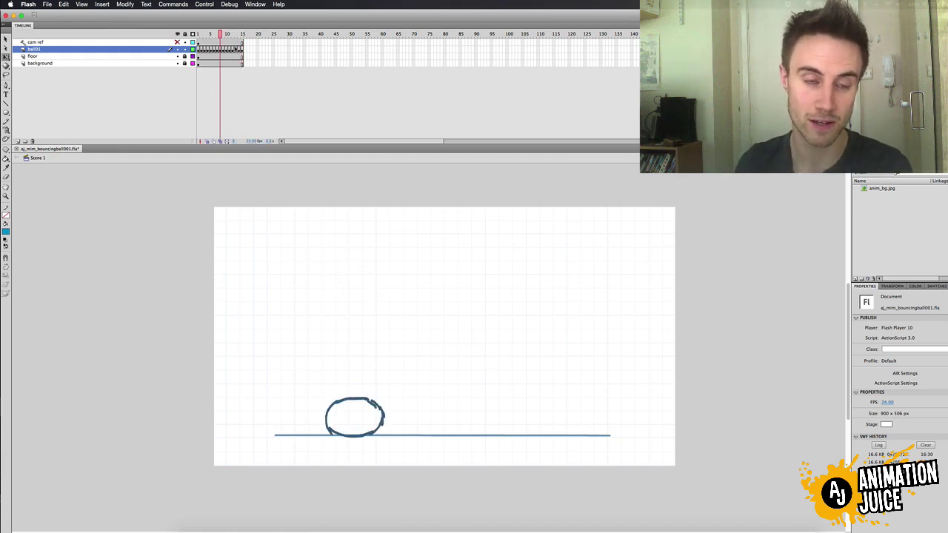
key("super+Return")
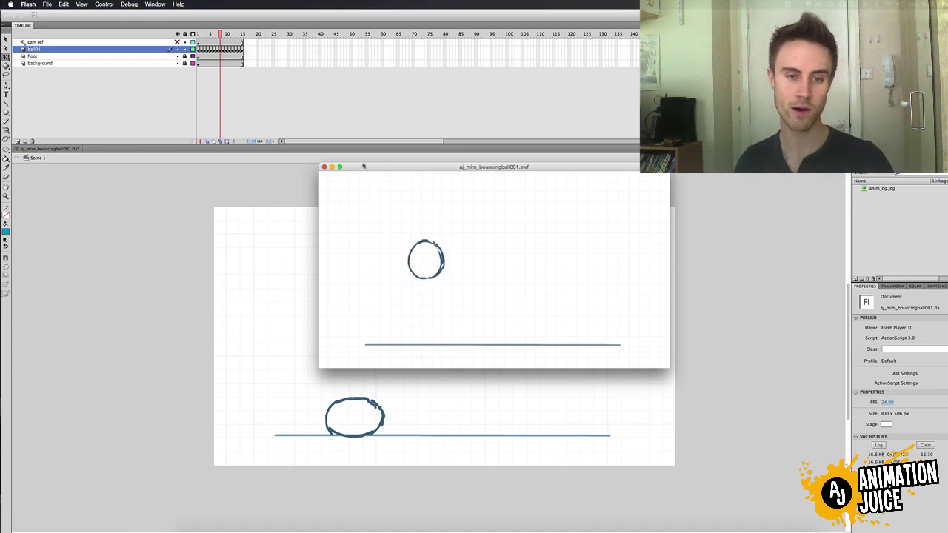
left_click(324, 167)
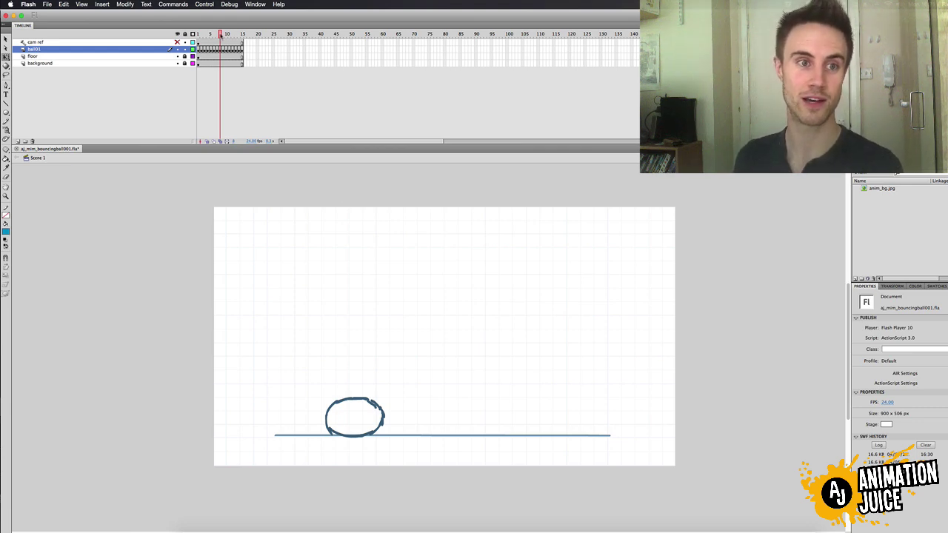
- Return to frame 1, show the falling ball's following drawings with onion skinning, and preview the animation in a test movie
mouse_move(220, 35)
left_mouse_down()
mouse_move(199, 36)
mouse_move(220, 36)
left_mouse_up()
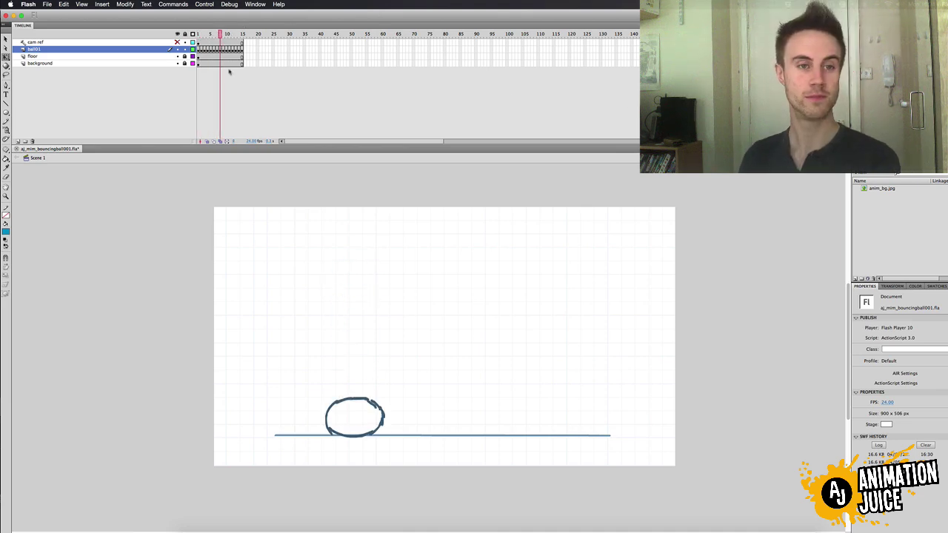
left_click_drag(218, 36, 198, 36)
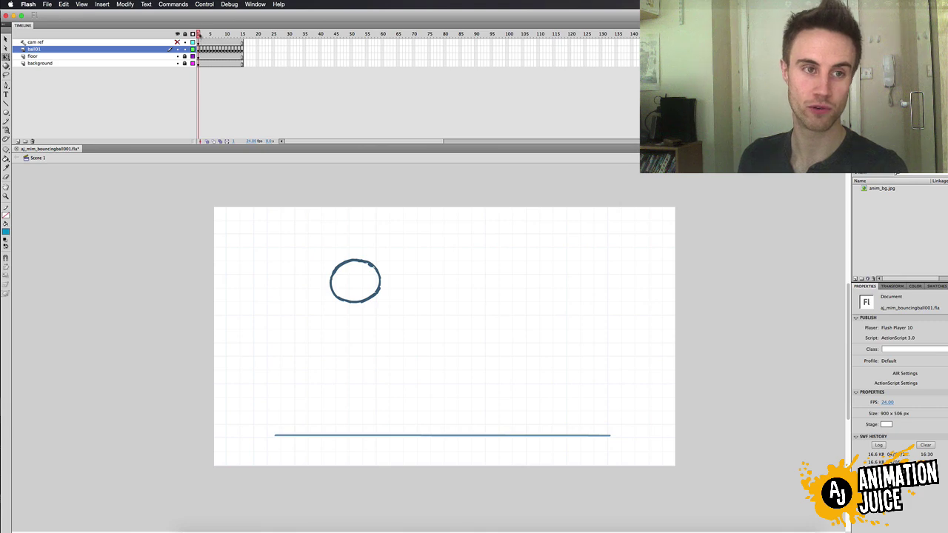
left_click(207, 141)
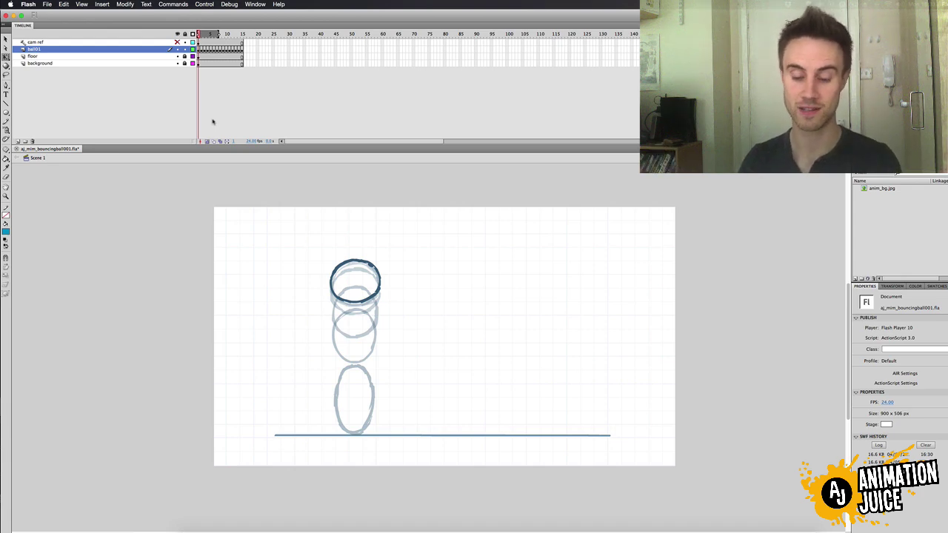
key("super+Return")
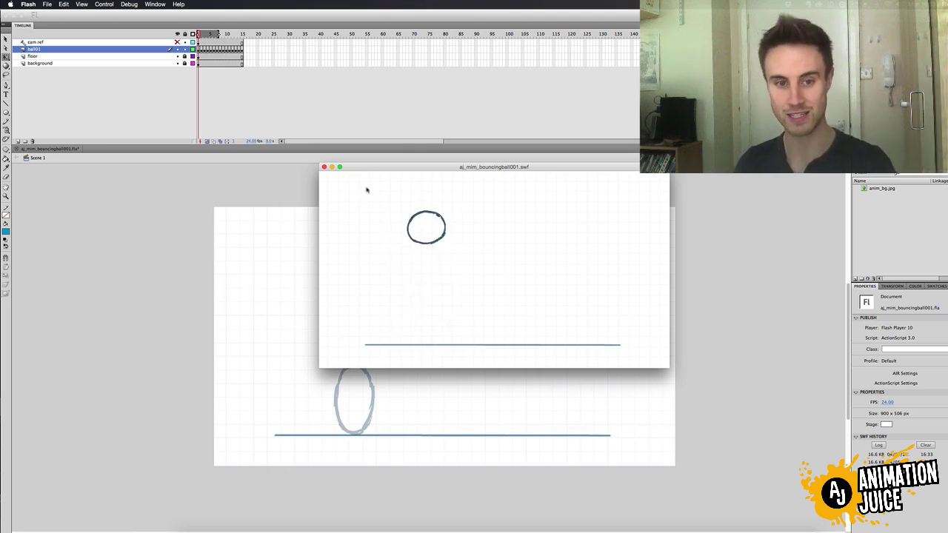
left_click(324, 168)
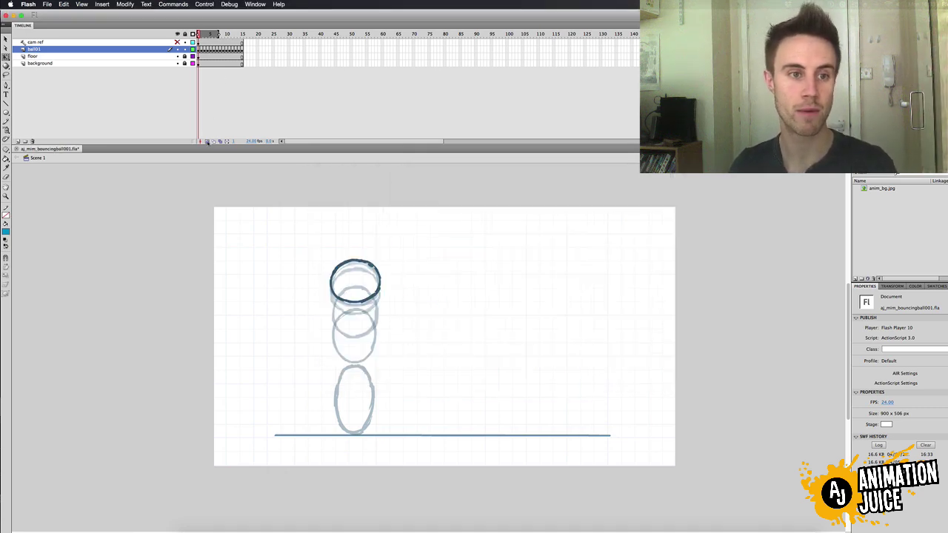
- Inspect the squashed ball on frame 9 with onion skinning turned off and toggled again
left_click(207, 141)
left_click_drag(217, 34, 224, 35)
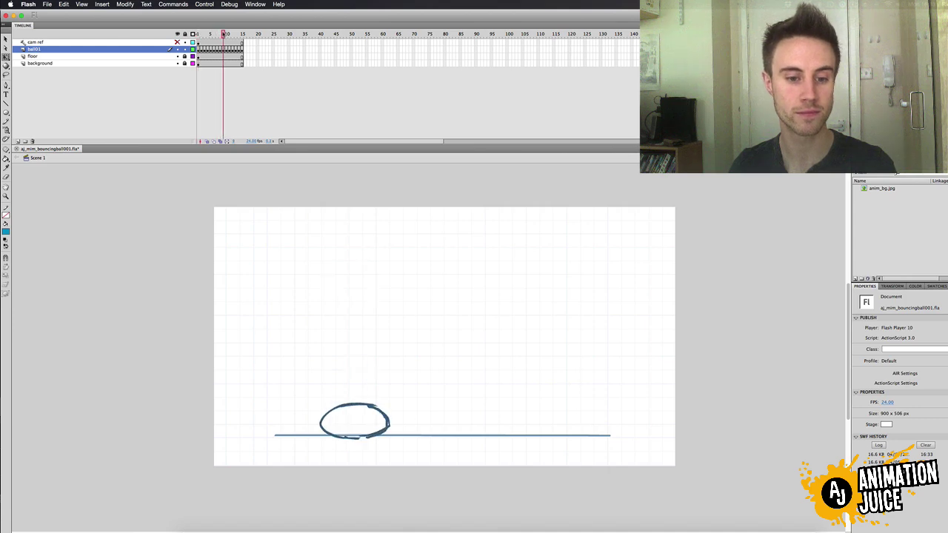
left_click(207, 142)
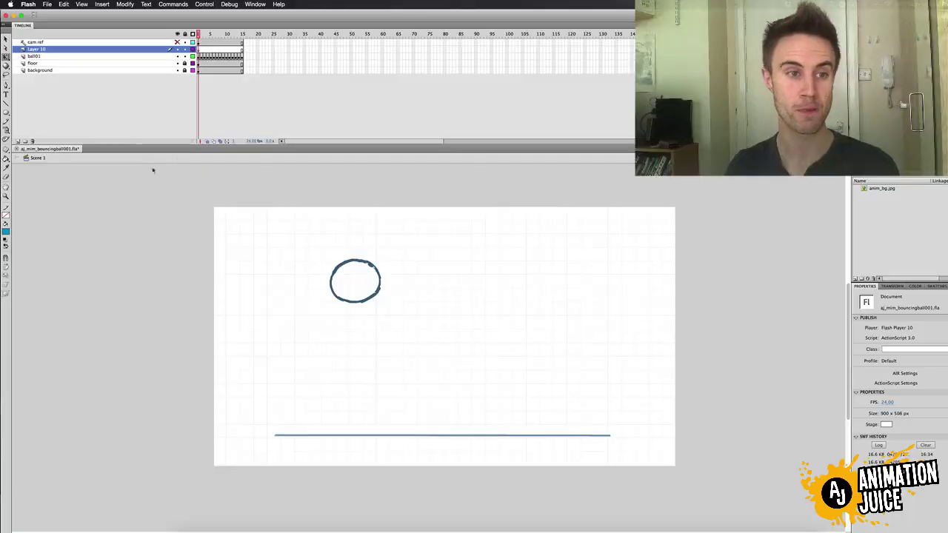
- Choose the Oval Tool from the group of shape tools
left_click(6, 112)
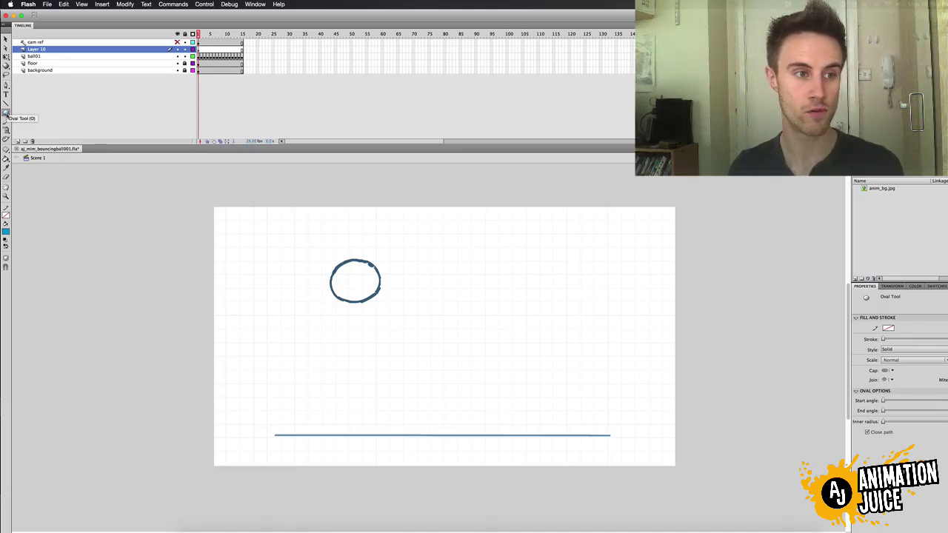
left_click_drag(6, 112, 22, 115)
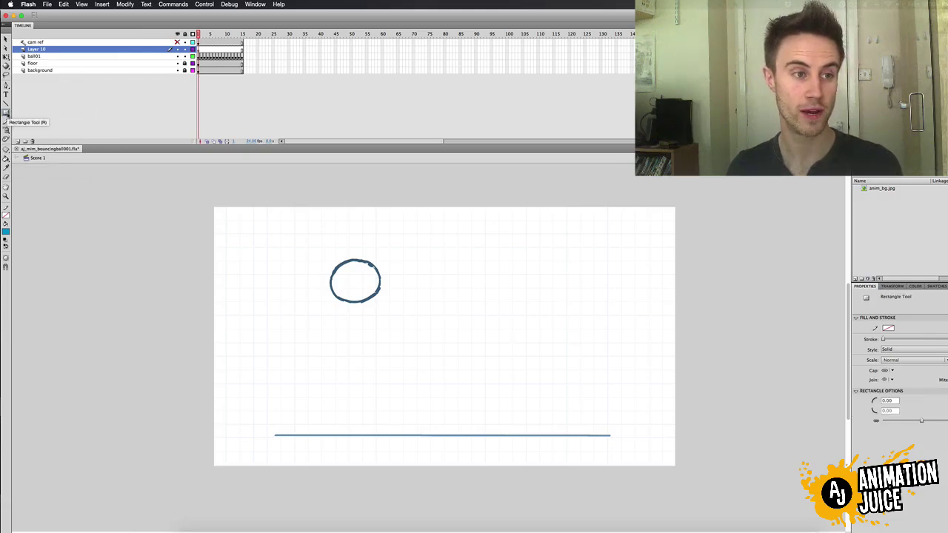
left_click_drag(5, 113, 6, 113)
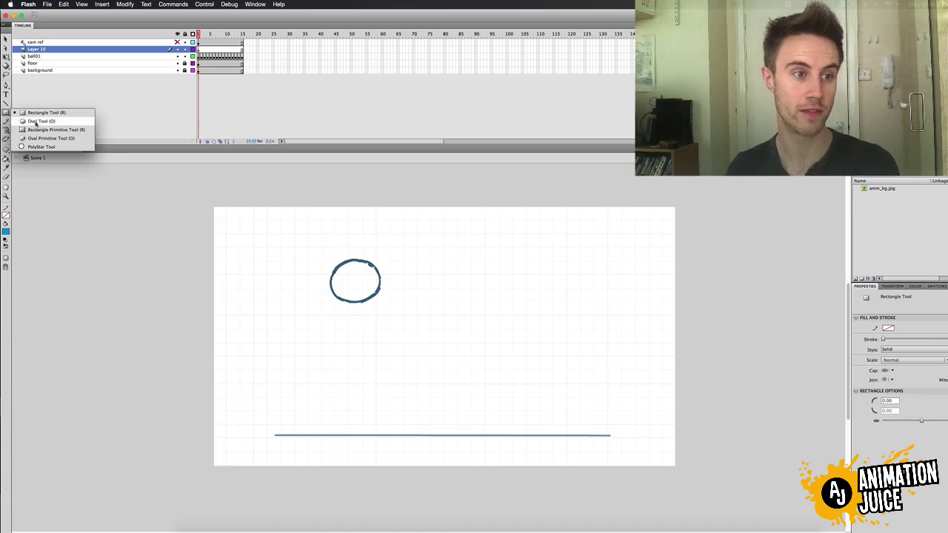
left_click(39, 124)
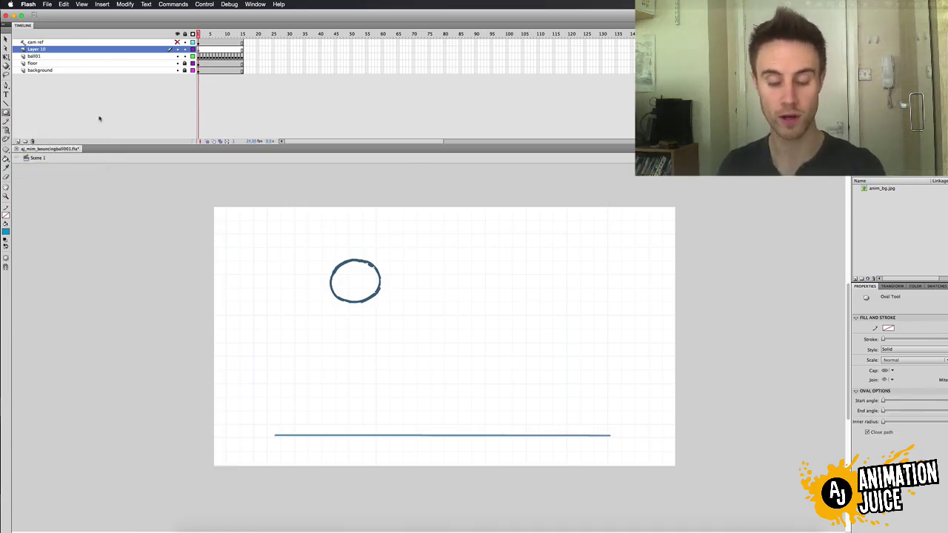
- Rename Layer 10 as "flash ball" and draw a solid blue oval about 94 by 82 px beside the sketched ball
left_click(44, 49)
double_click(44, 49)
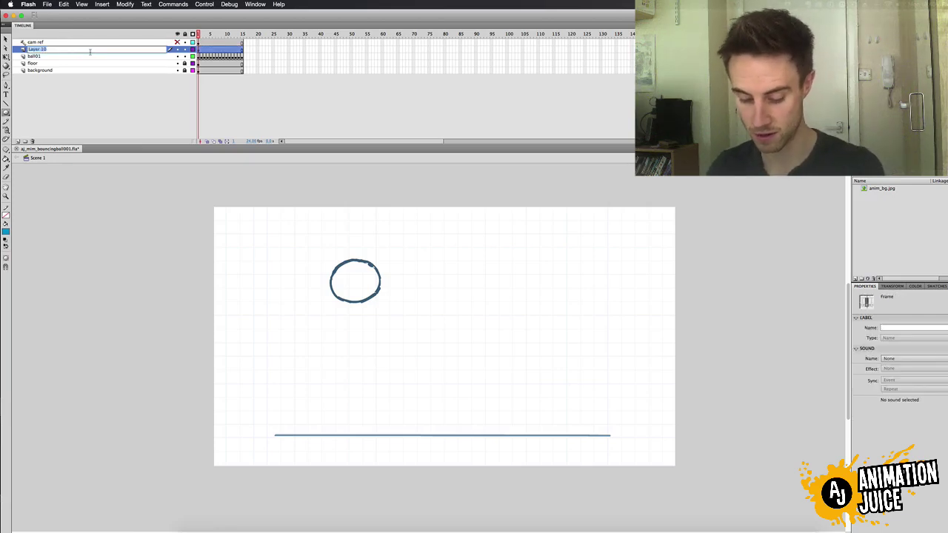
type("flash ball")
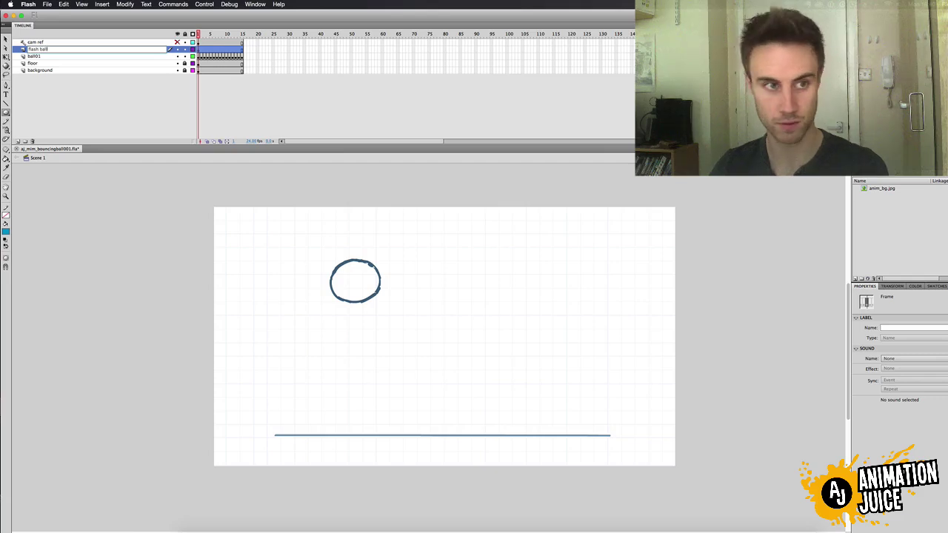
key("Return")
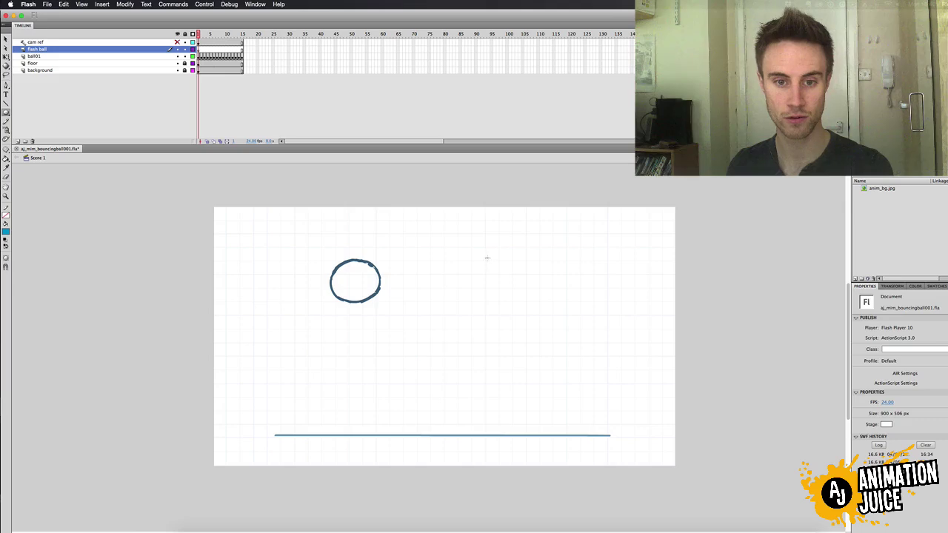
left_click_drag(487, 257, 532, 301)
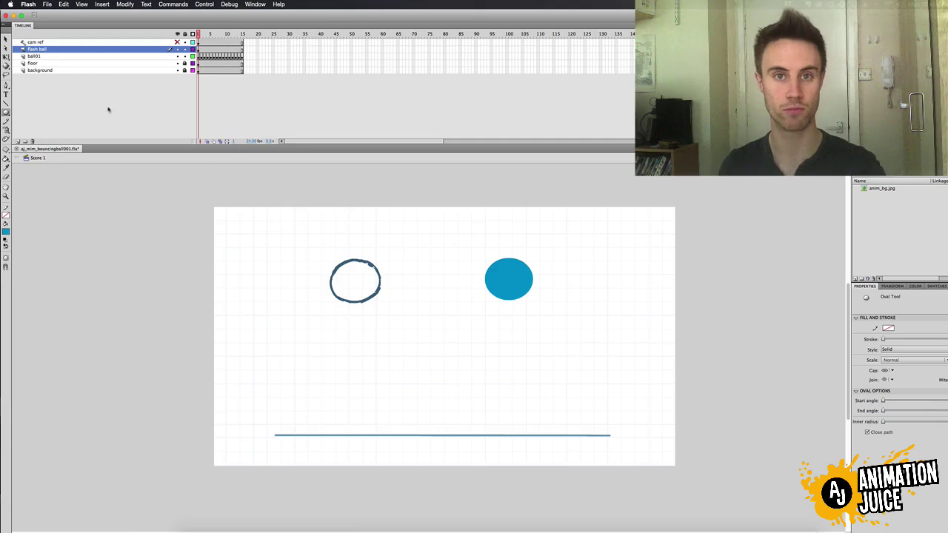
left_click(5, 41)
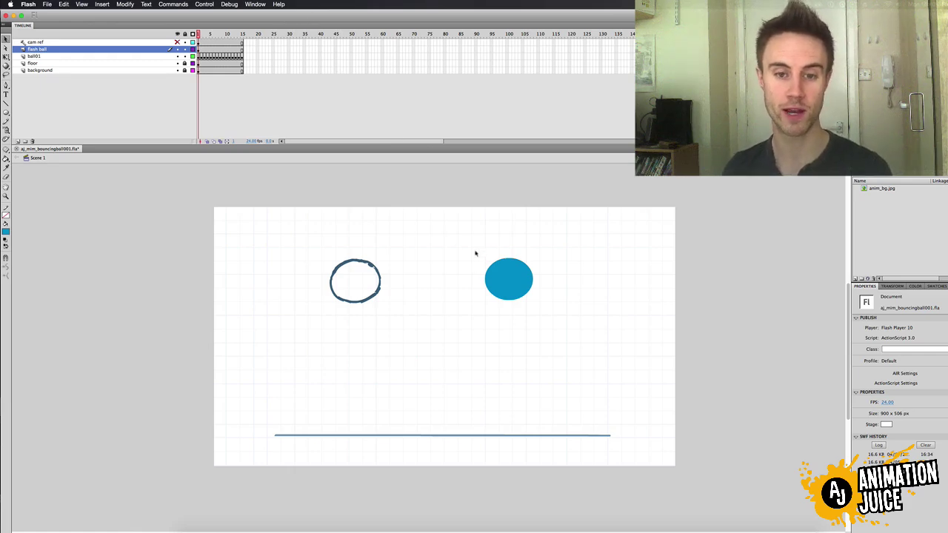
left_click_drag(474, 246, 553, 318)
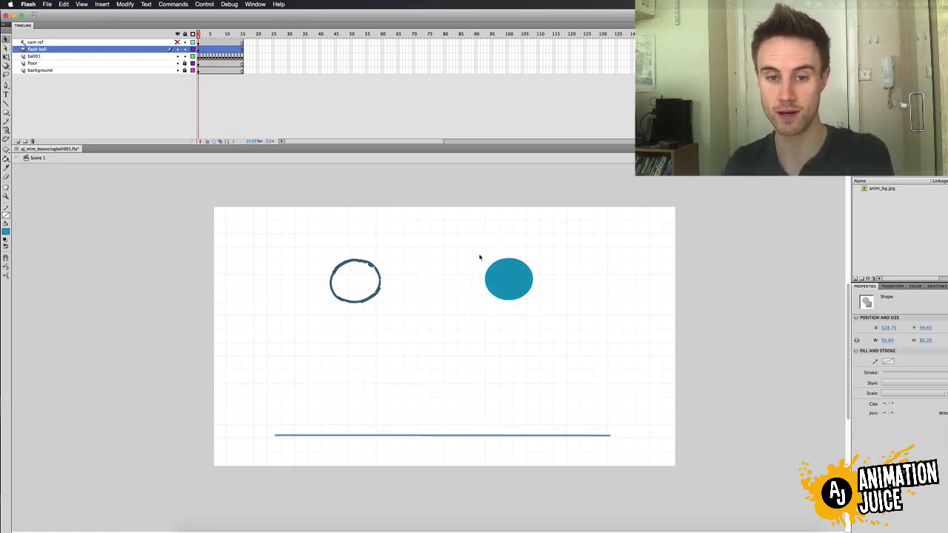
left_click_drag(474, 248, 555, 317)
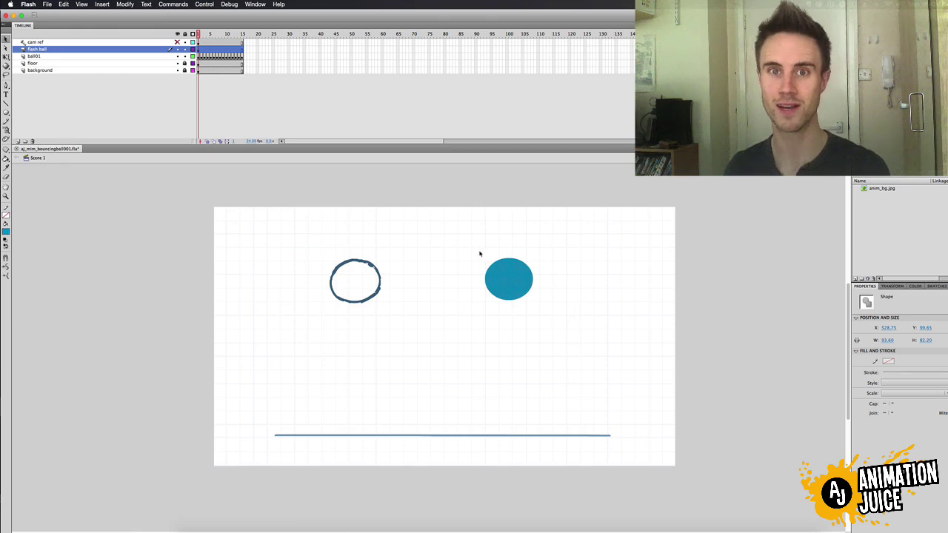
left_click_drag(472, 243, 547, 316)
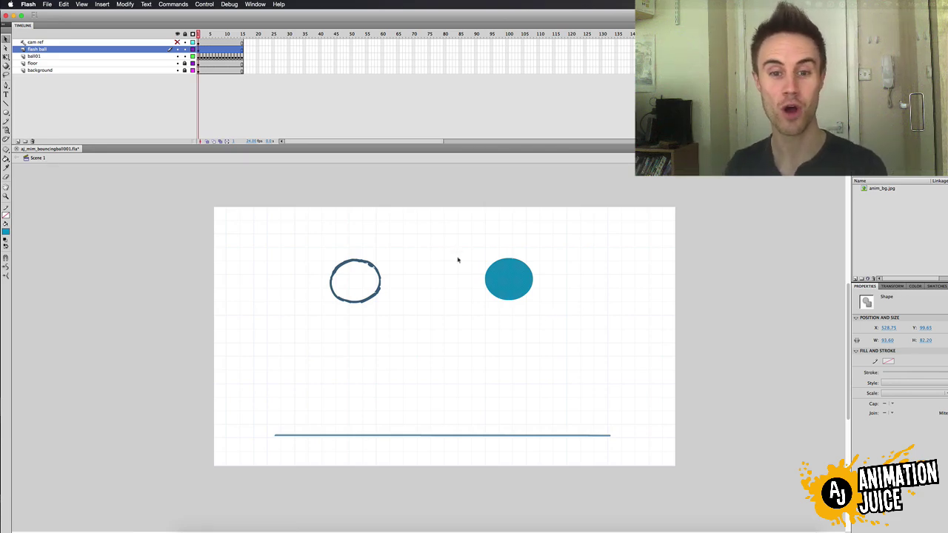
left_click_drag(471, 246, 546, 318)
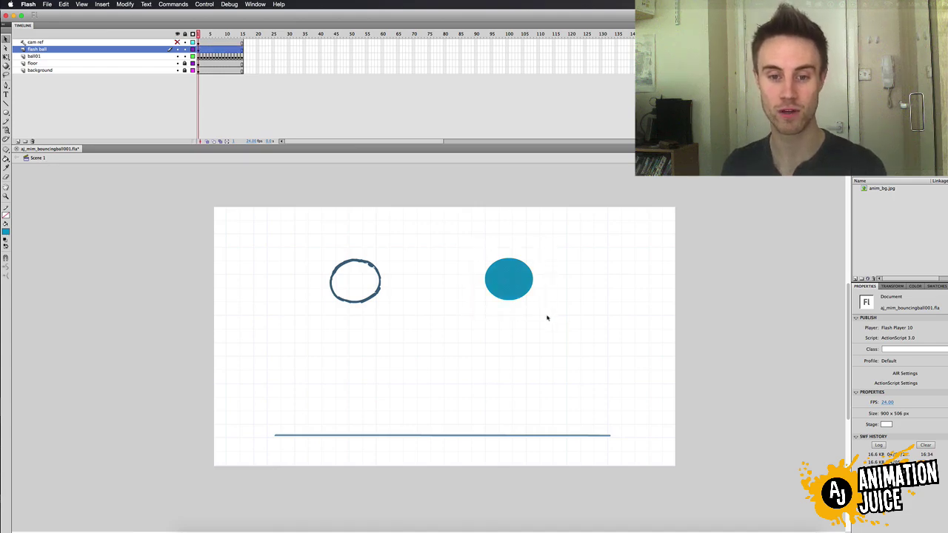
left_click(480, 255)
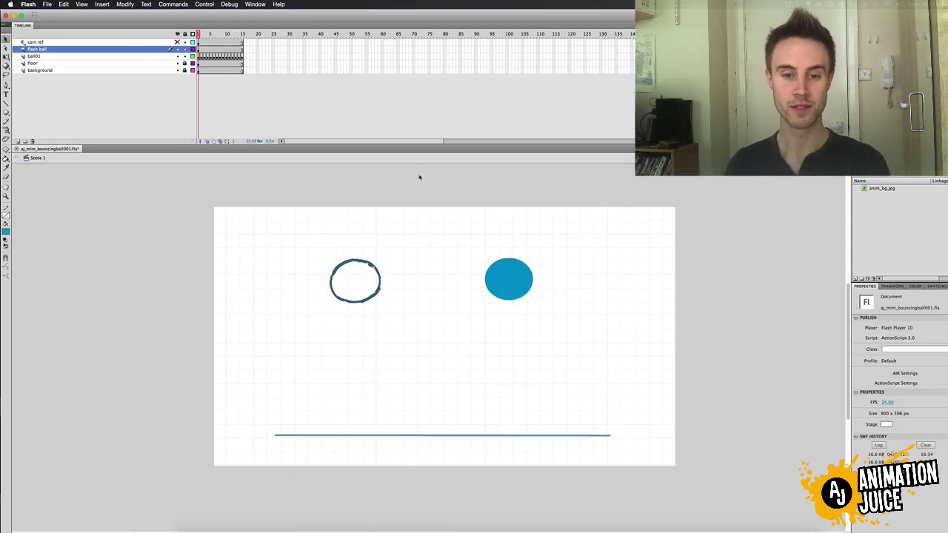
- Convert the blue ball to a Graphic symbol named flash_ball001
left_click(510, 279)
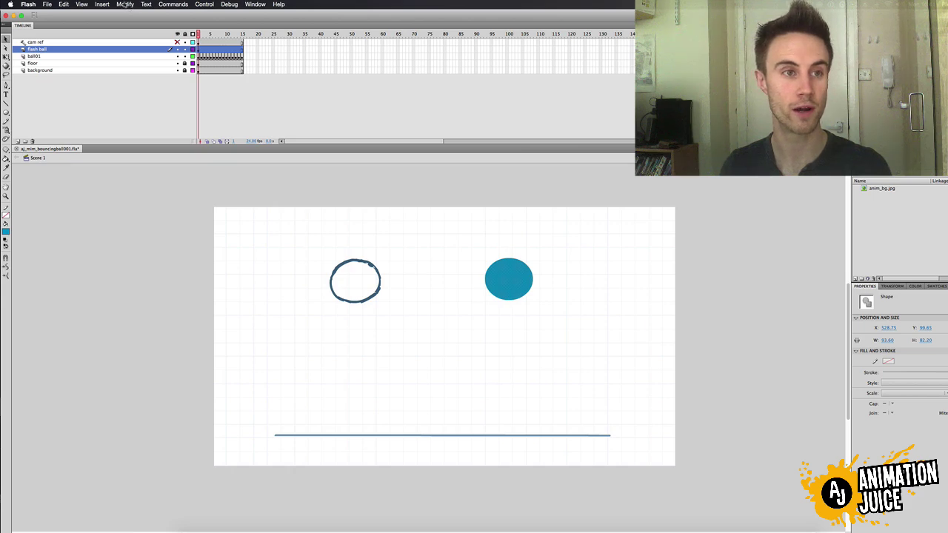
left_click(125, 4)
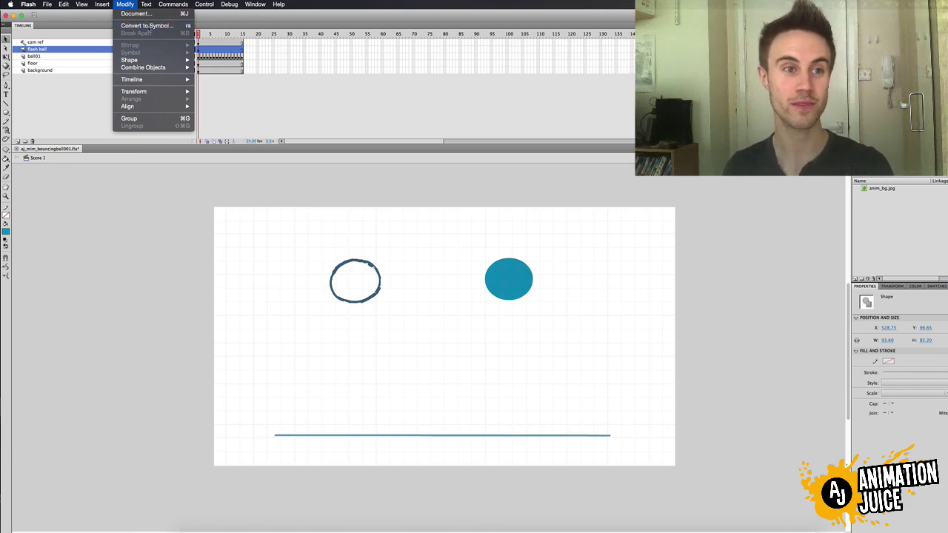
left_click(150, 26)
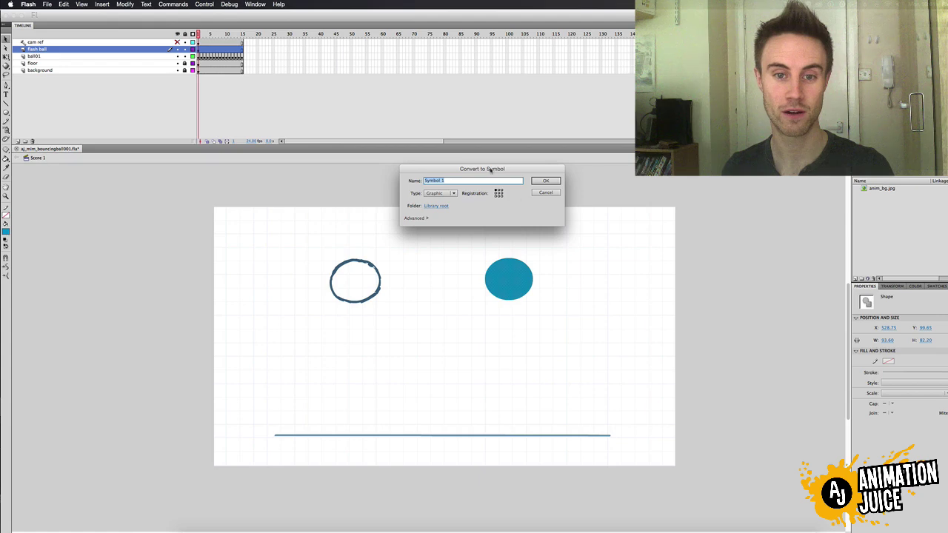
left_click_drag(490, 171, 493, 169)
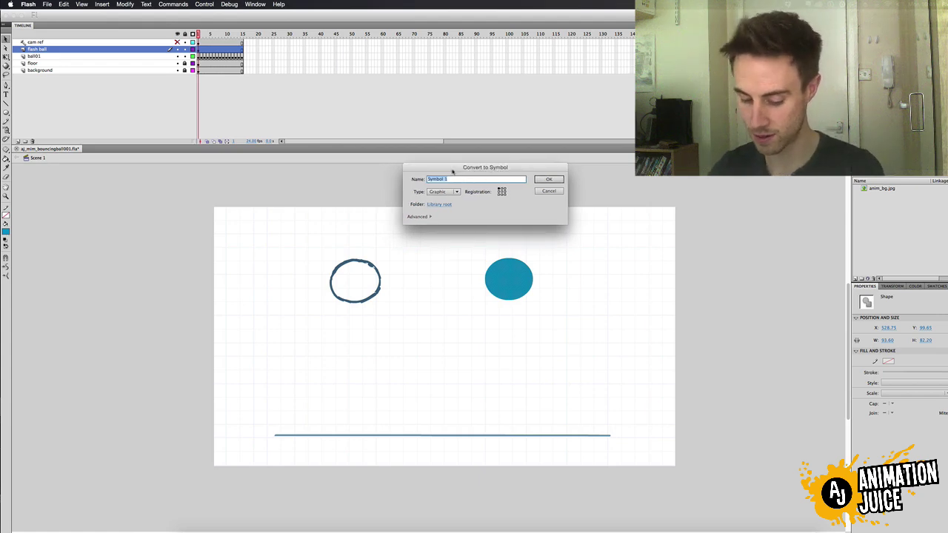
type("b")
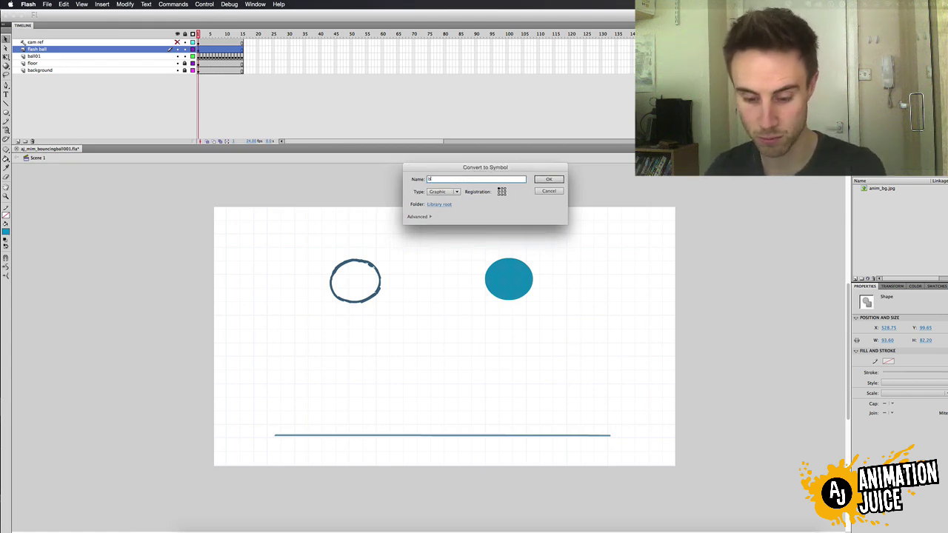
type("lash_ba")
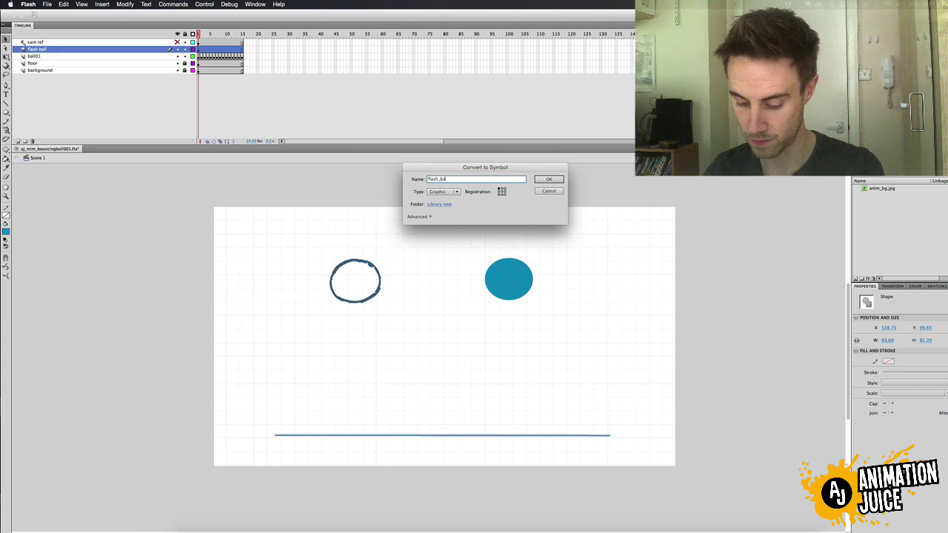
type("ll001")
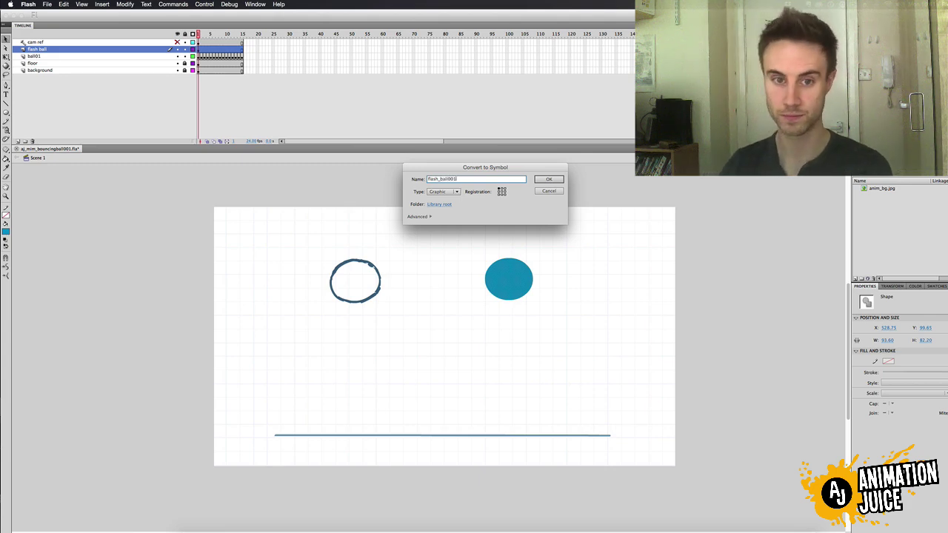
left_click(457, 193)
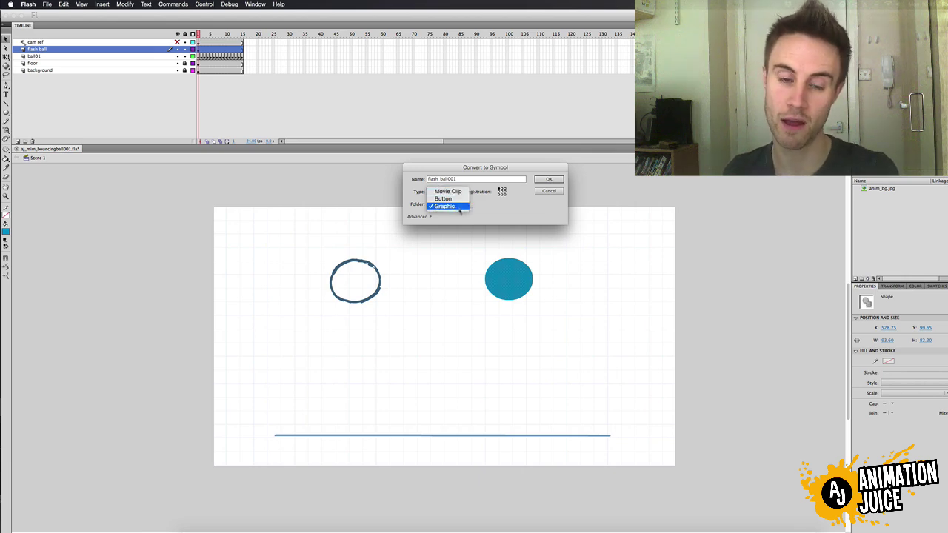
left_click(476, 208)
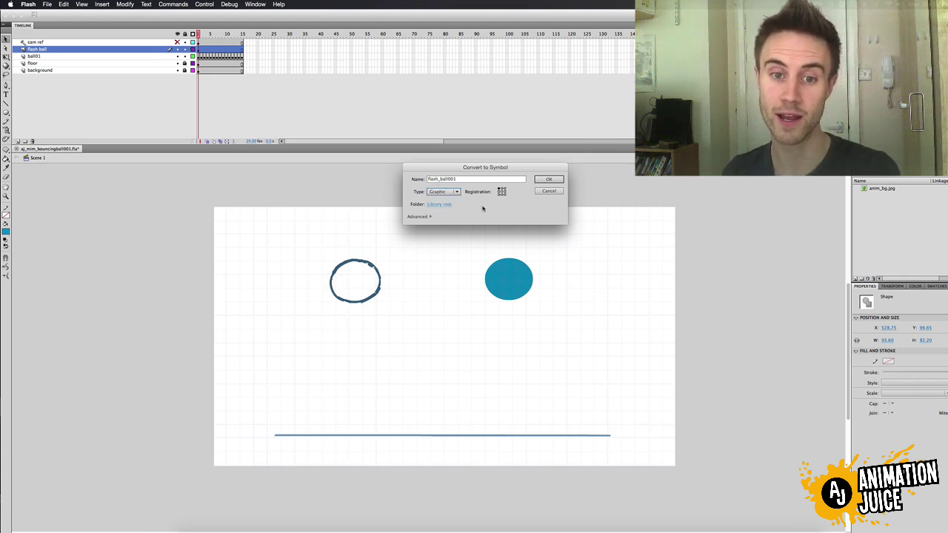
left_click(457, 196)
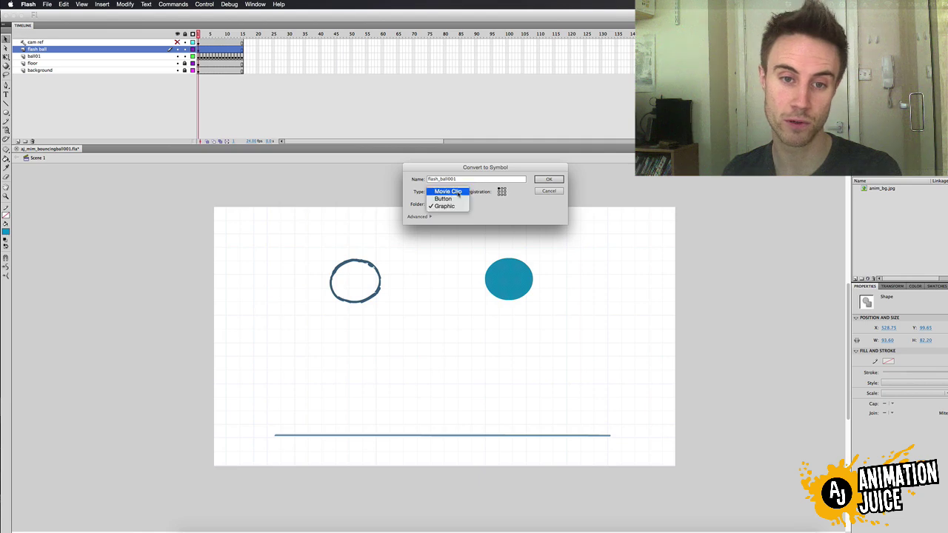
left_click(480, 206)
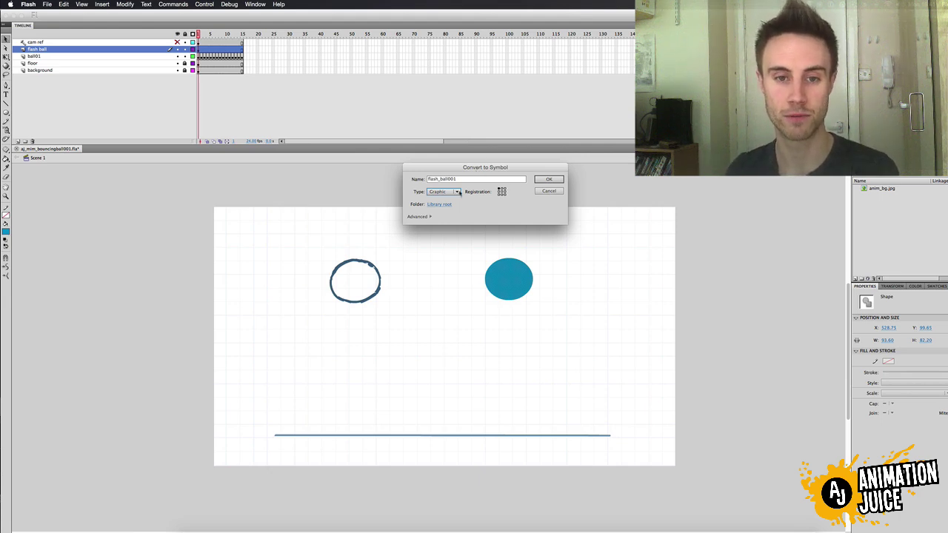
left_click(548, 179)
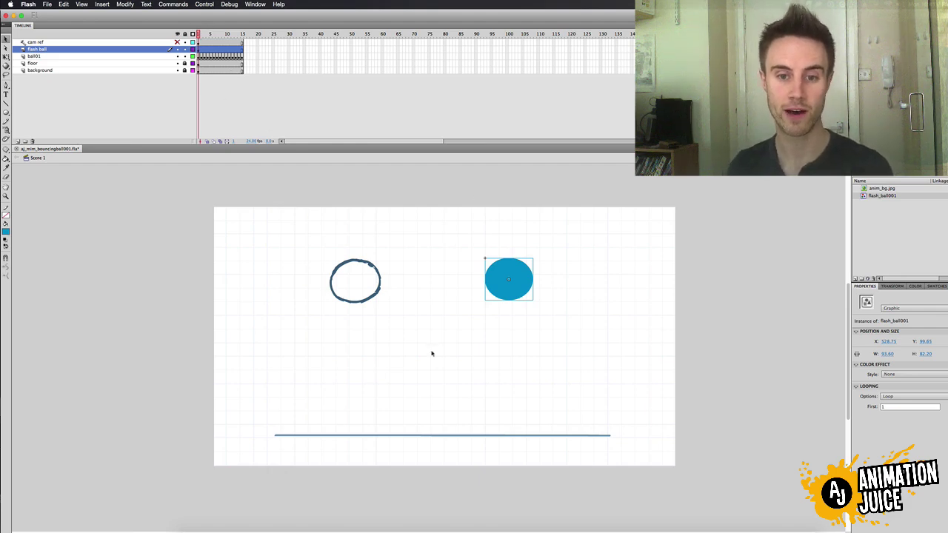
- Insert a keyframe at frame 8 of the flash ball layer, where the sketched ball hits the floor
mouse_move(200, 34)
left_mouse_down()
mouse_move(219, 34)
mouse_move(198, 34)
left_mouse_up()
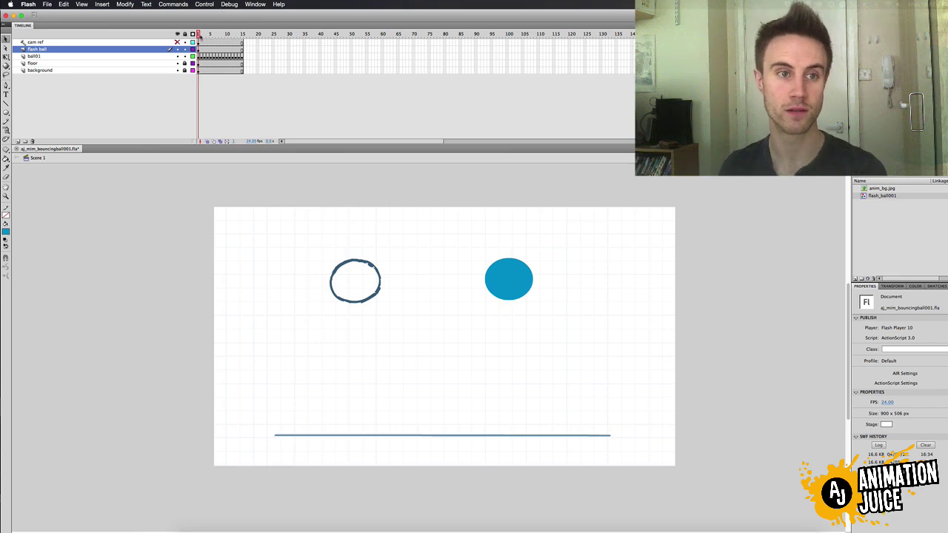
left_click_drag(199, 36, 220, 37)
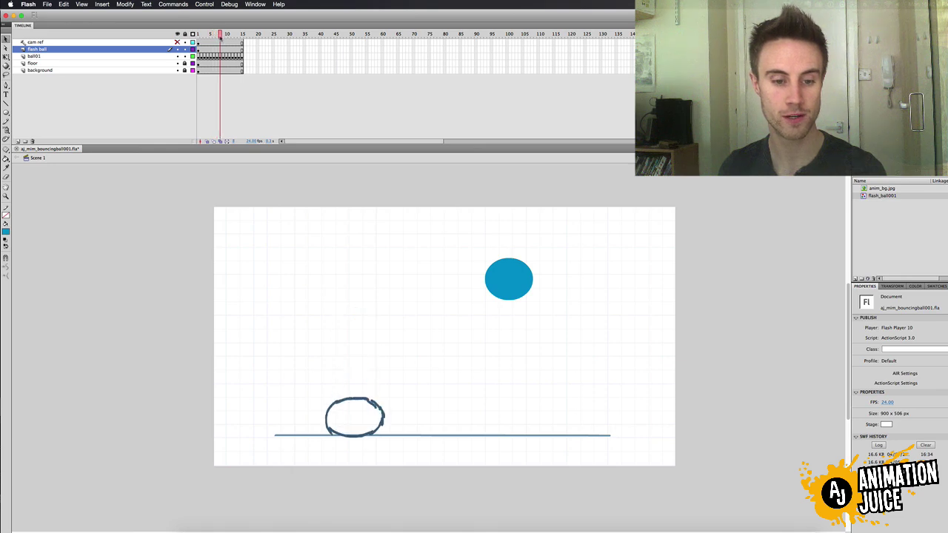
left_click(220, 50)
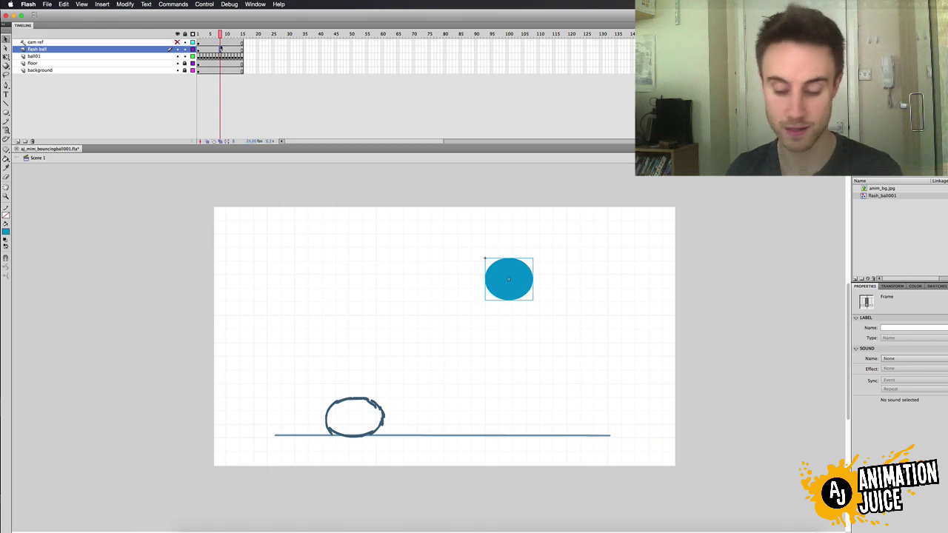
key("F6")
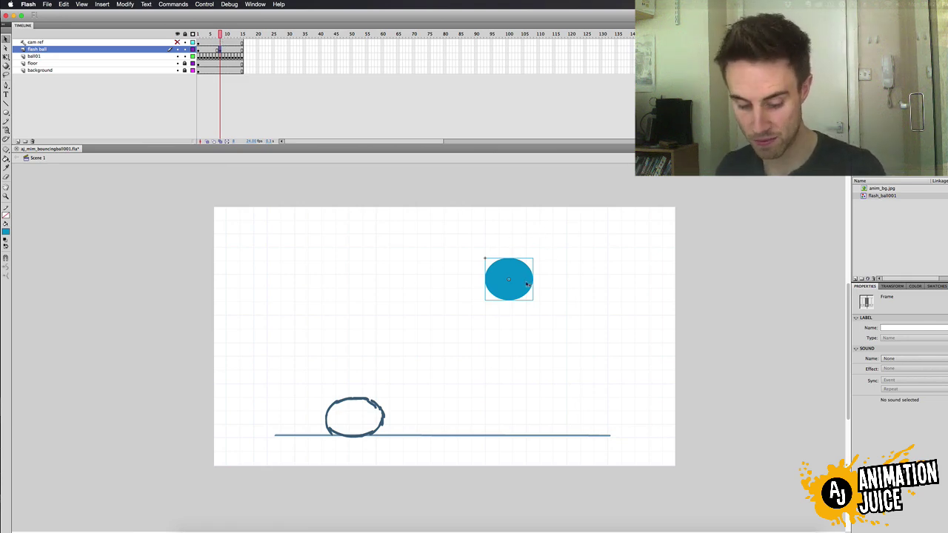
left_click_drag(528, 285, 530, 415)
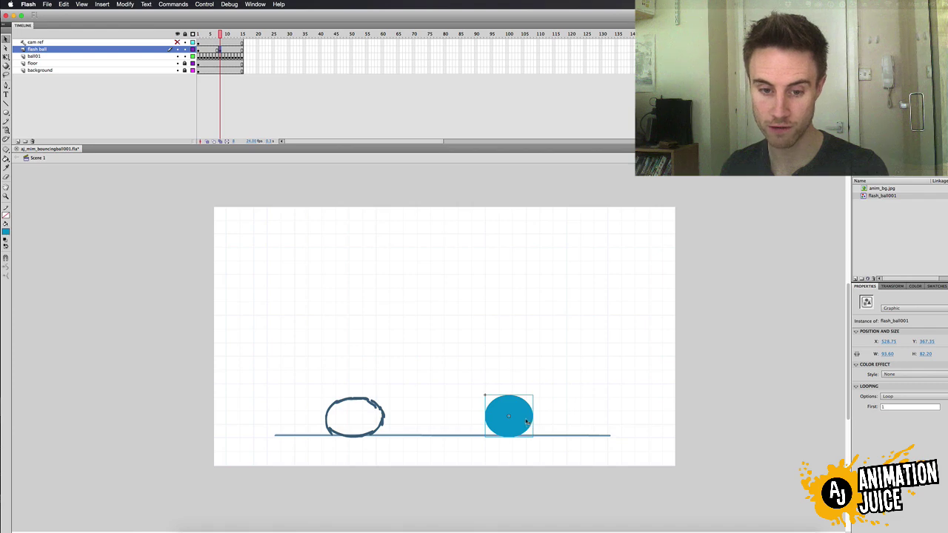
left_click_drag(527, 420, 591, 369)
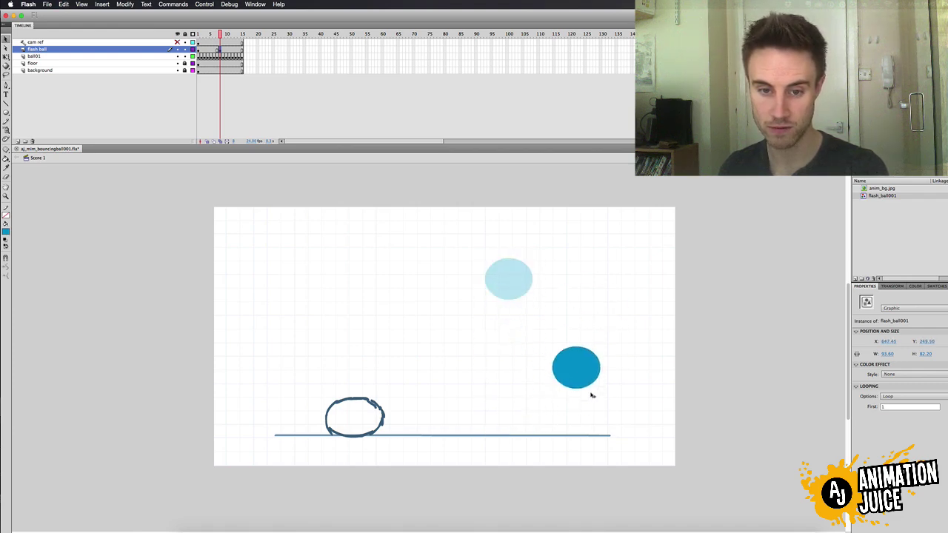
key("super+z")
key("super+z")
- Move the blue ball on frame 8 straight down onto the floor line and select it with the Free Transform tool
left_click_drag(529, 292, 526, 421)
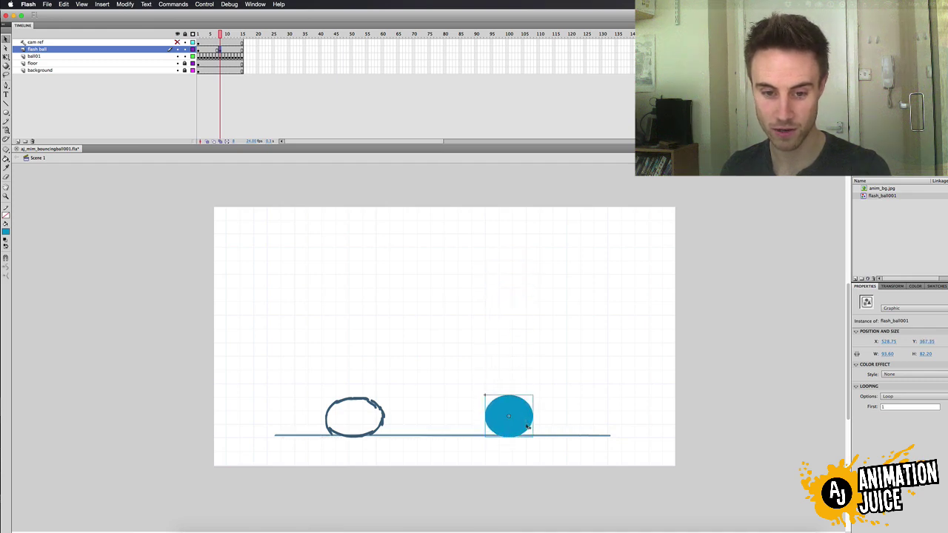
left_click(516, 359)
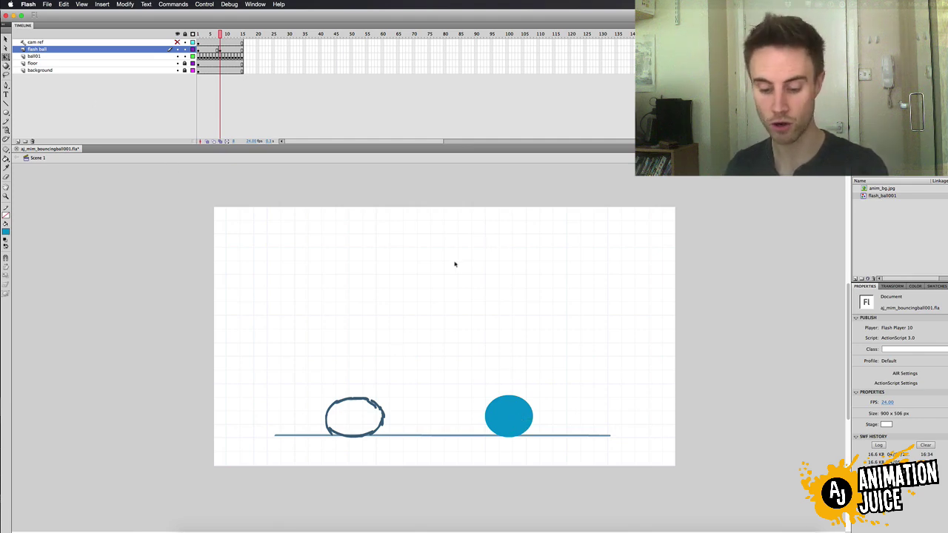
left_click(519, 411)
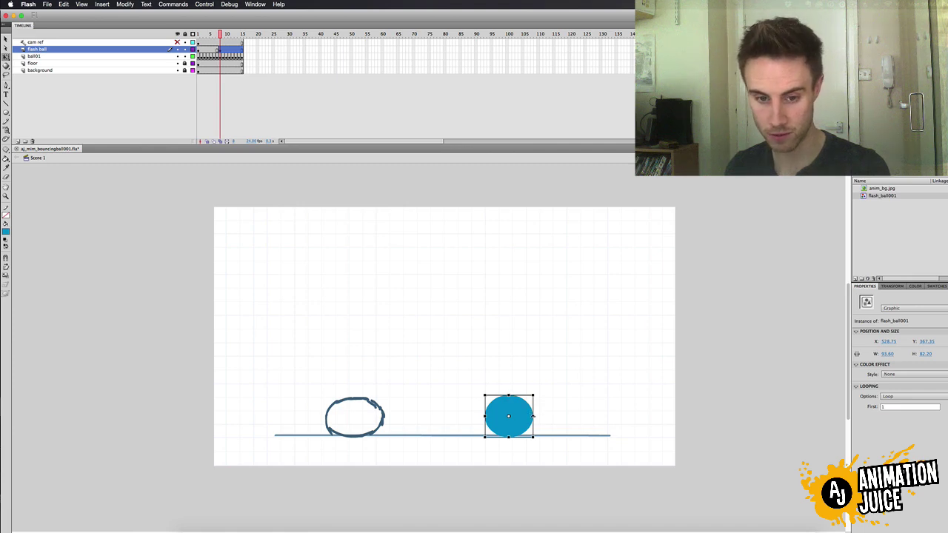
- Squash the blue ball on frame 8 to about 107 by 79 px and nudge it down onto the floor line
mouse_move(533, 416)
left_mouse_down()
mouse_move(508, 397)
mouse_move(537, 416)
left_mouse_up()
key("Down")
key("Down")
key("Down")
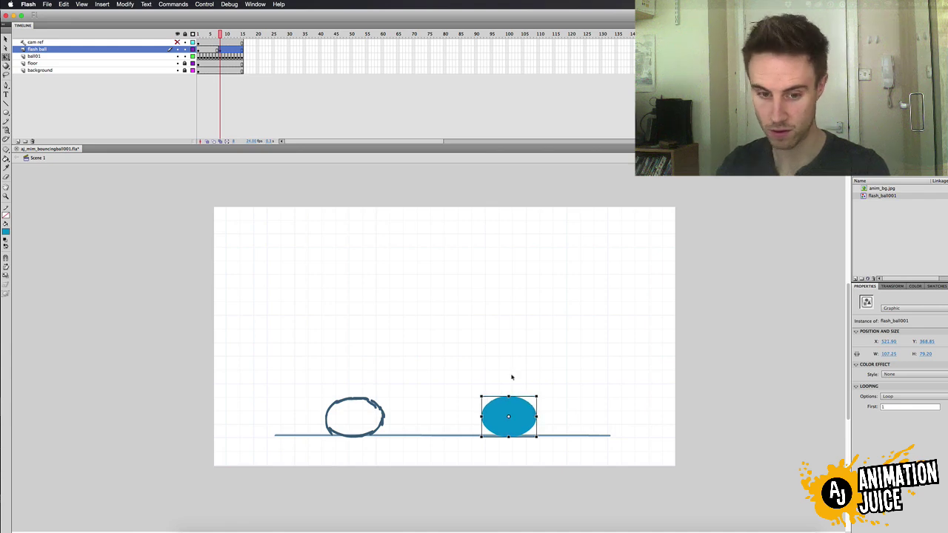
key("Up")
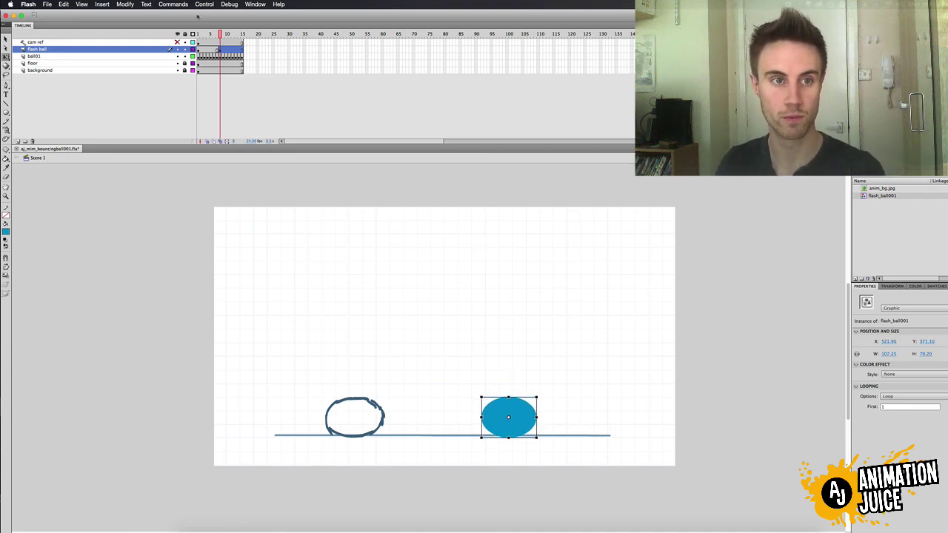
- Compare frame 8 with the frames before it, flatten its blue ball to about 112 by 74 px, and play the animation
left_click_drag(218, 34, 190, 36)
left_click(218, 34)
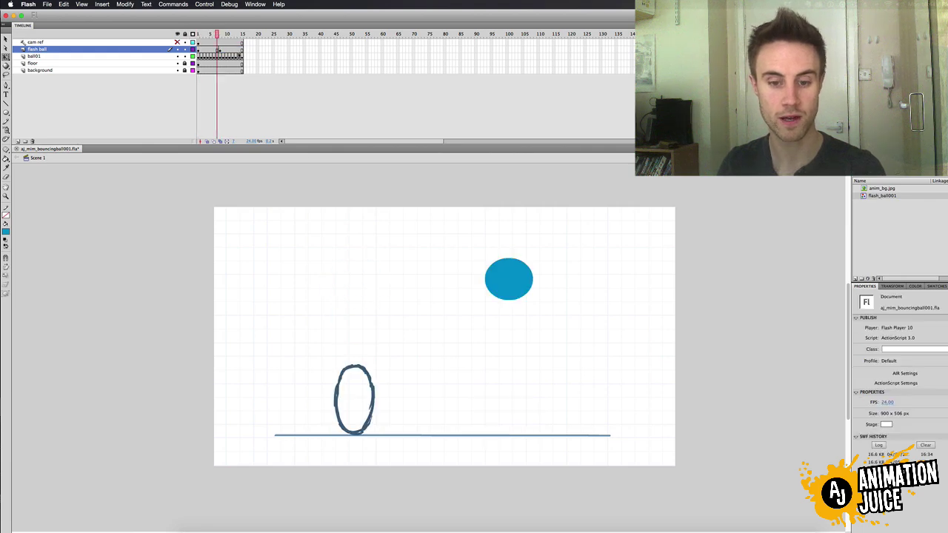
left_click(219, 34)
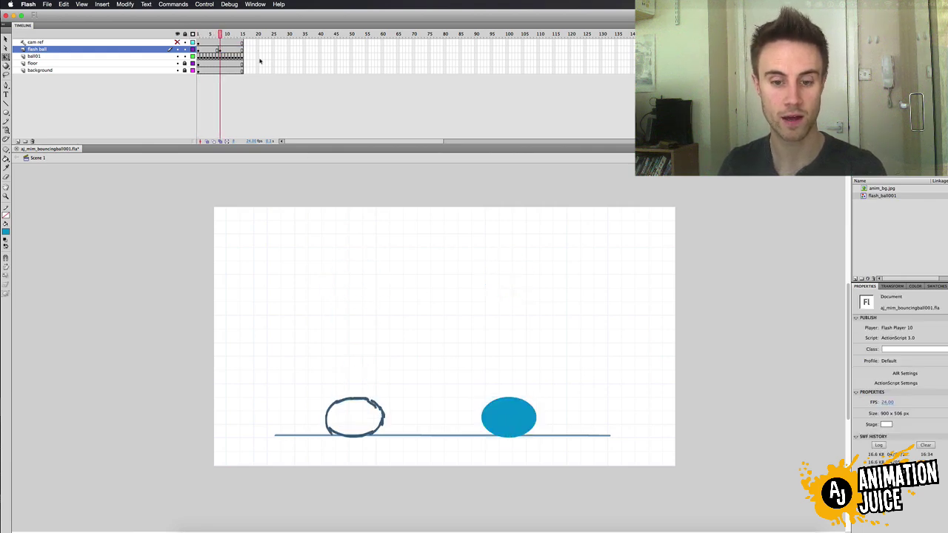
left_click(512, 406)
left_click_drag(509, 397, 540, 405)
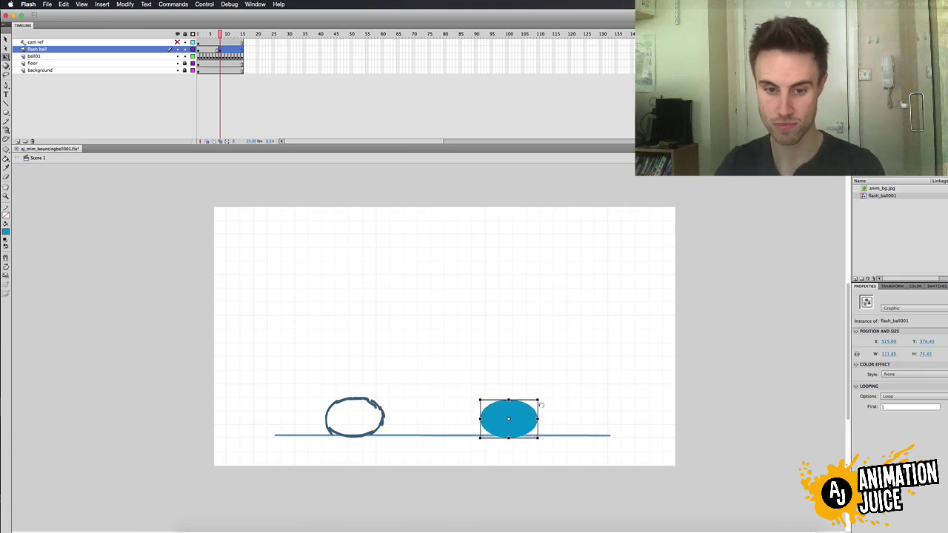
left_click(556, 396)
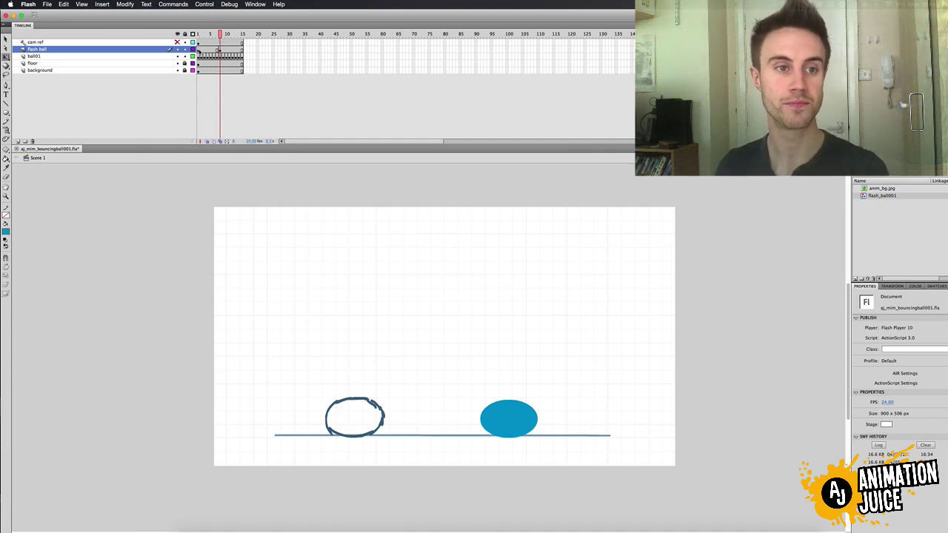
key("Return")
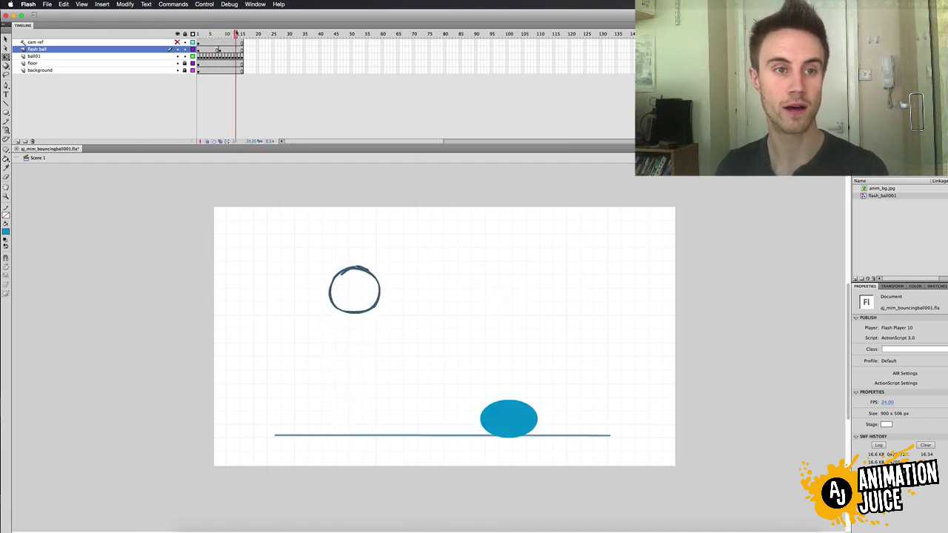
- Try to raise the blue ball at frame 15 and round it to about 100 by 97 px, comparing it with frame 1
left_click(245, 50)
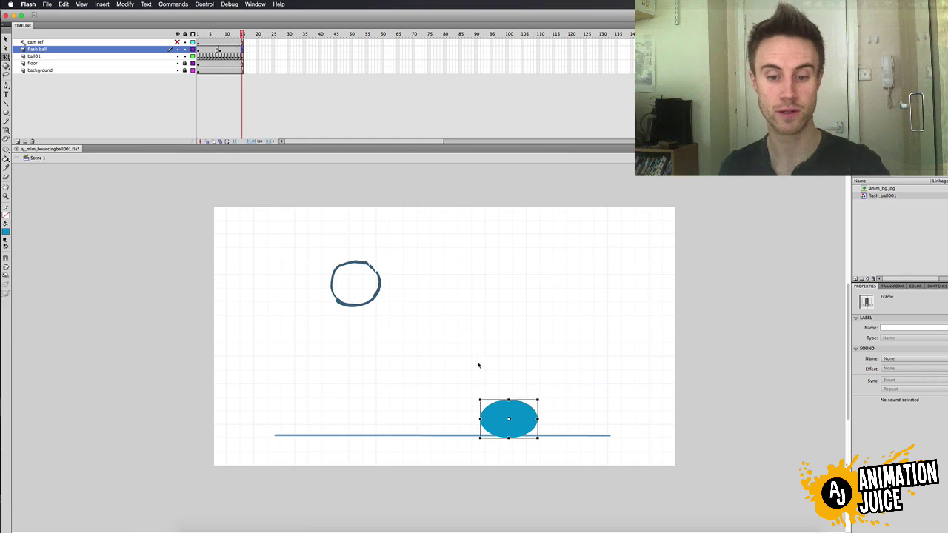
left_click_drag(530, 420, 534, 288)
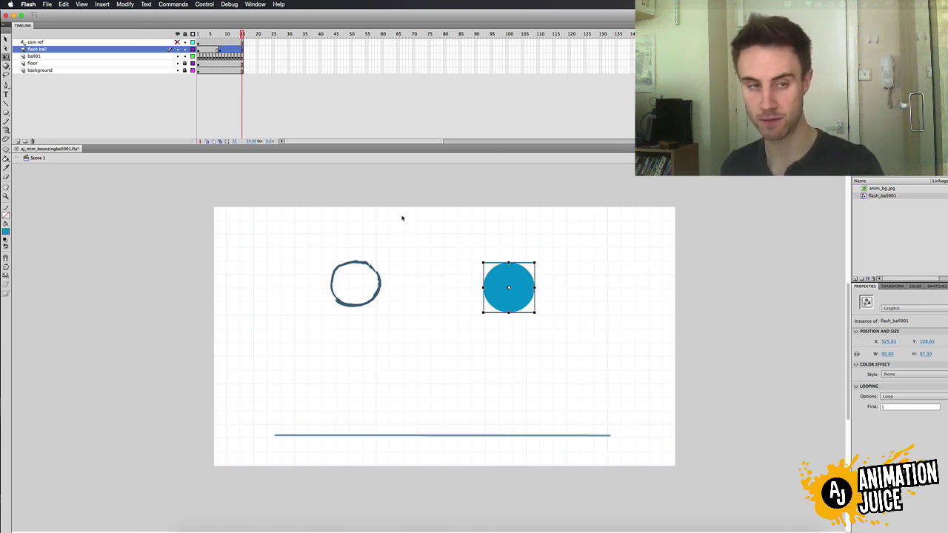
left_click(244, 51)
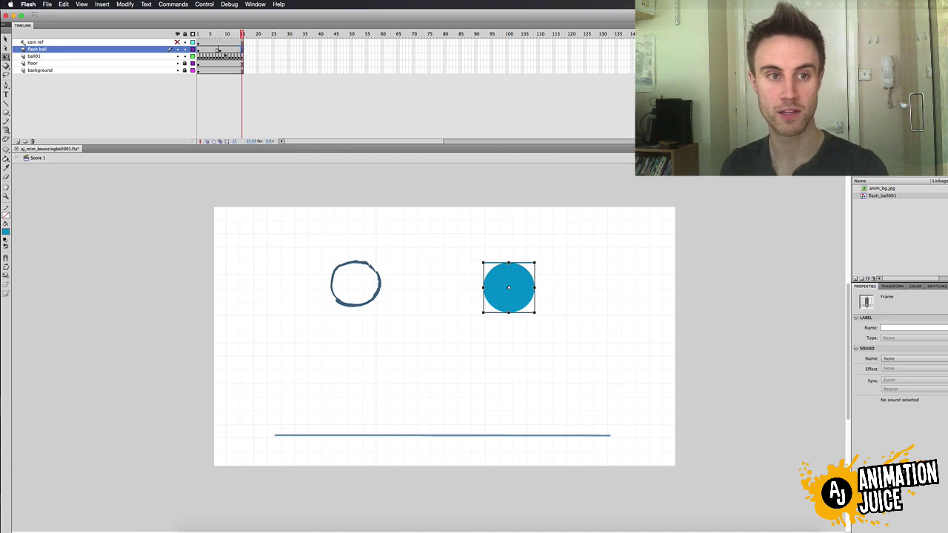
left_click(198, 50)
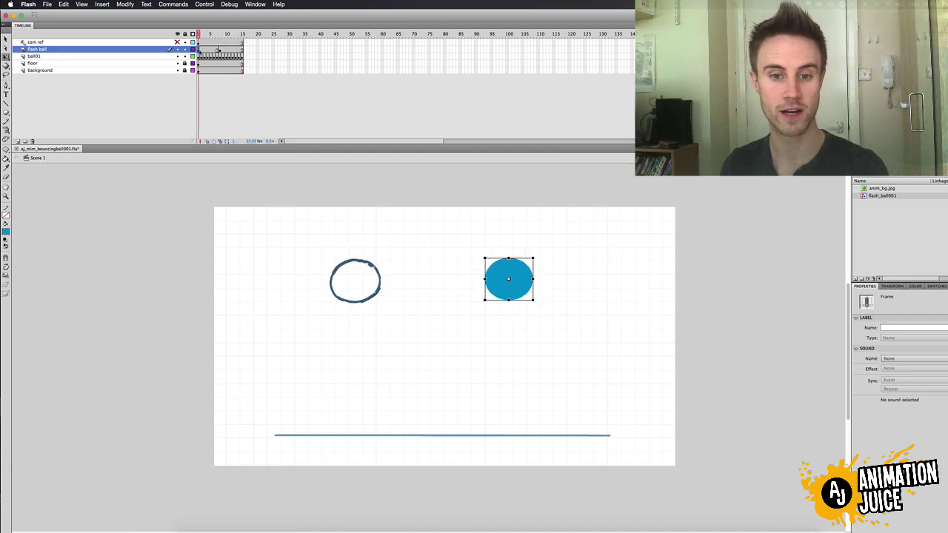
left_click(243, 51)
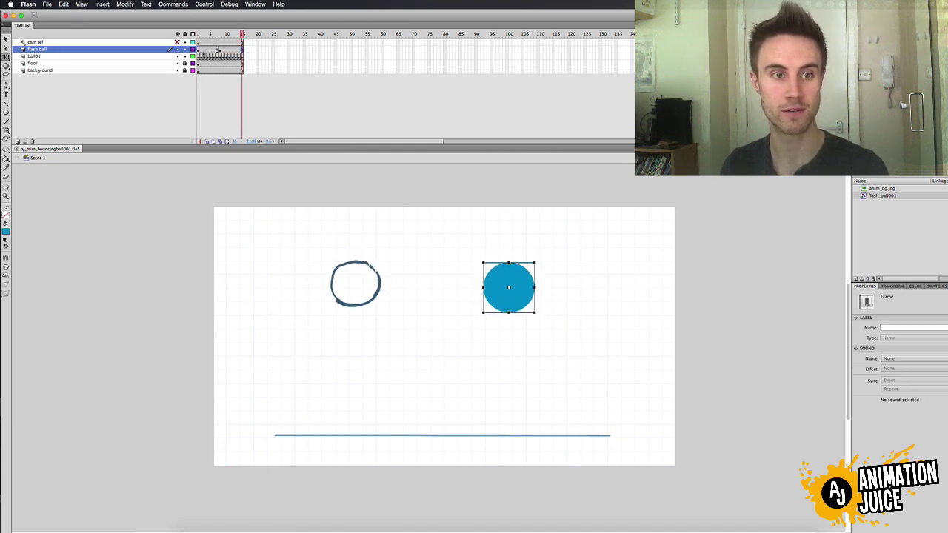
left_click(198, 50)
left_click(243, 50)
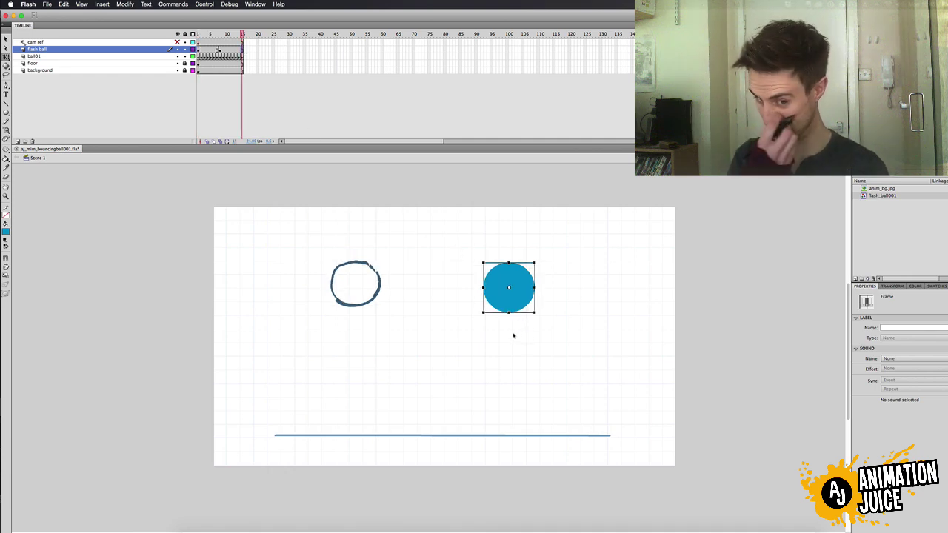
- Try to paste a copy of the blue ball in place at frame 15 without a separate keyframe
left_click(509, 290)
key("period")
key("comma")
key("period")
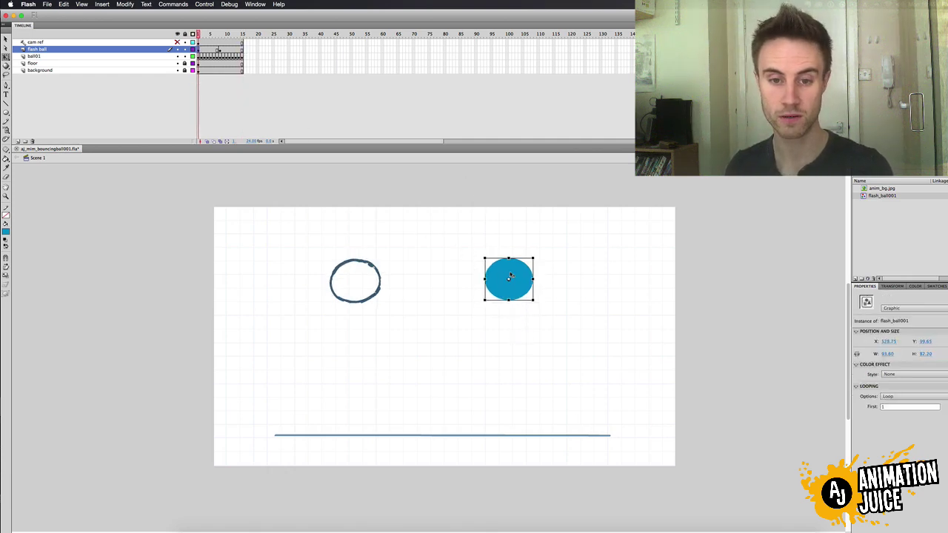
key("comma")
key("super+c")
key("super+shift+v")
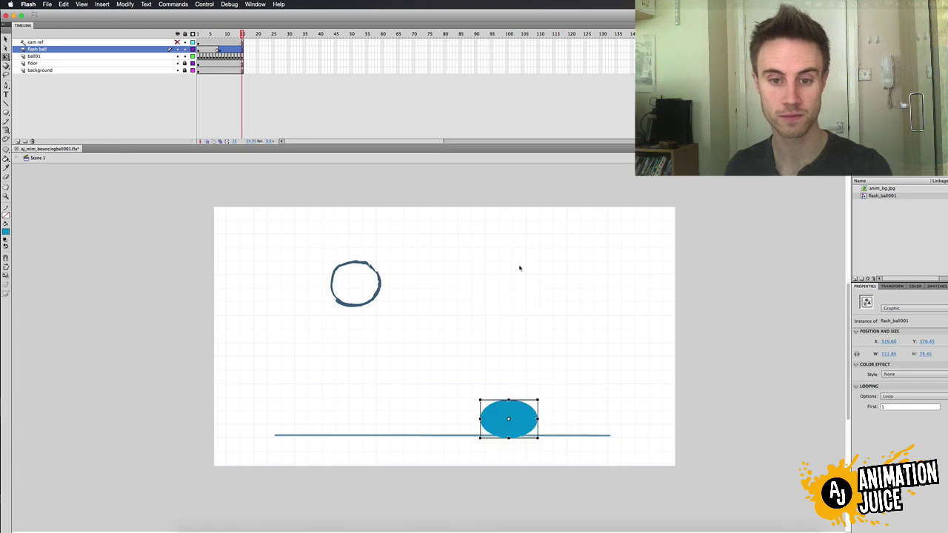
- Insert a keyframe at frame 15 of the flash ball layer and replace its squashed ball with a copy of frame 1's ball in place
left_click(249, 51)
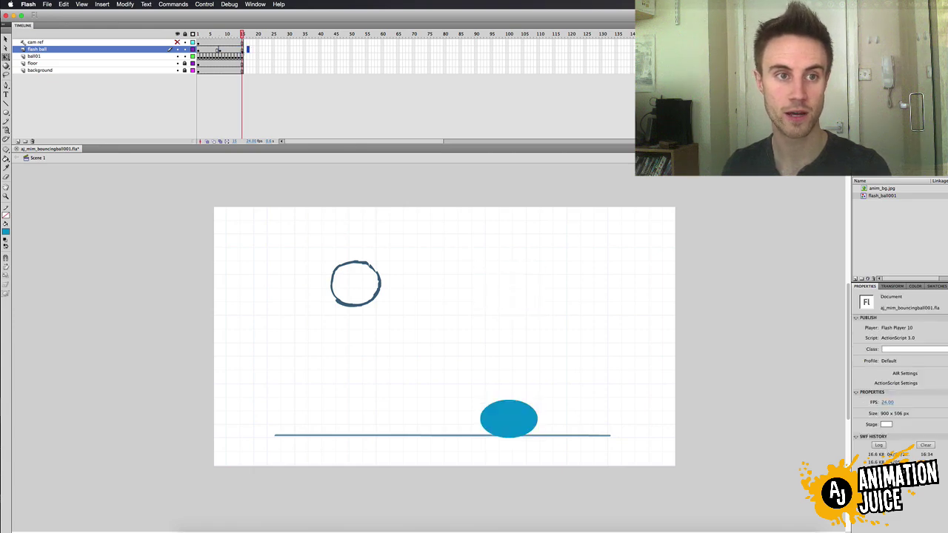
left_click(242, 50)
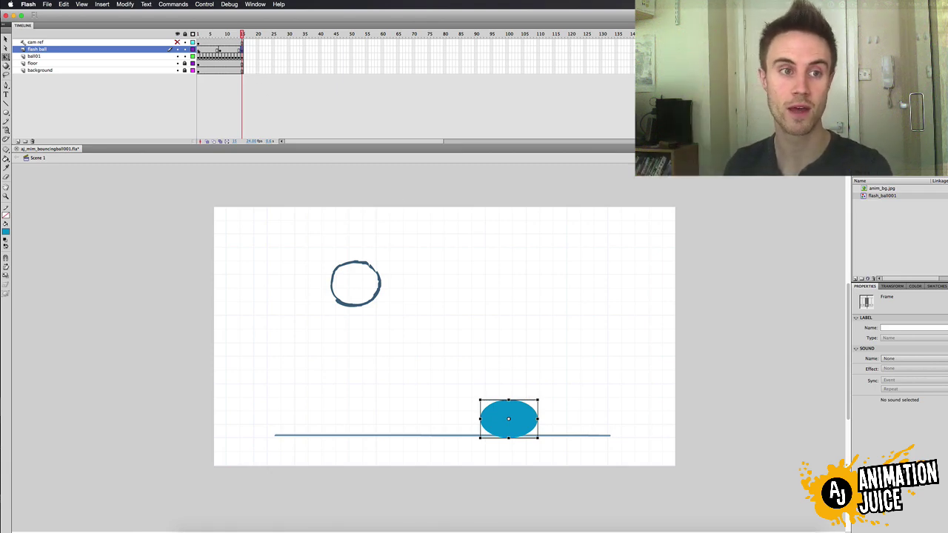
left_click(198, 49)
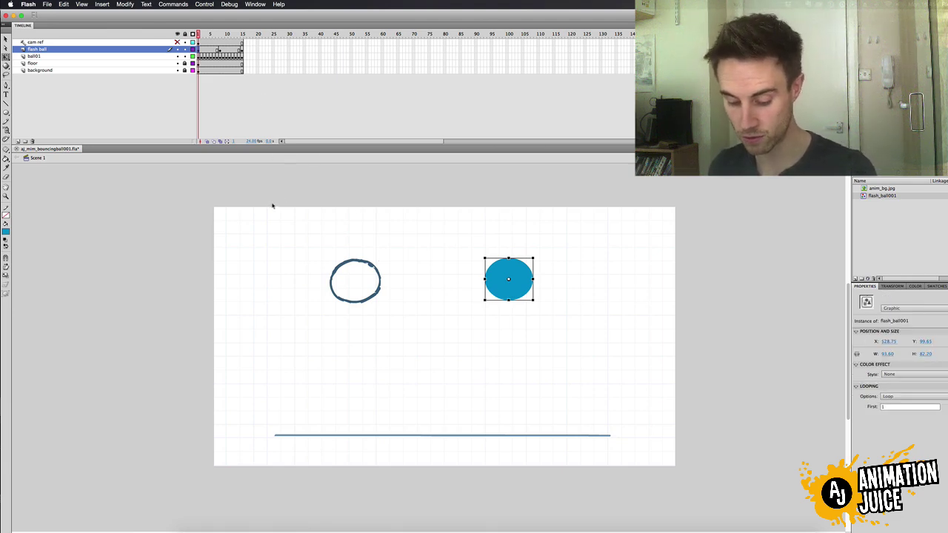
left_click(242, 49)
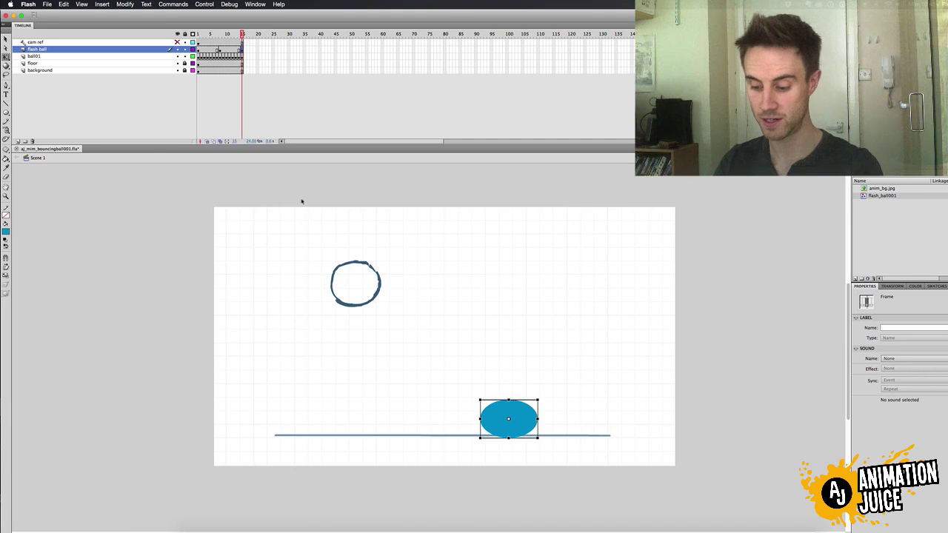
key("Delete")
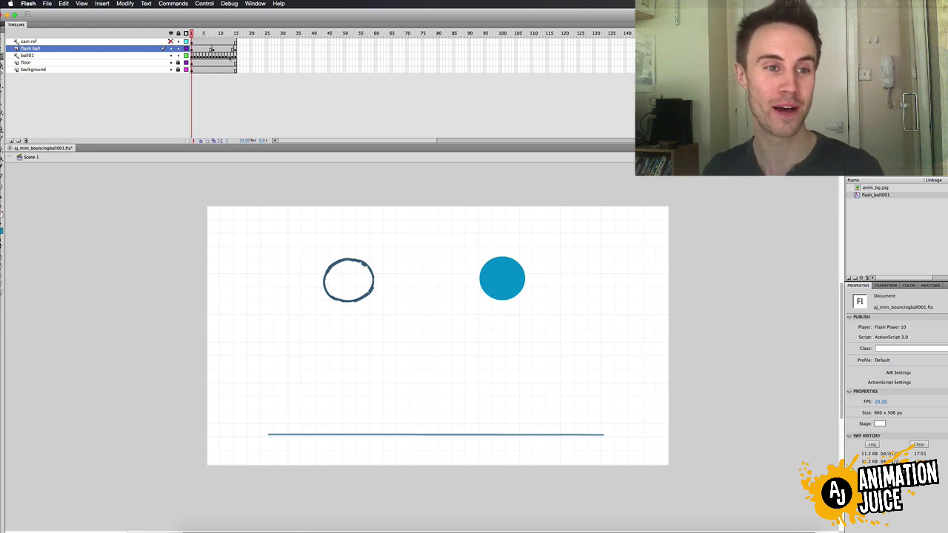
- Create a classic tween on the flash ball layer between the keyframes at frames 1 and 8
left_click(193, 49)
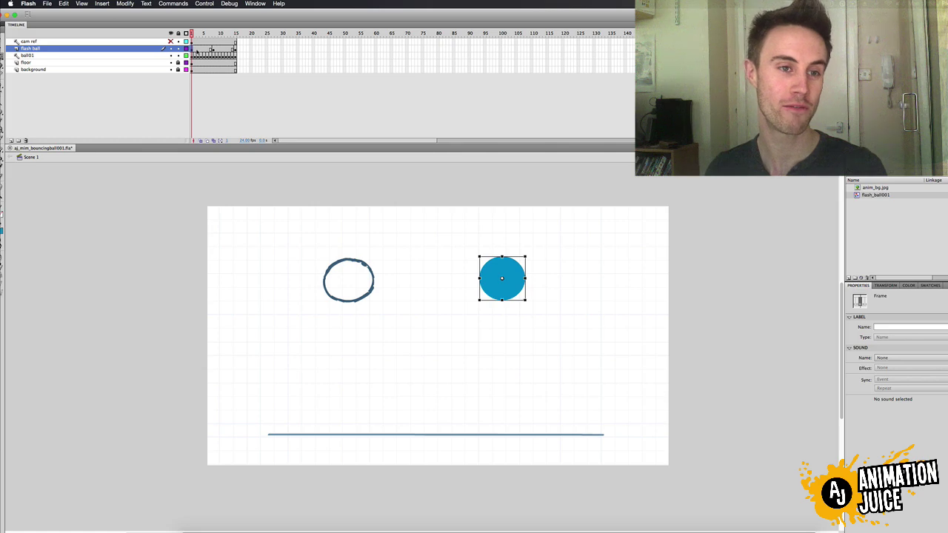
left_click(213, 49)
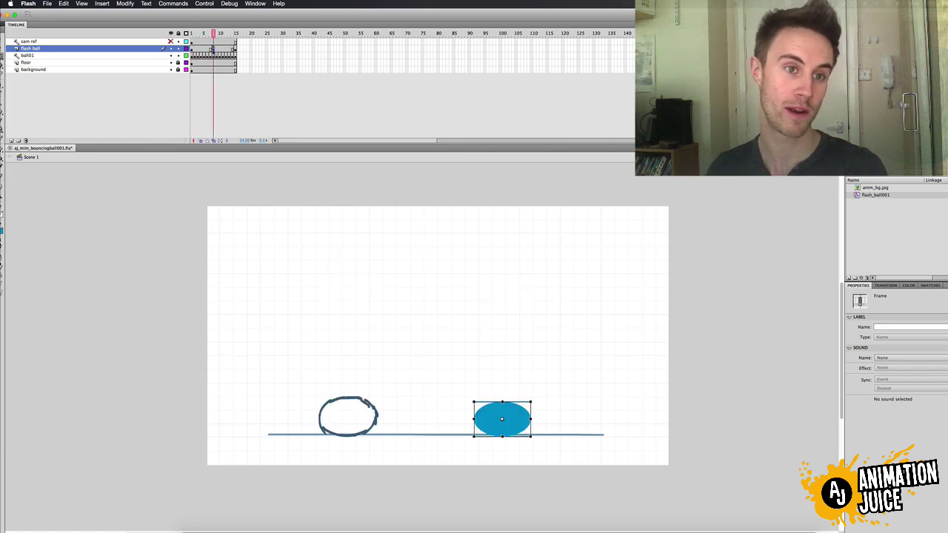
left_click(205, 48)
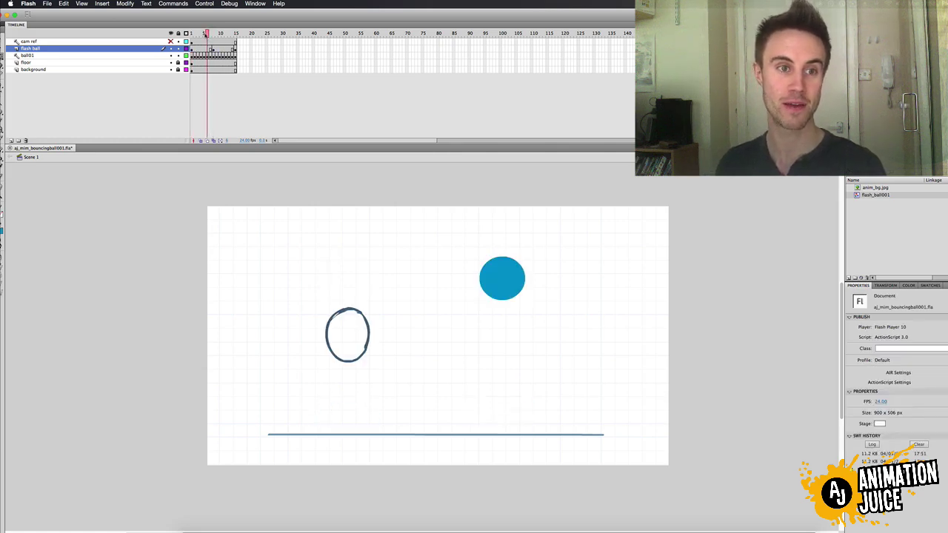
right_click(207, 48)
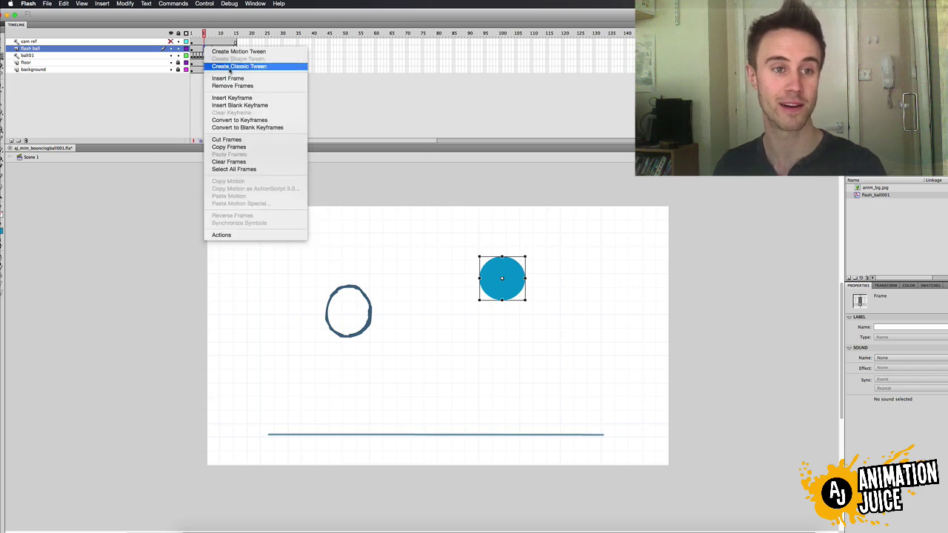
left_click(231, 67)
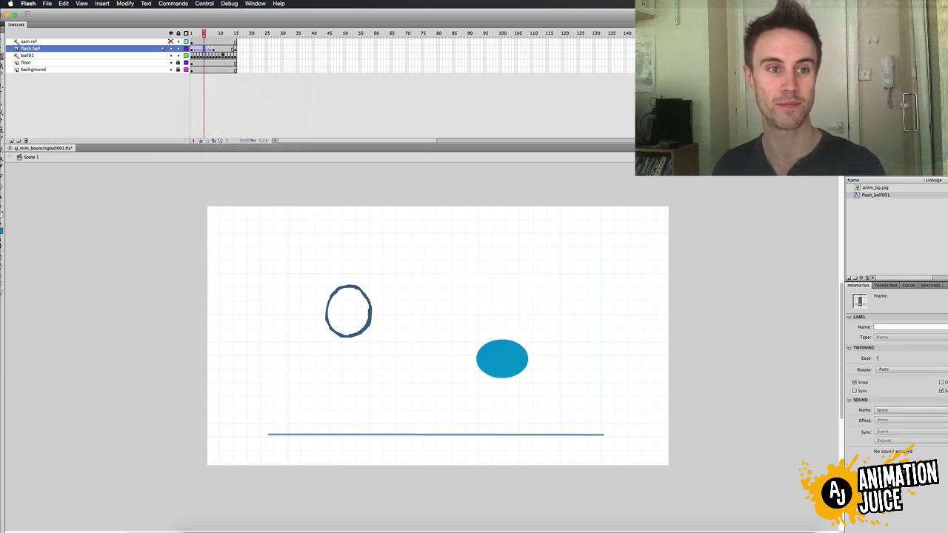
- Create a classic tween on the flash ball layer between the keyframes at frames 8 and 15
left_click(213, 49)
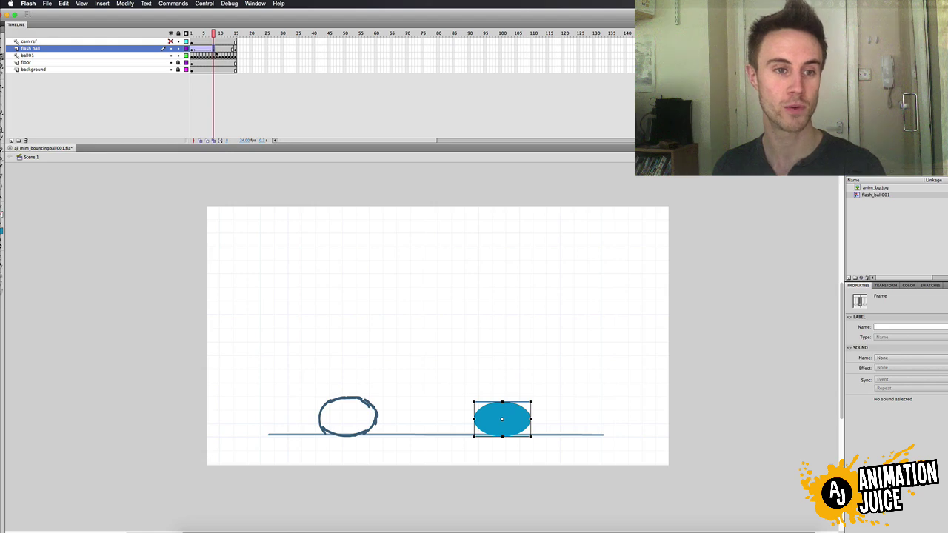
left_click(235, 49)
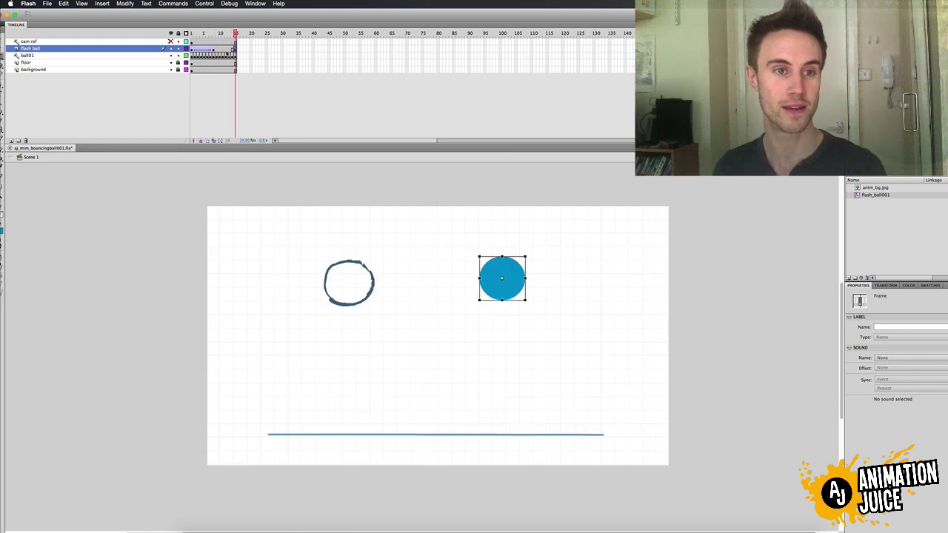
left_click(221, 49)
right_click(223, 49)
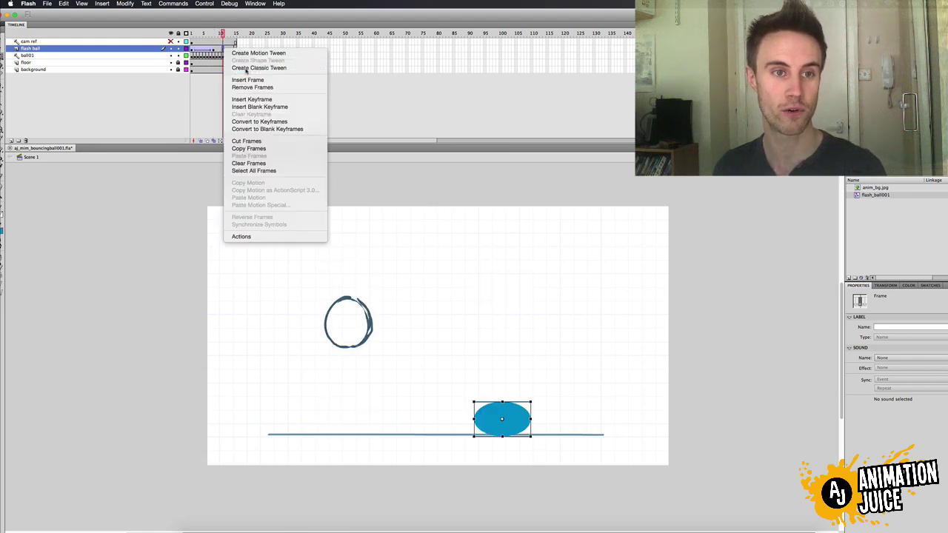
left_click(247, 69)
- Check the tweened ball at its start, floor contact and end keyframes, and turn on onion skinning from frame 1 across the fall
mouse_move(223, 34)
left_mouse_down()
mouse_move(191, 35)
mouse_move(205, 37)
left_mouse_up()
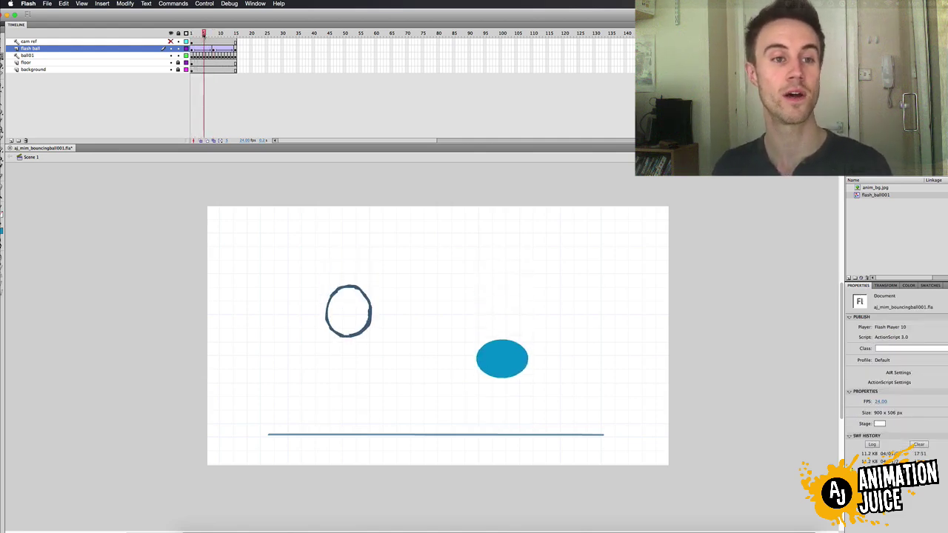
left_click_drag(205, 36, 200, 39)
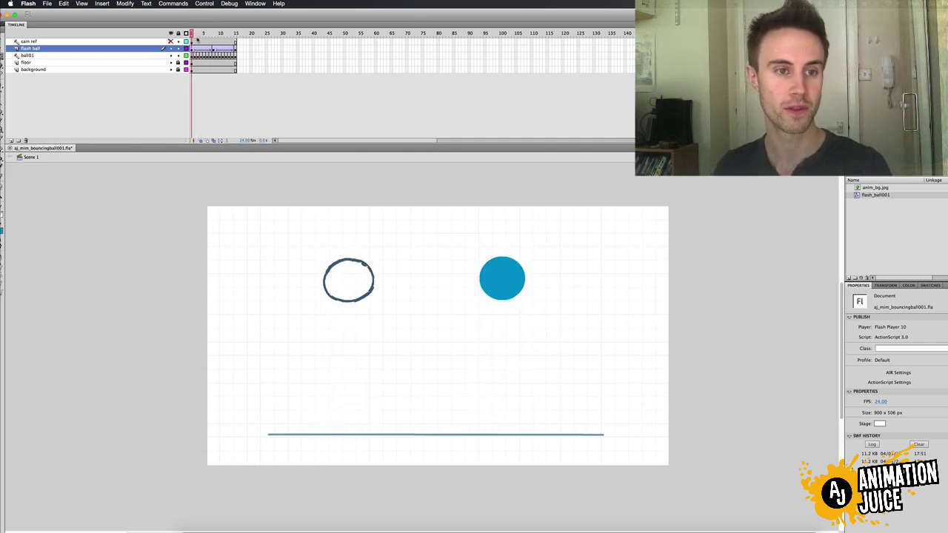
left_click(214, 48)
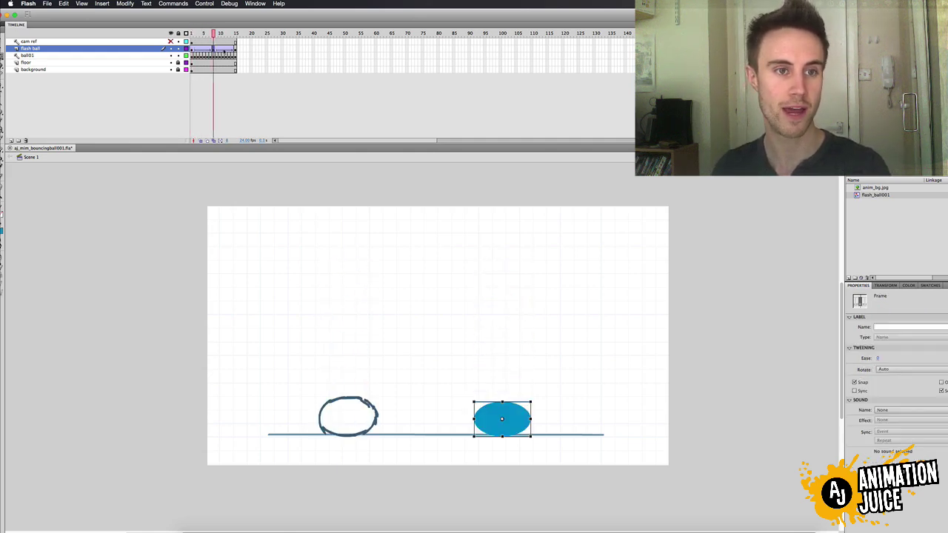
left_click(235, 49)
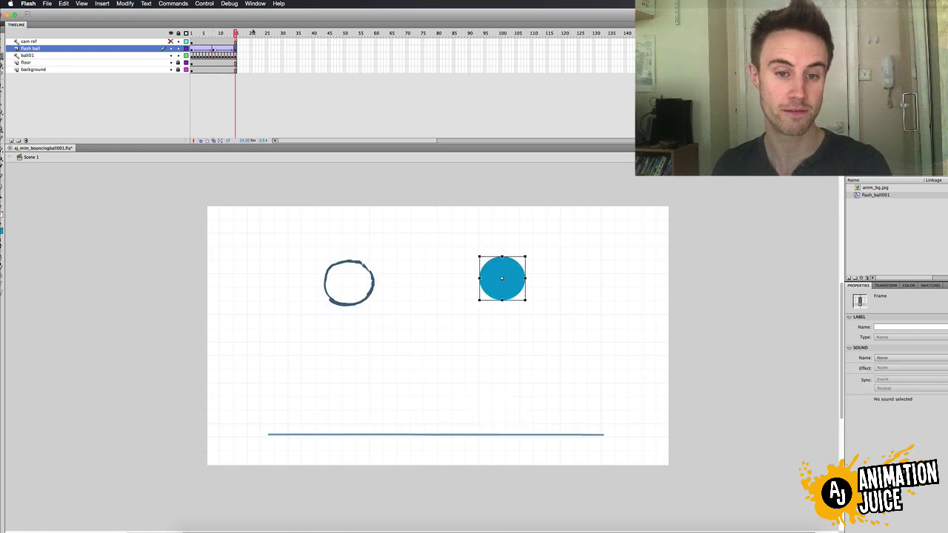
left_click(204, 33)
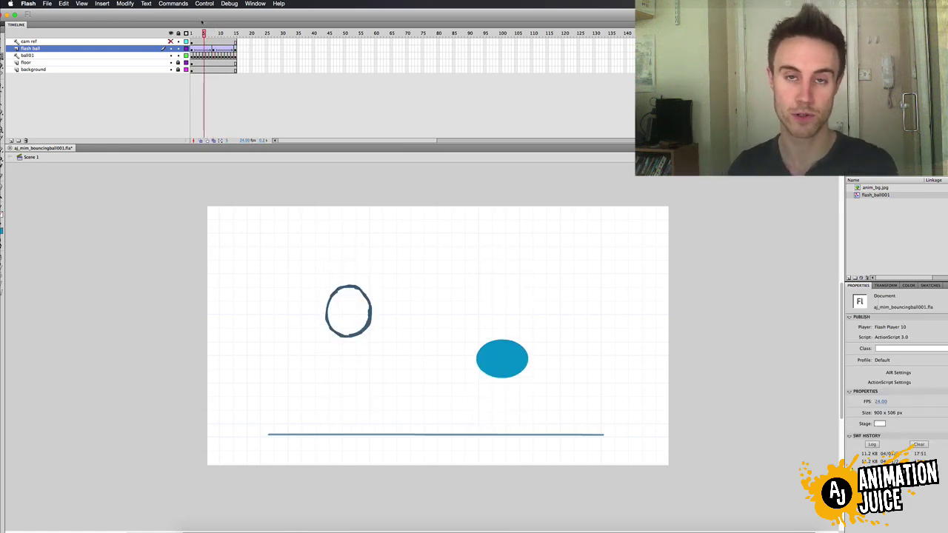
left_click_drag(204, 33, 191, 34)
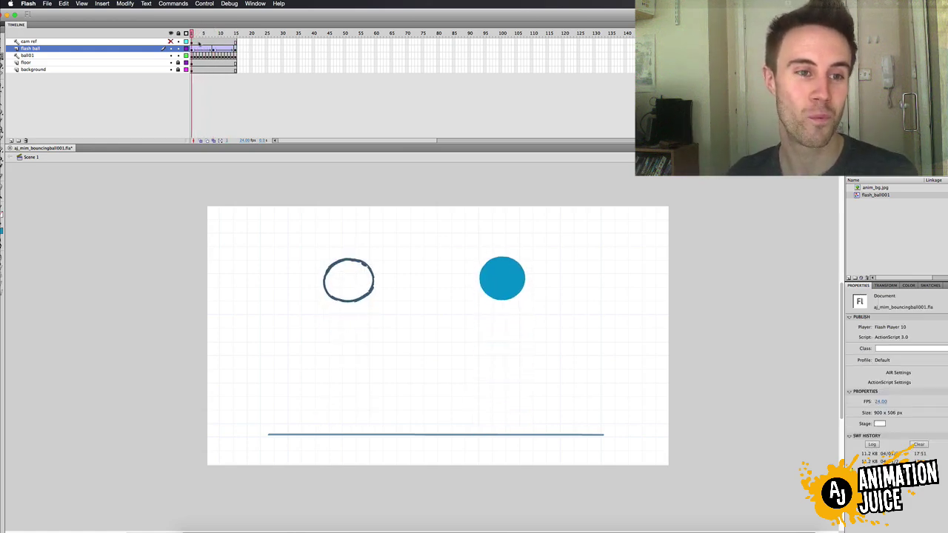
left_click(200, 141)
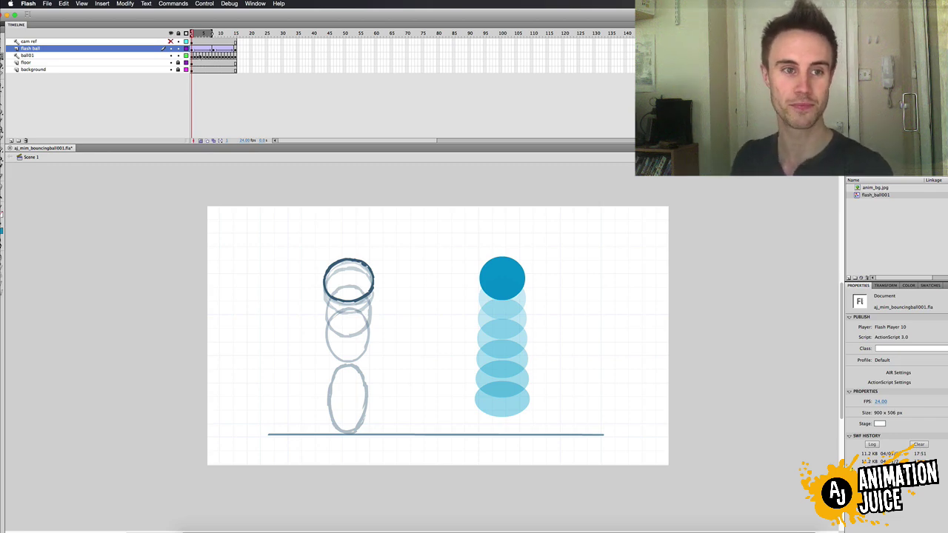
- Turn off onion skinning and preview the tweened bounce as a test movie
left_click(200, 140)
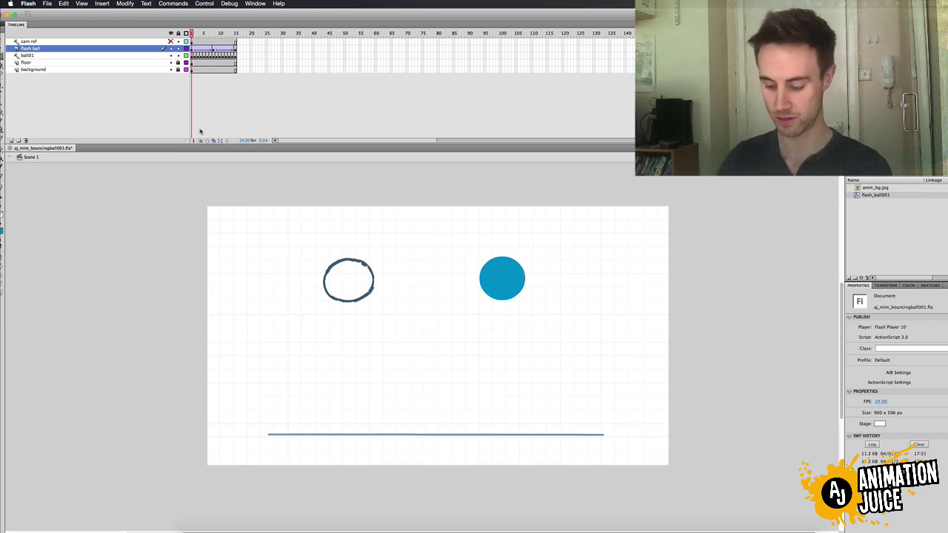
key("super+Return")
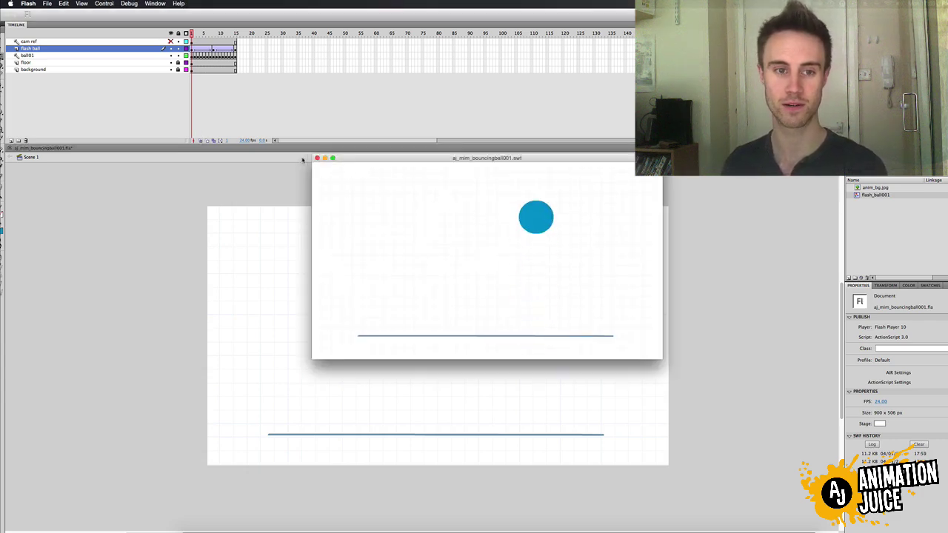
left_click(317, 158)
- Convert the ball01 guide layer to a normal layer and preview both balls side by side in a test movie
right_click(125, 55)
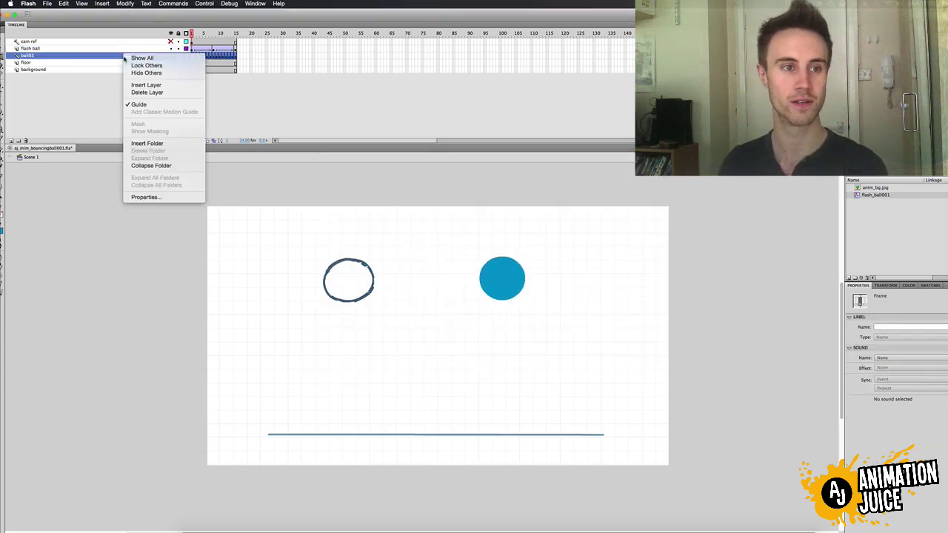
left_click(151, 104)
key("super+Return")
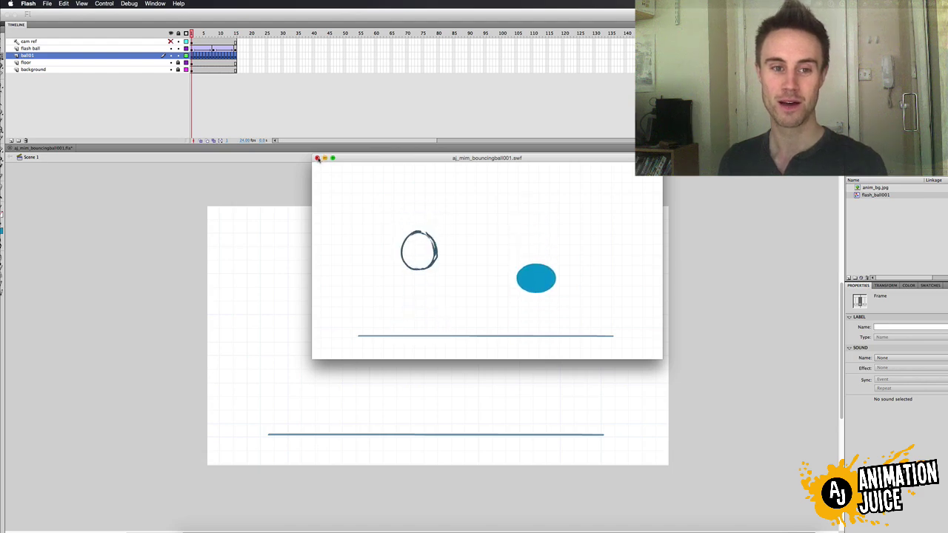
left_click(317, 158)
- Compare the fall spacing of the hand-drawn and blue balls from frame 1 using onion skinning
left_click(213, 33)
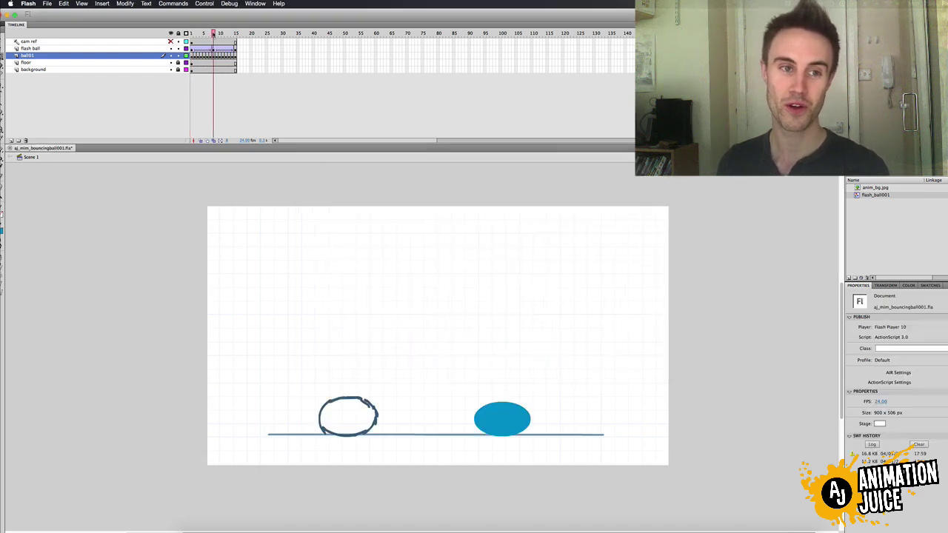
left_click_drag(214, 35, 191, 36)
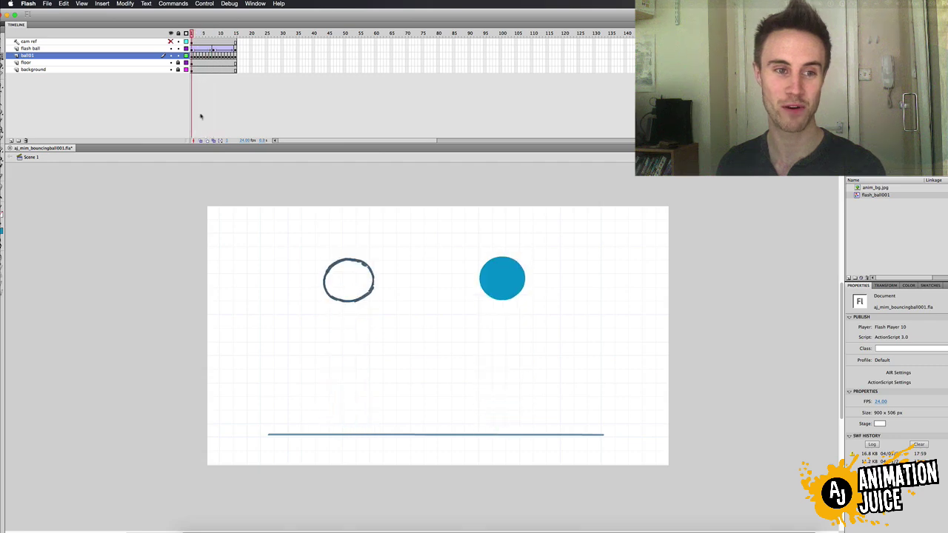
left_click(200, 141)
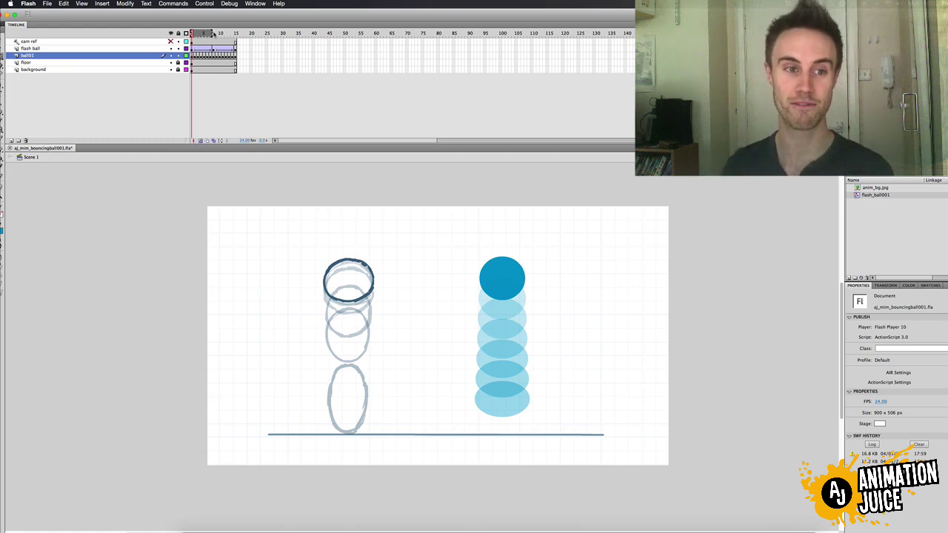
left_click(200, 140)
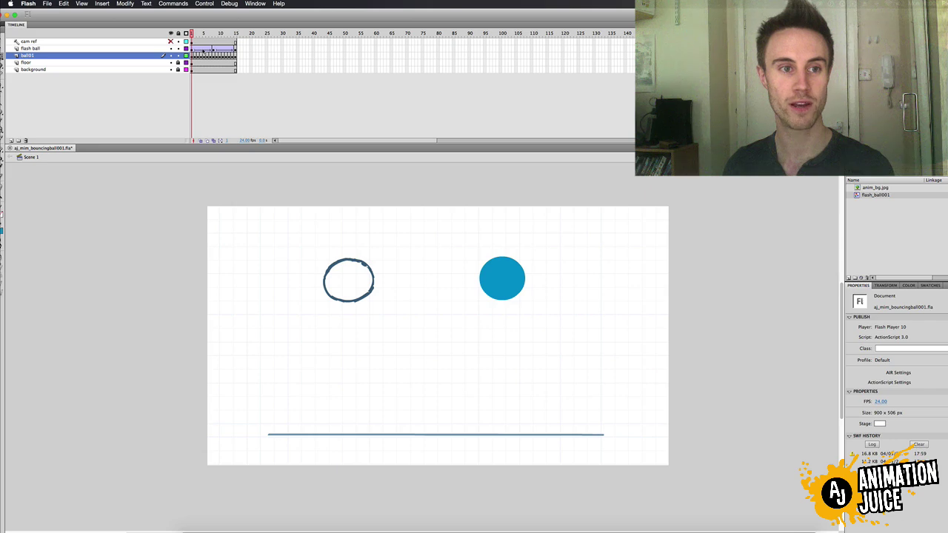
- Set the ease of the flash ball layer's falling tween, between frames 1 and 8, to -100 (in)
left_click(201, 48)
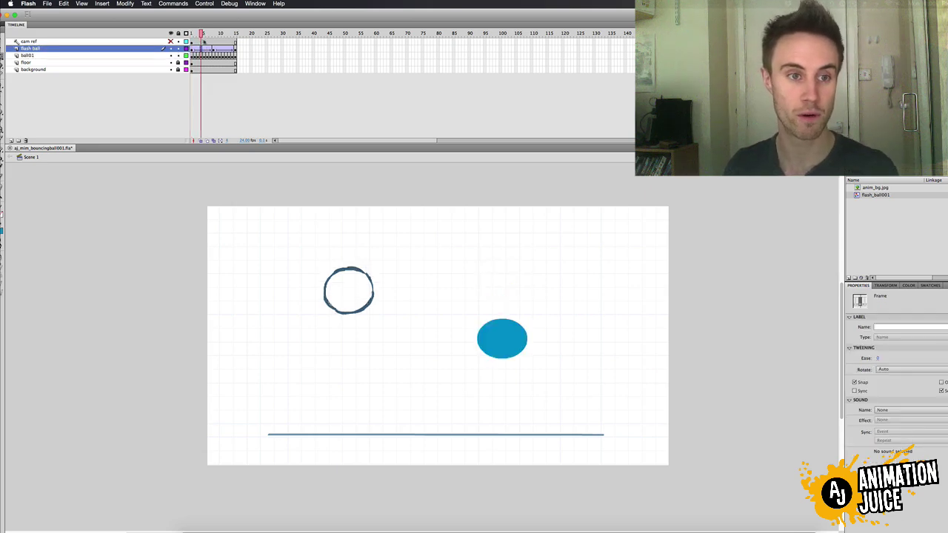
left_click(214, 49)
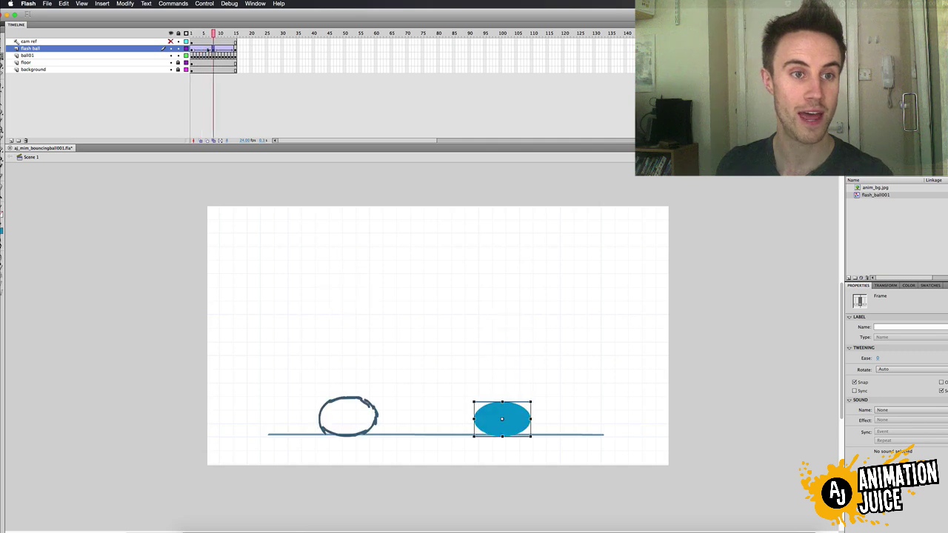
left_click(204, 49)
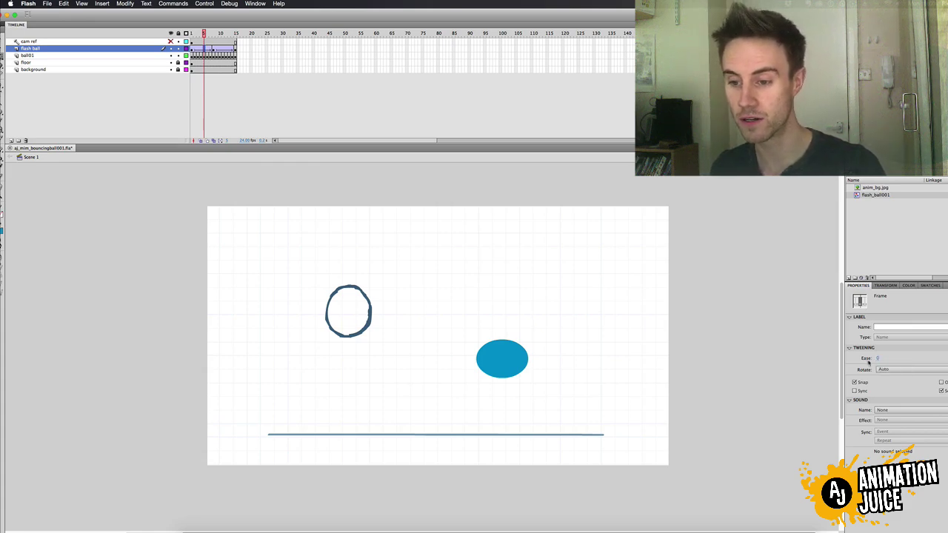
mouse_move(878, 359)
left_mouse_down()
mouse_move(816, 362)
mouse_move(895, 359)
left_mouse_up()
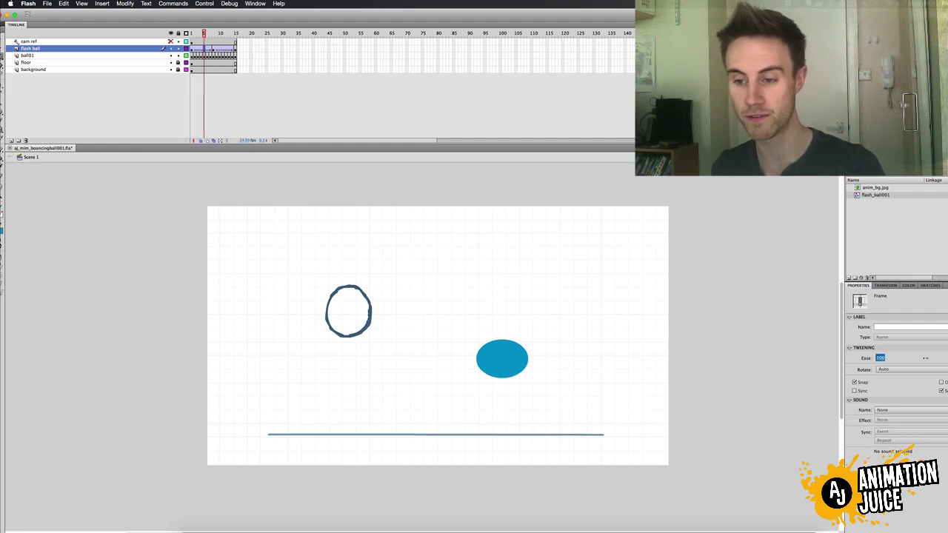
left_click_drag(886, 358, 802, 357)
left_click(796, 356)
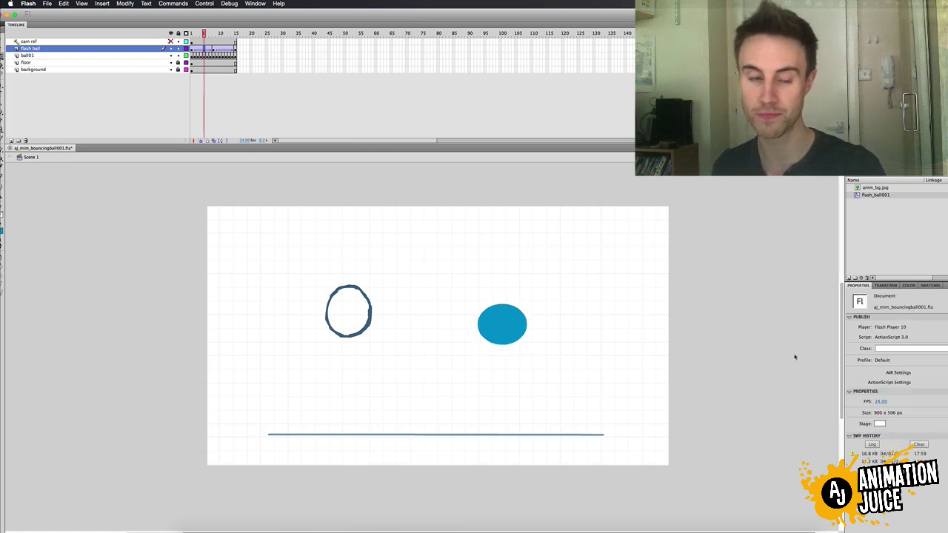
- Set the ease of the flash ball layer's rising tween, between frames 8 and 15, to 100 (out)
left_click_drag(205, 34, 225, 35)
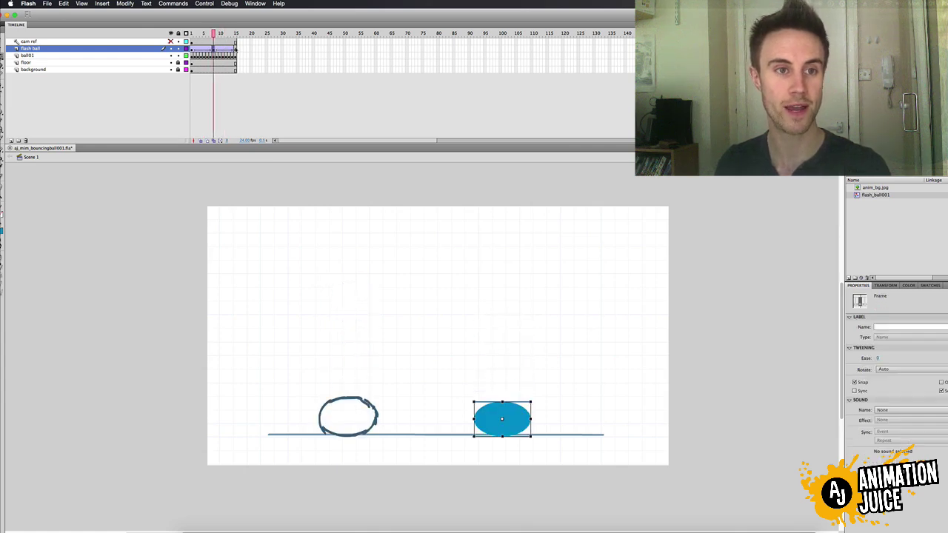
left_click(235, 49)
left_click(227, 49)
left_click(707, 224)
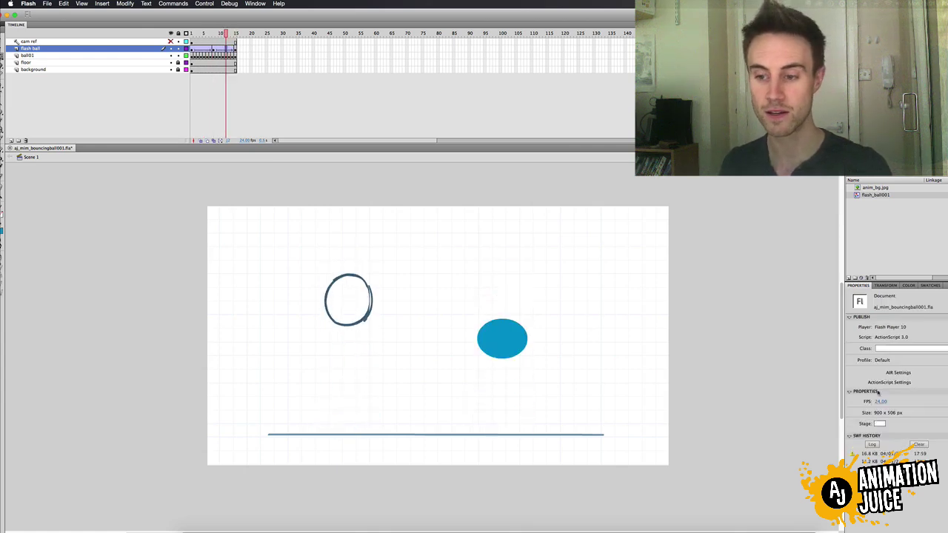
left_click(220, 48)
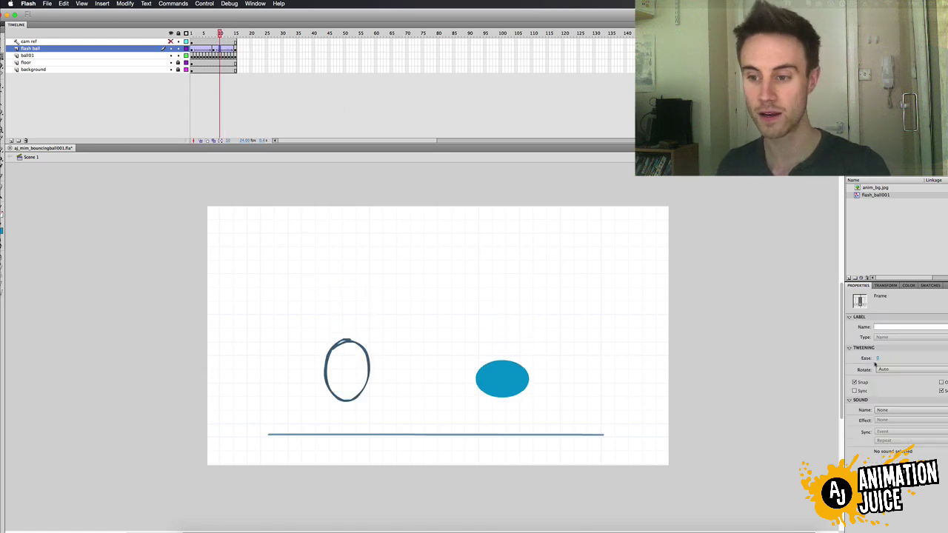
left_click_drag(878, 358, 895, 358)
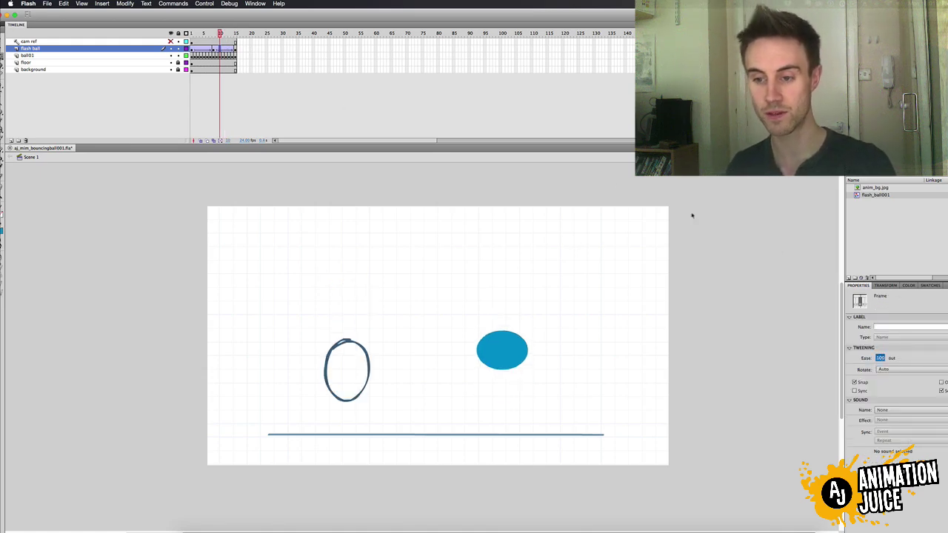
left_click(355, 84)
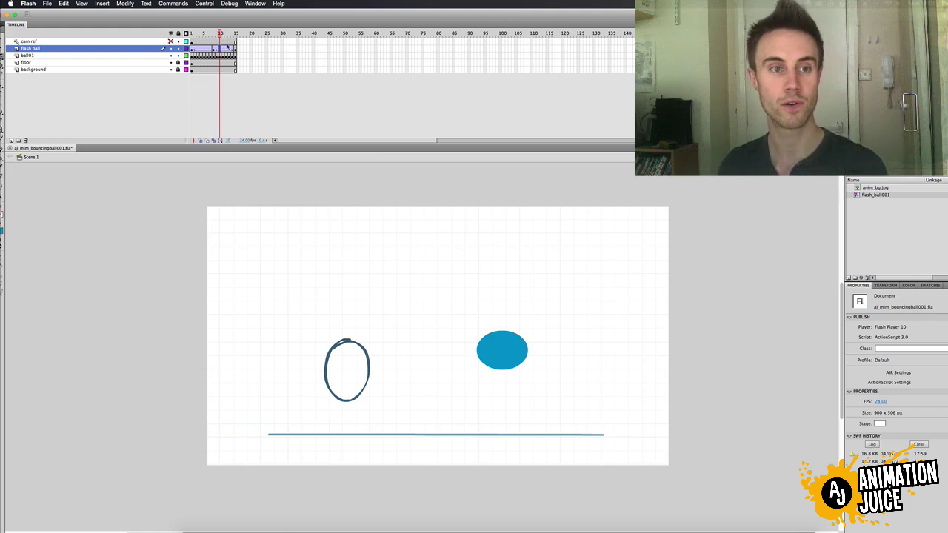
- Check the easing of the rising and falling tweens, and preview the eased bounce as a test movie
left_click(229, 48)
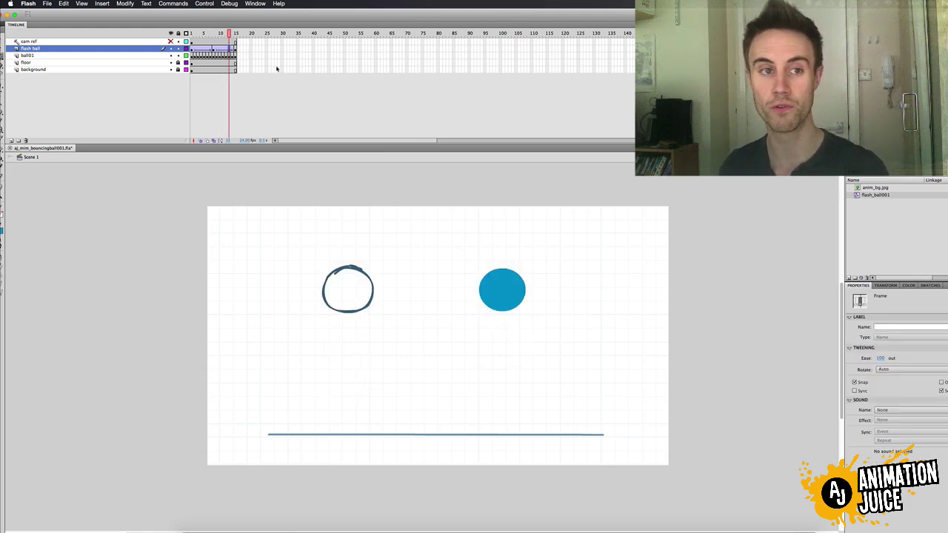
left_click(201, 48)
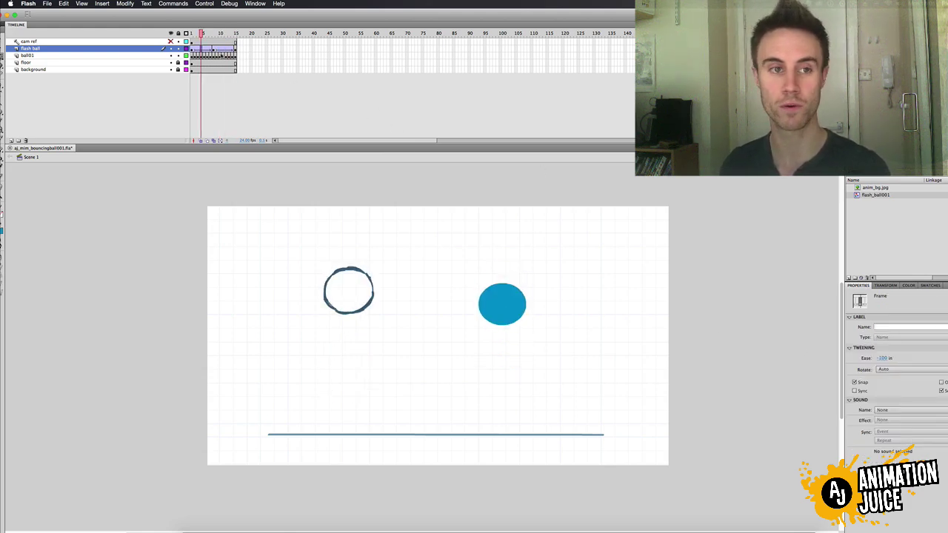
left_click(227, 49)
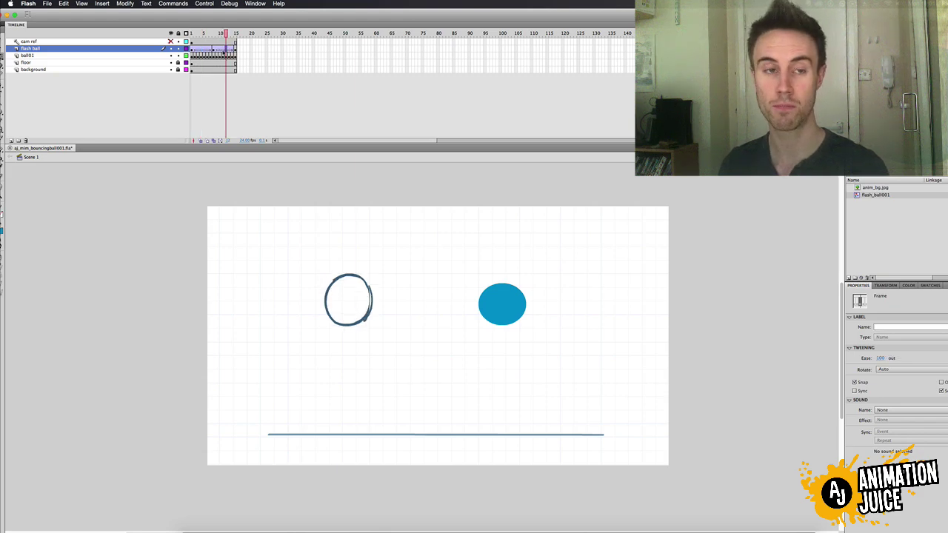
key("Return")
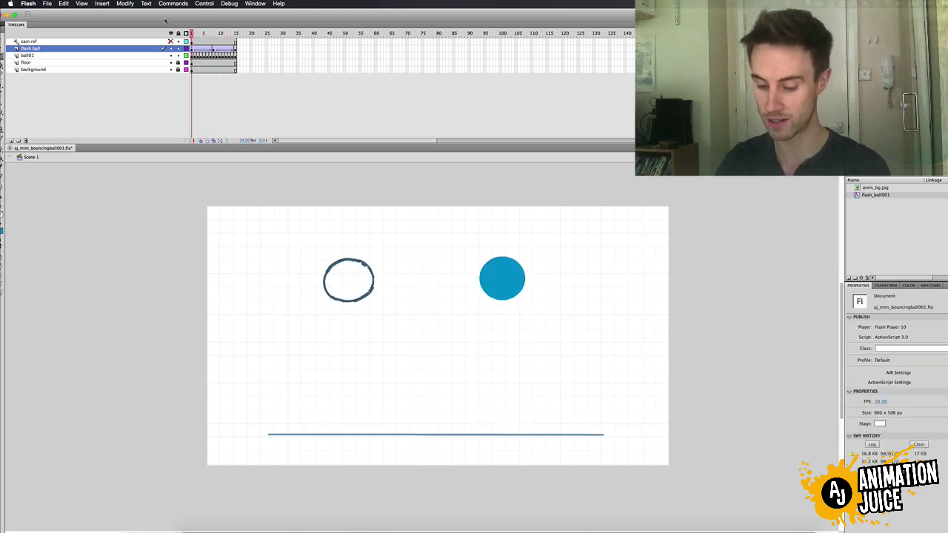
key("super+Return")
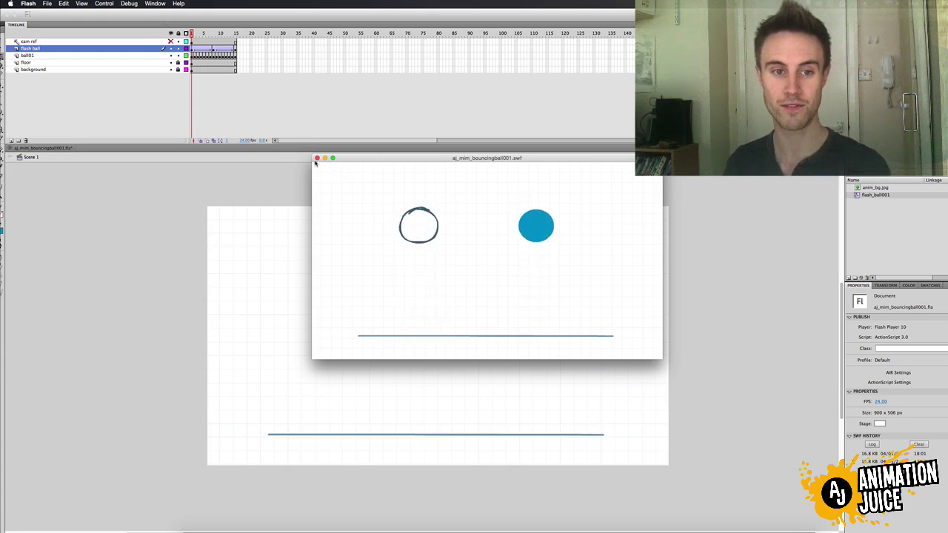
left_click(317, 158)
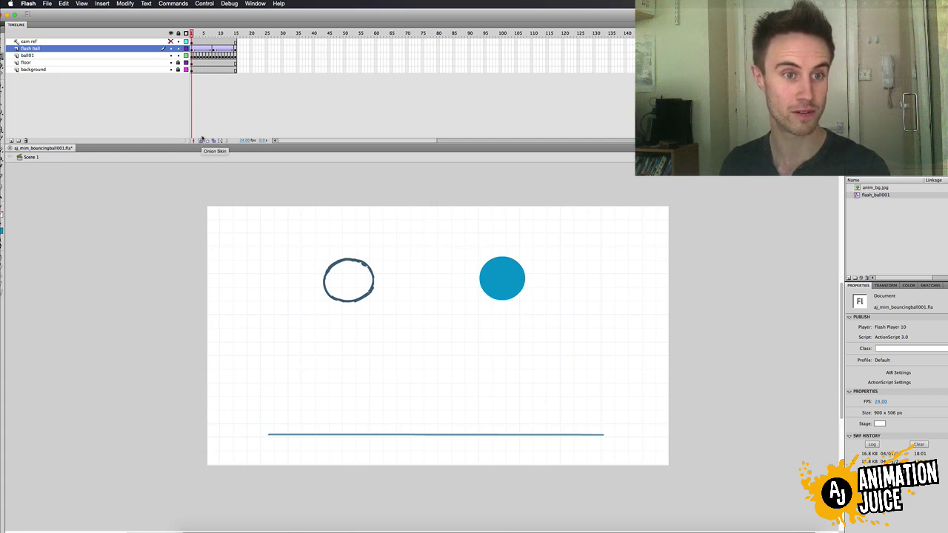
- Examine the eased spacing of the fall and rise with onion skinning, extending its range from frame 8 through frame 15
left_click(200, 140)
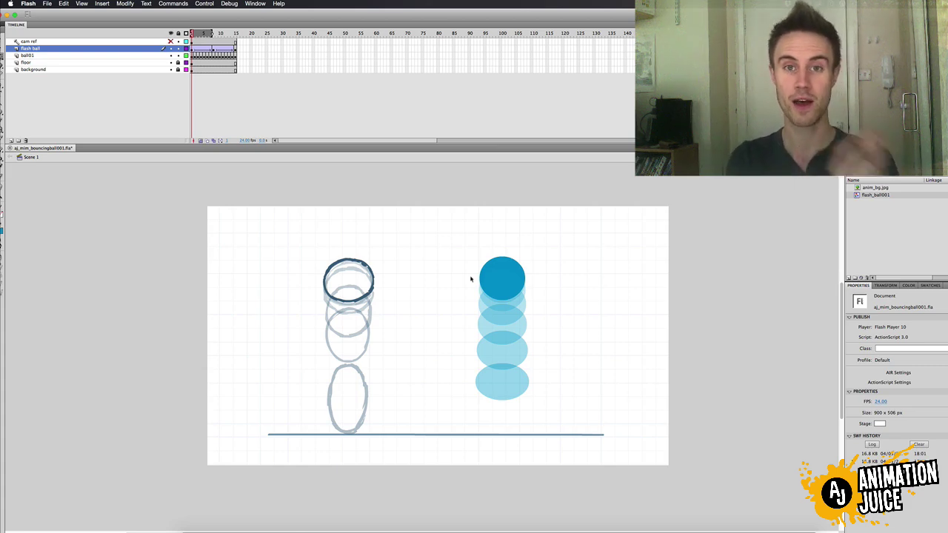
left_click(214, 49)
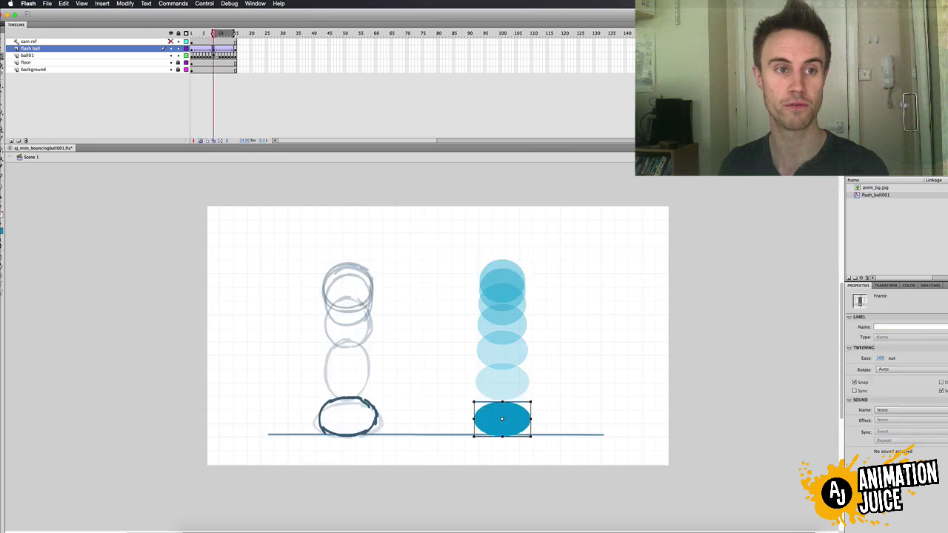
left_click_drag(237, 34, 252, 25)
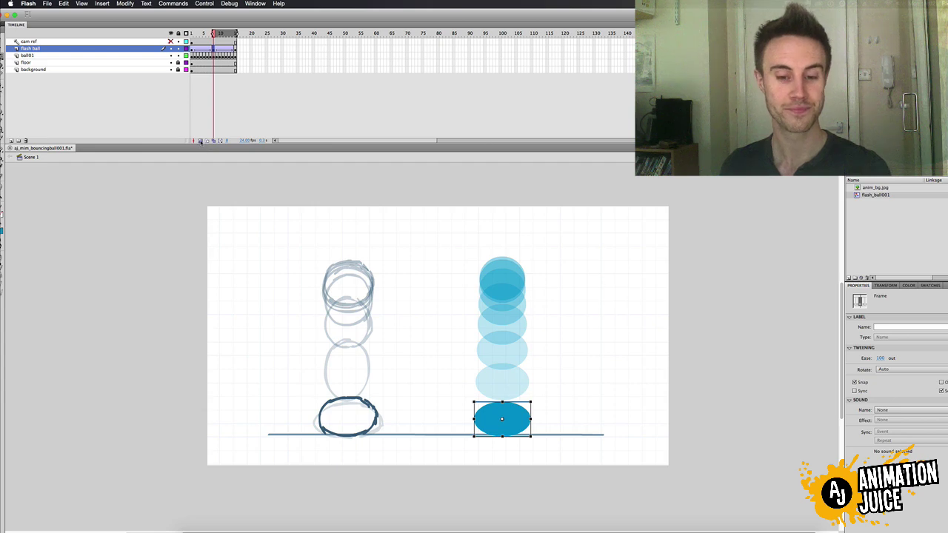
left_click(201, 141)
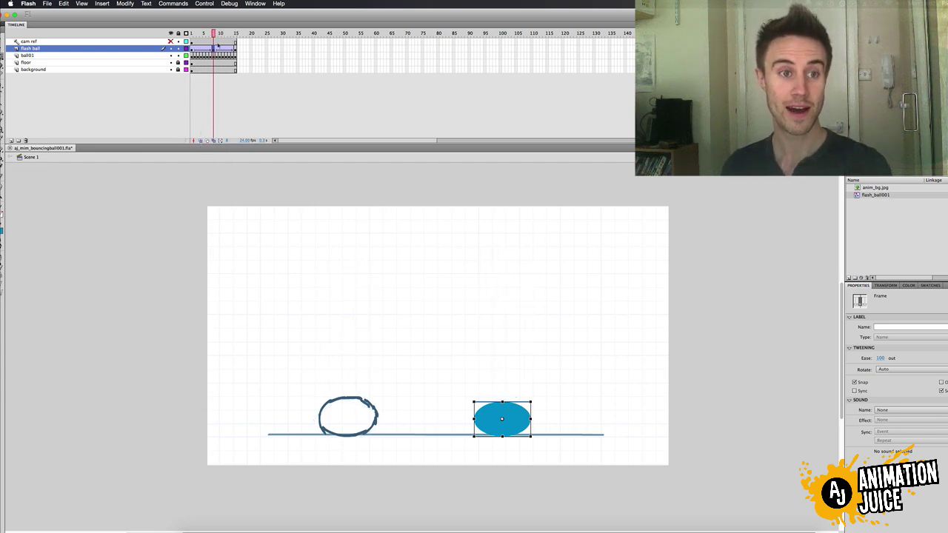
- Preview the bounce again as a test movie, and compare both balls' falls from frame 1 with onion skinning
left_click_drag(213, 34, 190, 38)
key("super+Return")
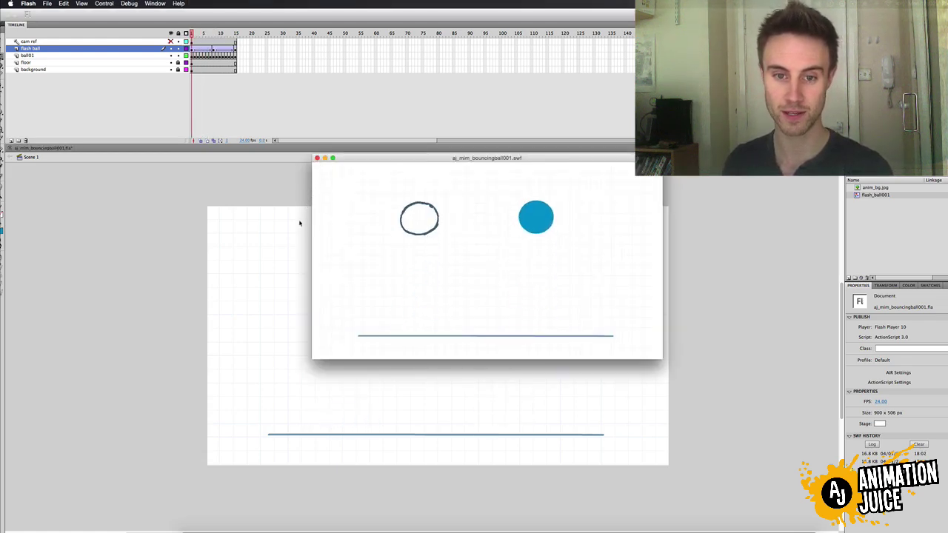
left_click(317, 157)
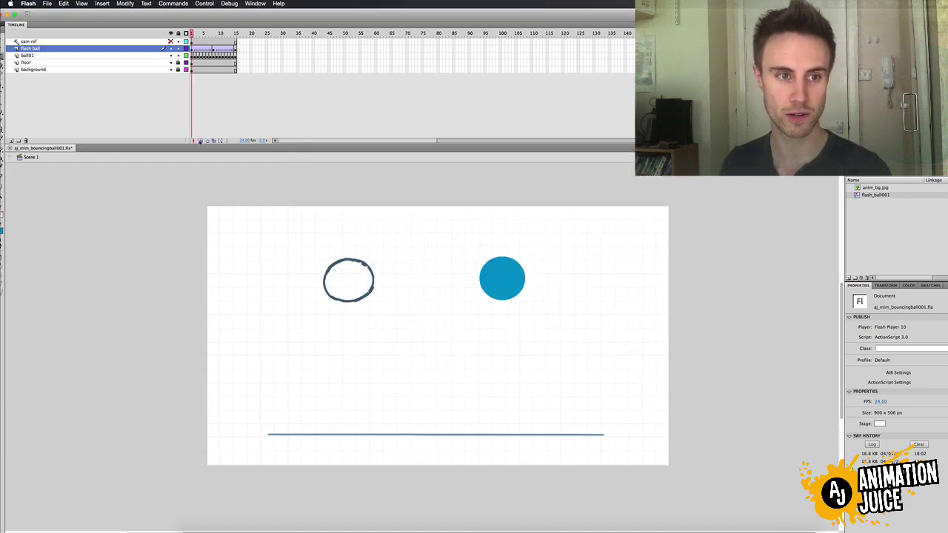
left_click(200, 140)
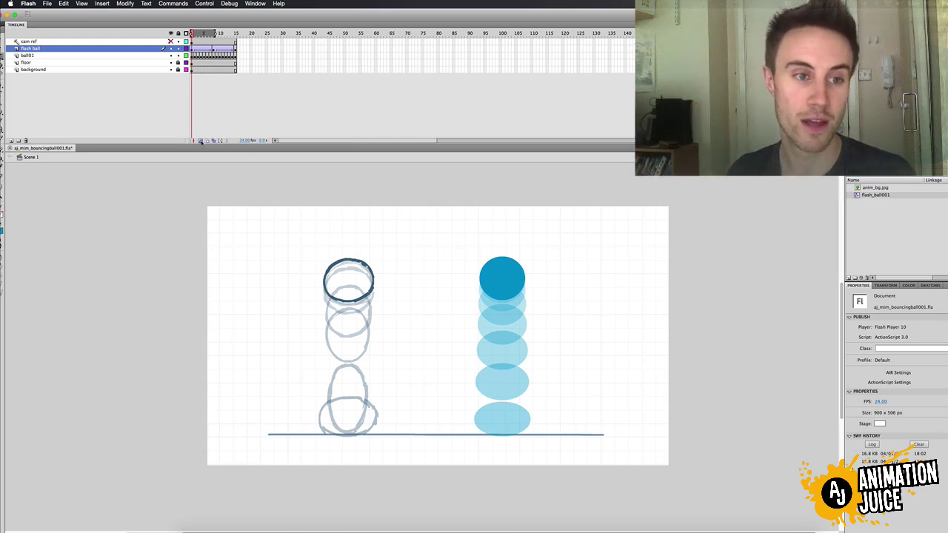
left_click(201, 141)
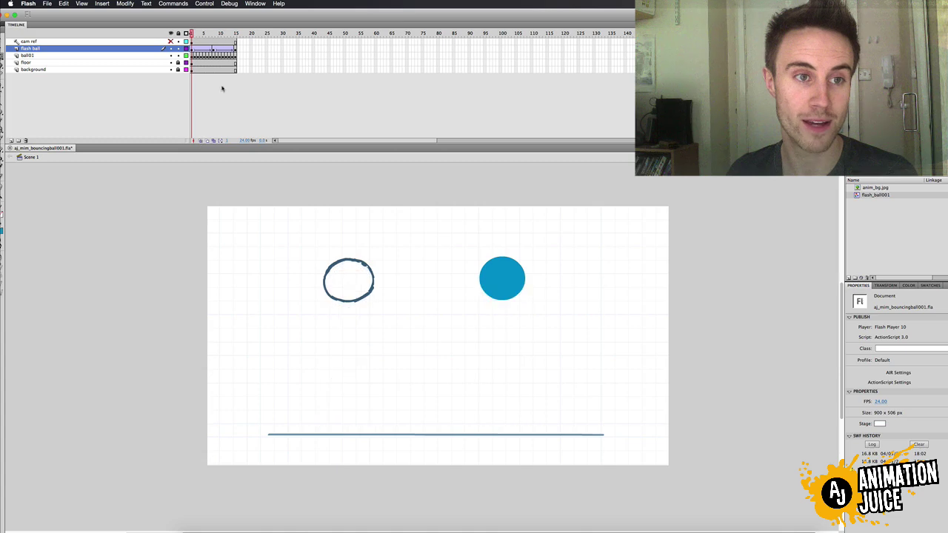
- Insert a keyframe on the flash ball layer at frame 7, just before the ball's squash on the floor
left_click(213, 49)
left_click(210, 50)
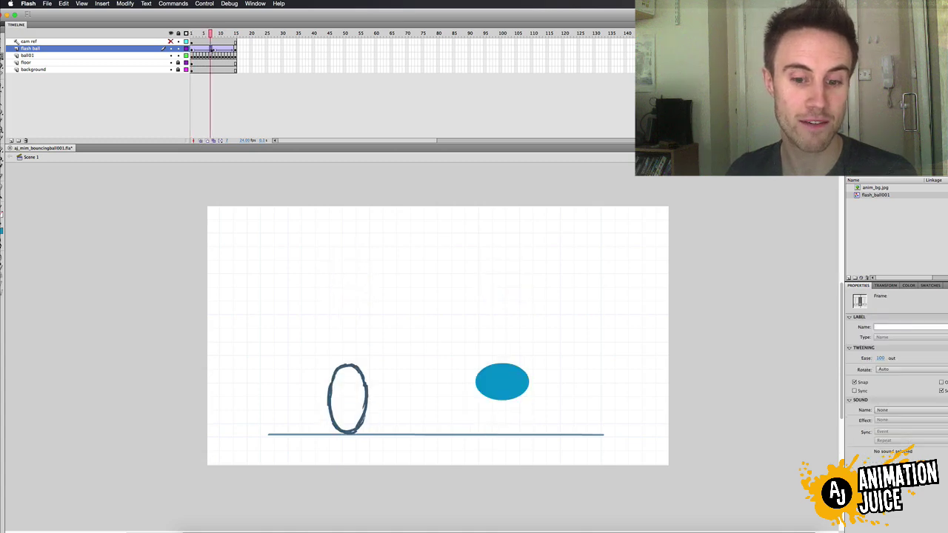
left_click(213, 49)
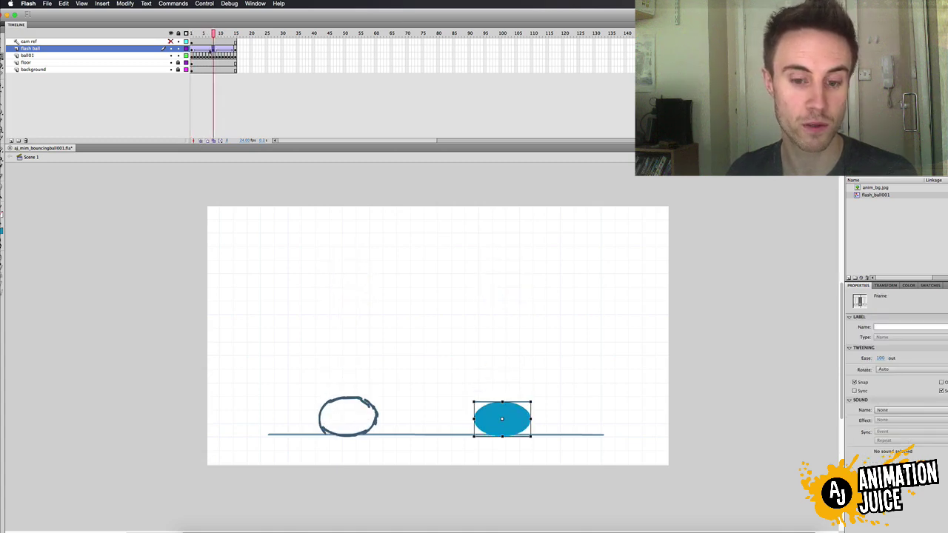
left_click(210, 49)
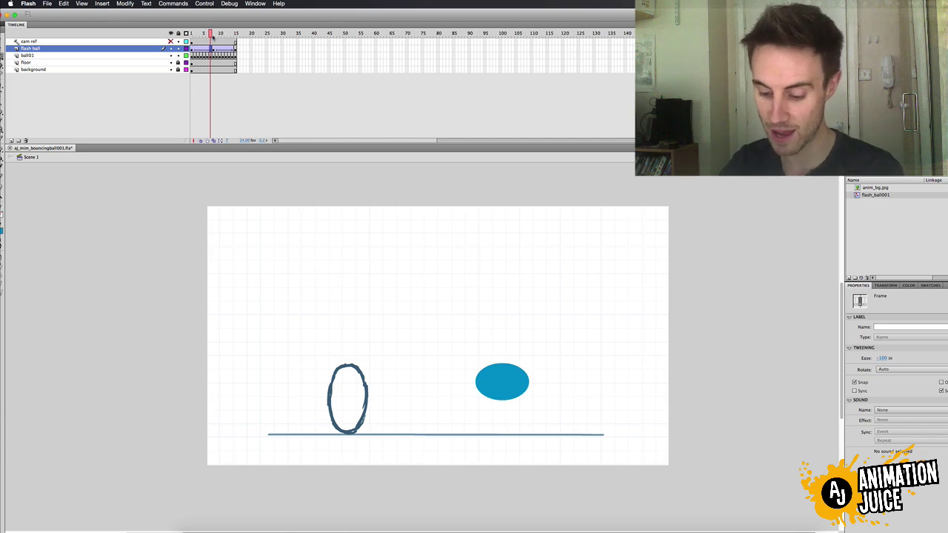
key("F6")
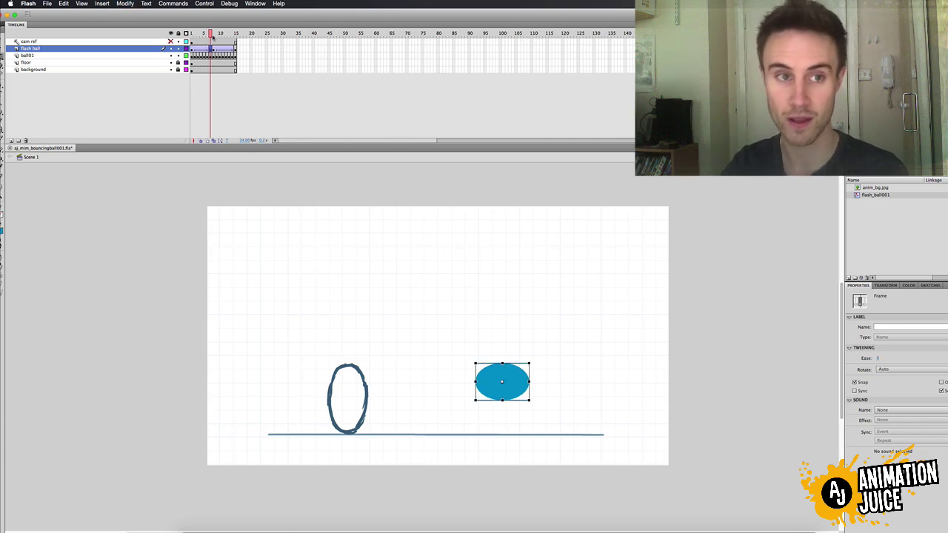
- Reshape the blue ball at frame 7 into an upright oval about 71 px wide, with its base touching the floor line
left_click(527, 383)
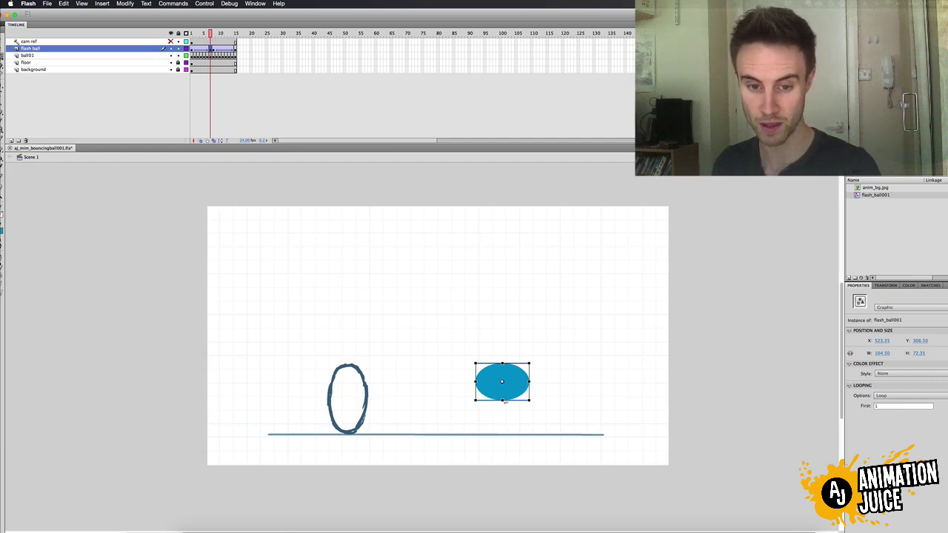
left_click_drag(502, 400, 502, 434)
left_click_drag(529, 399, 521, 399)
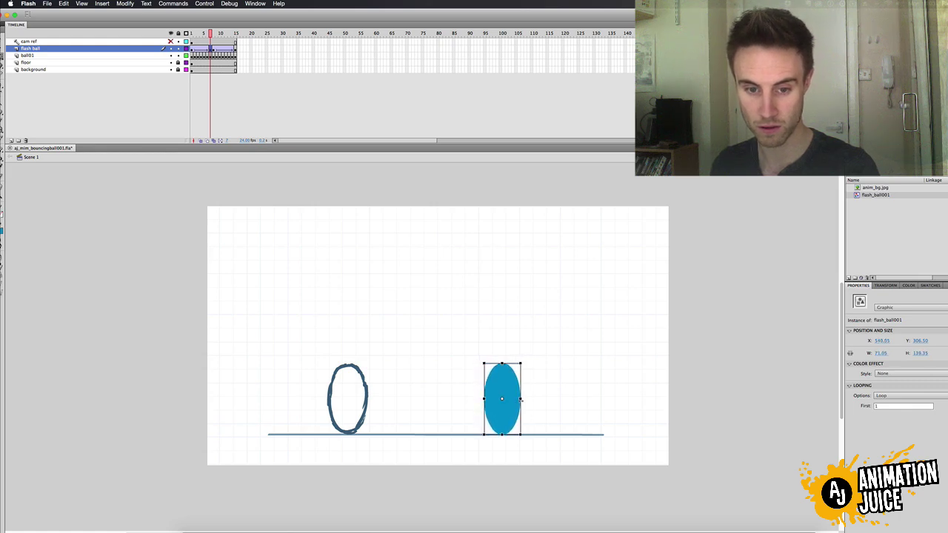
left_click_drag(502, 364, 508, 394)
left_click(687, 376)
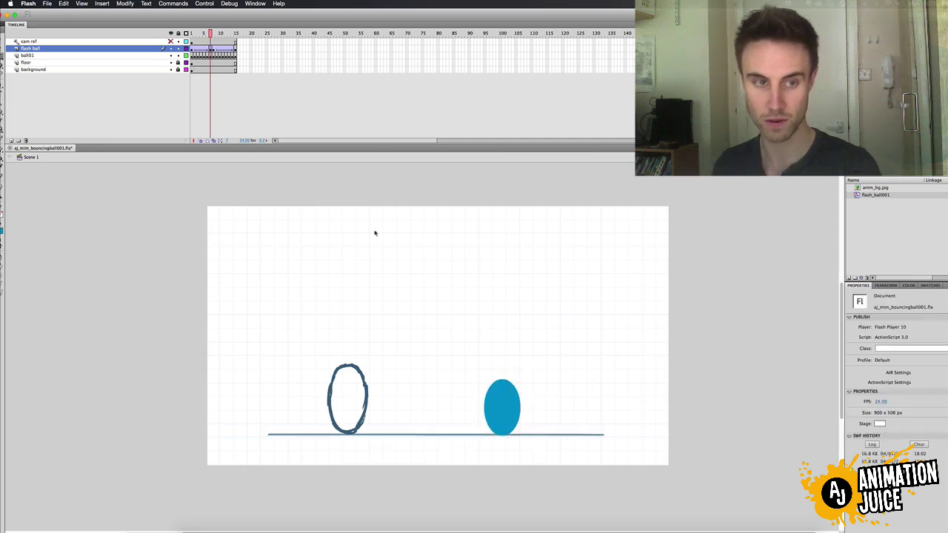
- Preview the bounce with its stretched landing as a test movie, and examine the fall's spacing from frame 1 with onion skinning
left_click_drag(209, 35, 191, 33)
key("super+Return")
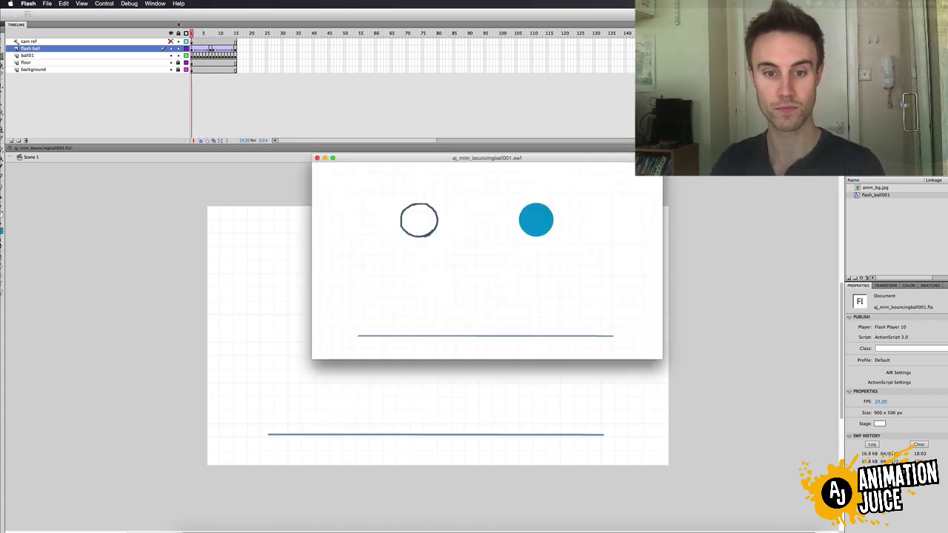
left_click(317, 159)
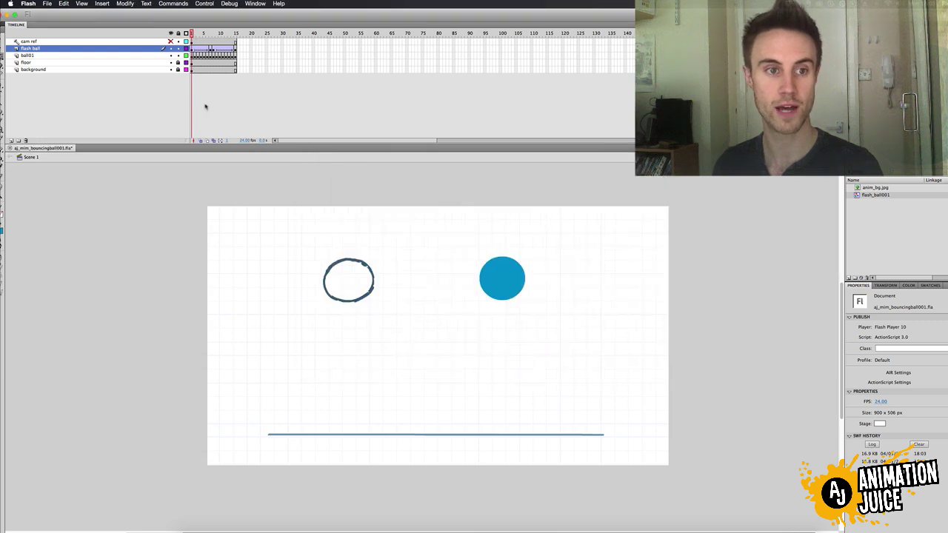
left_click(201, 141)
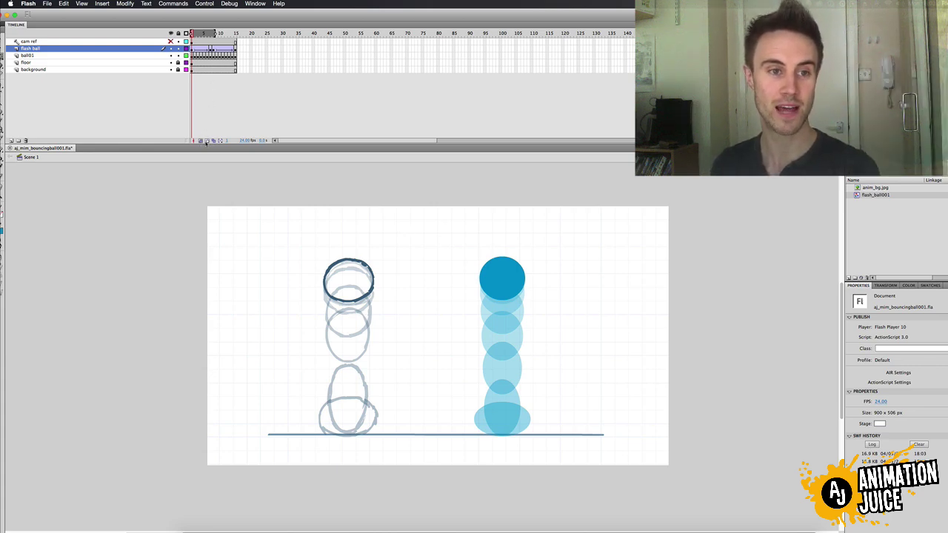
left_click(200, 141)
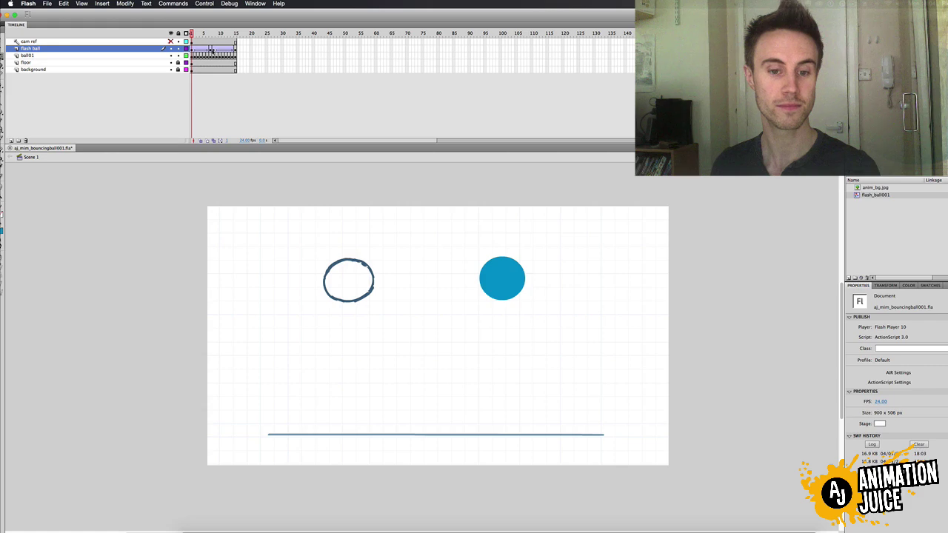
- Compare both balls' rises from frame 8 with onion skinning, and inspect their shapes at frame 9
left_click(213, 49)
key("Return")
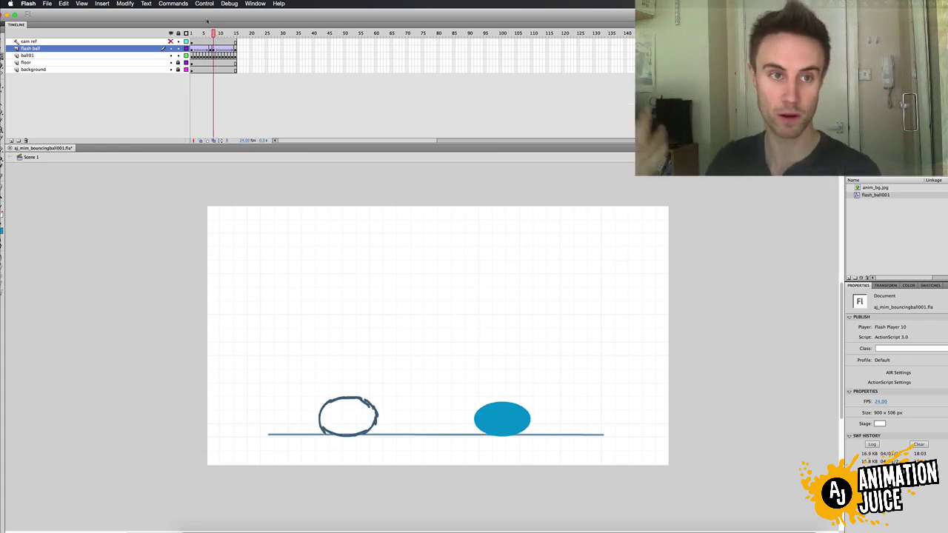
left_click(200, 140)
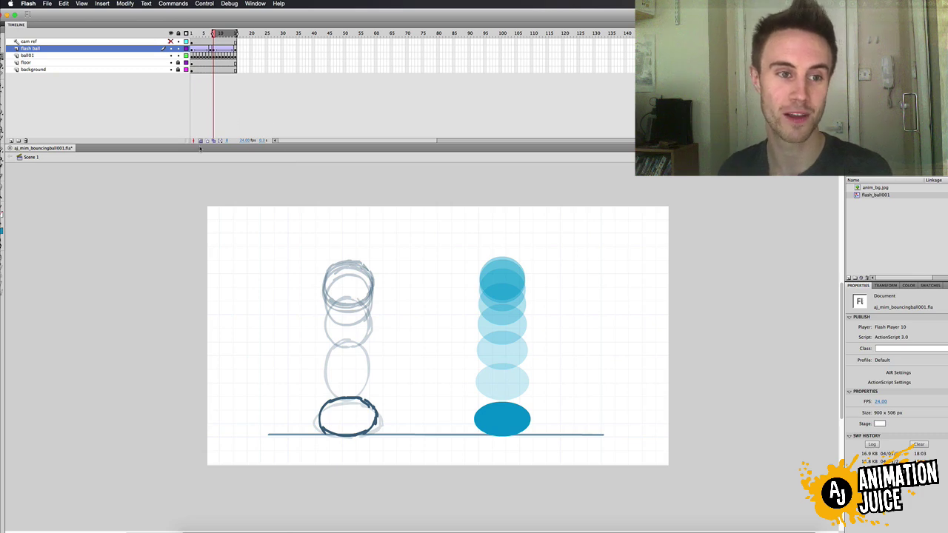
left_click(201, 139)
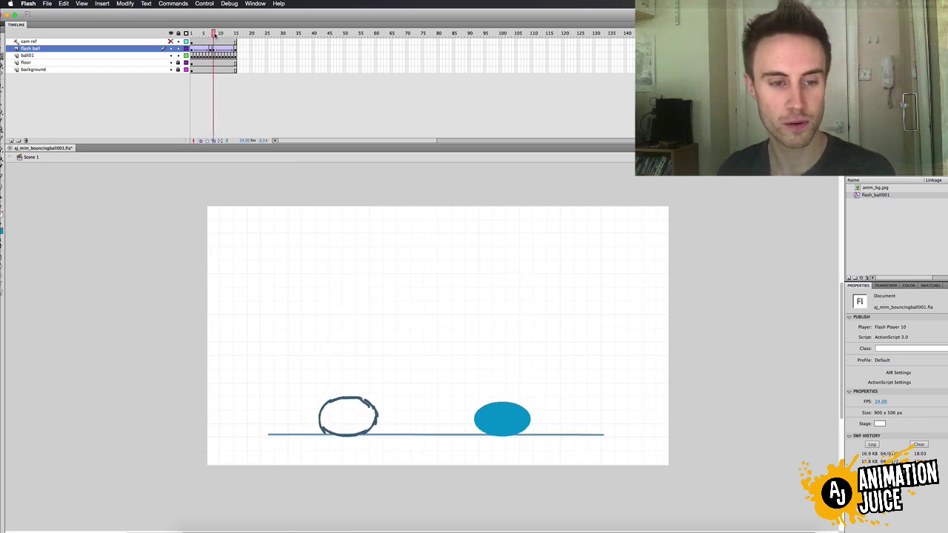
left_click_drag(214, 35, 217, 36)
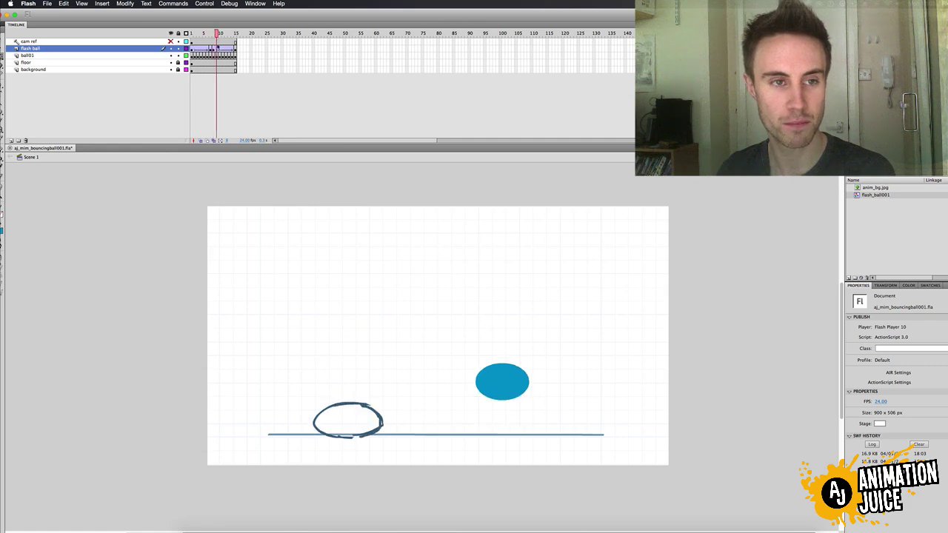
- Duplicate the flash ball keyframe from frame 8 to frame 9, and flip between the two frames to check the contact pose
left_click(213, 49)
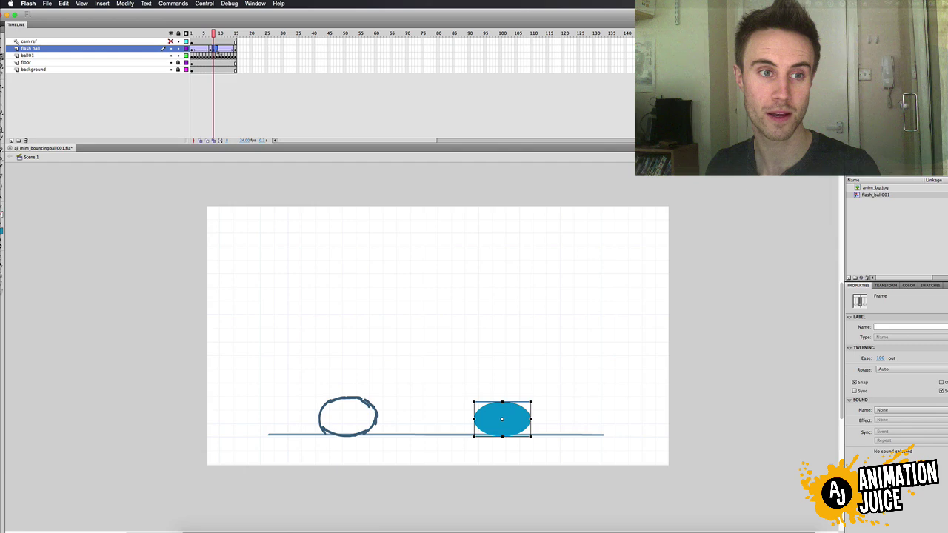
key("period")
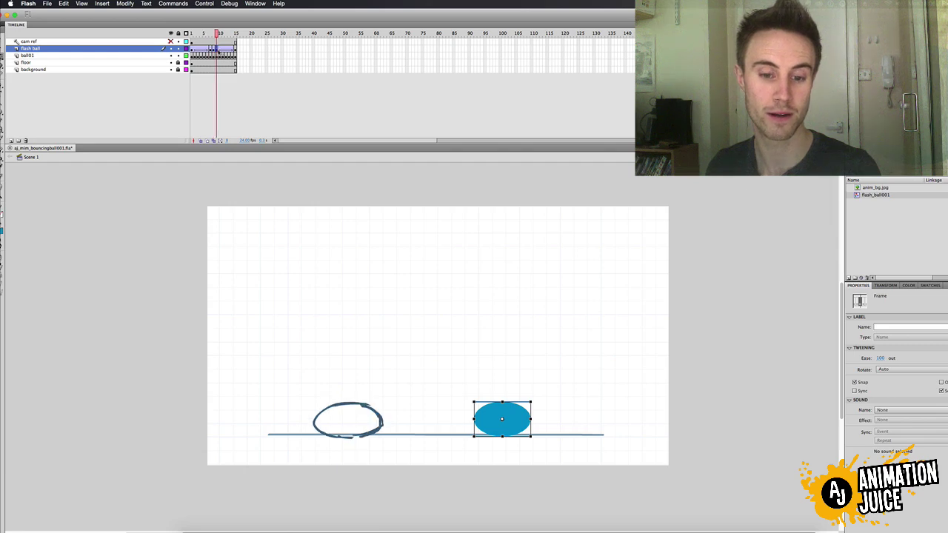
key("comma")
key("period")
key("comma")
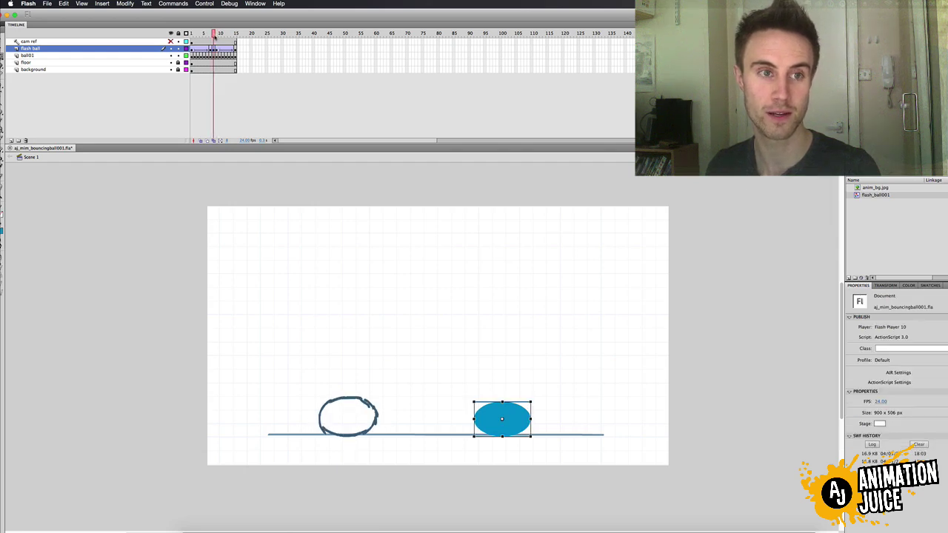
key("period")
key("comma")
- Squash the blue ball at frame 9 to about 121 px wide and 65 px high, keeping it on the floor line
left_click(216, 34)
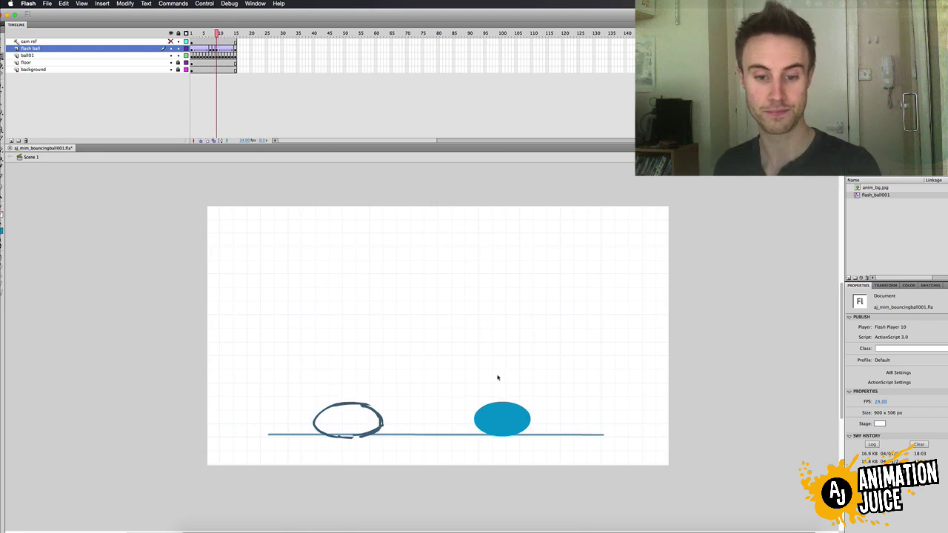
left_click(505, 411)
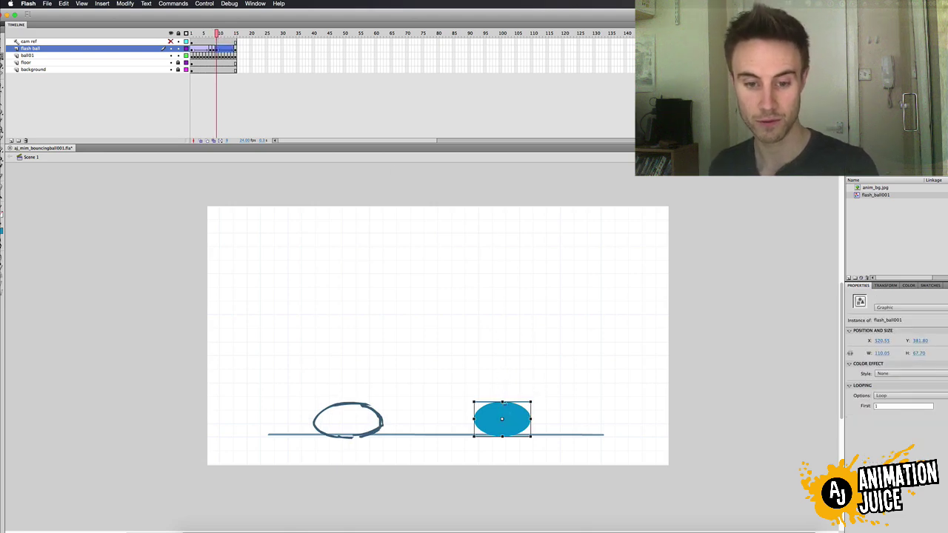
left_click_drag(502, 402, 533, 420)
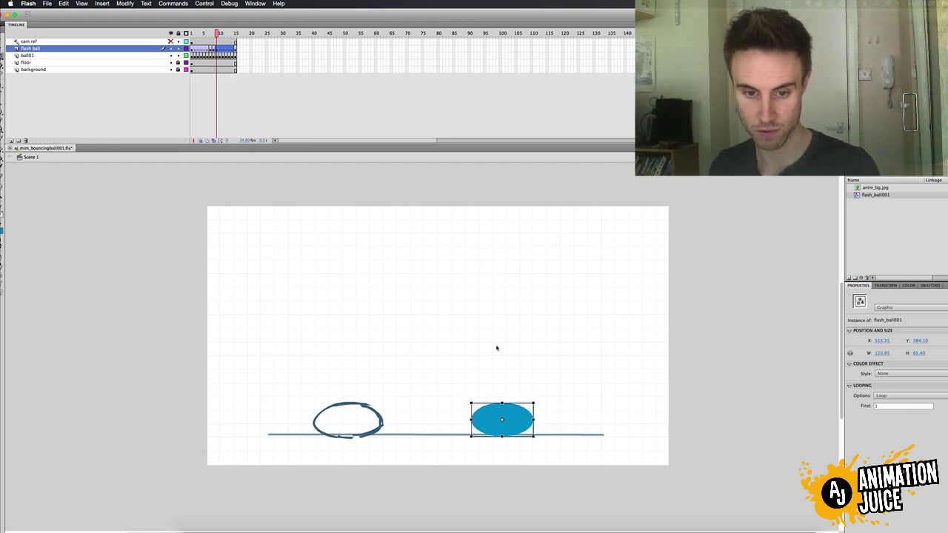
- Add a flash ball keyframe at frame 10 and stretch the ball into an upright oval about 75 px wide and 117 px high
left_click_drag(216, 34, 220, 35)
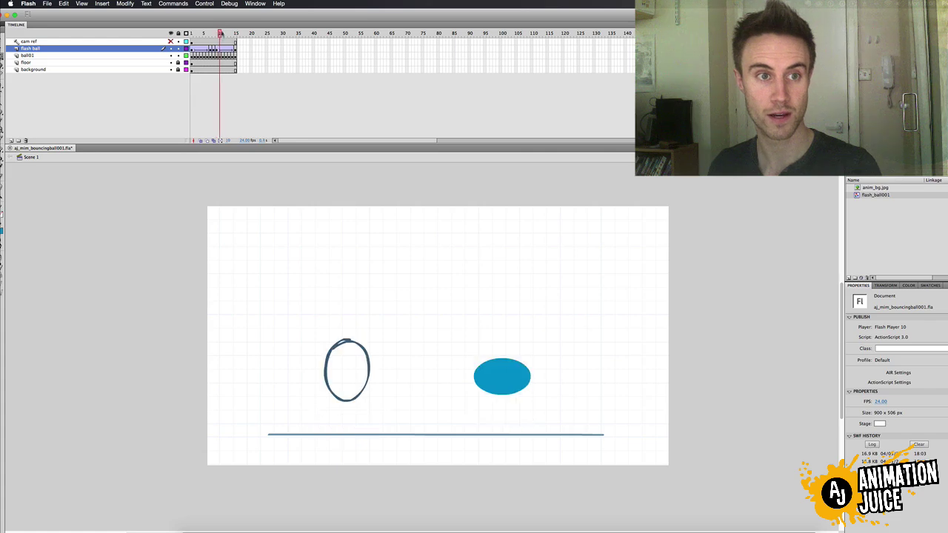
left_click(220, 49)
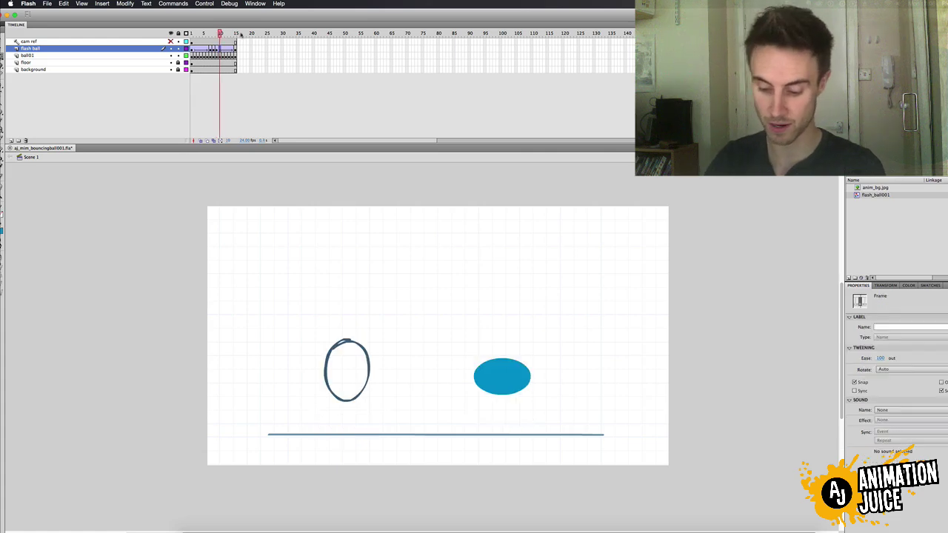
key("F6")
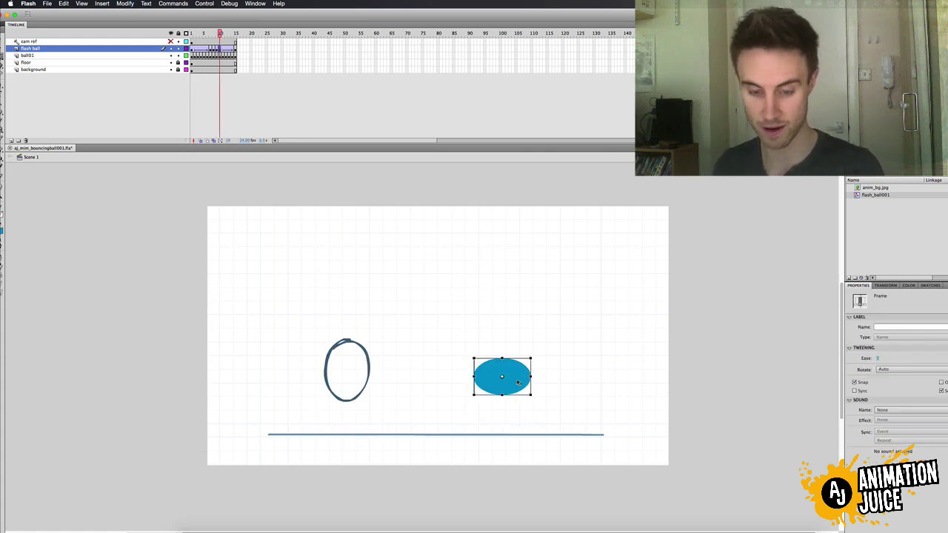
left_click_drag(502, 396, 516, 368)
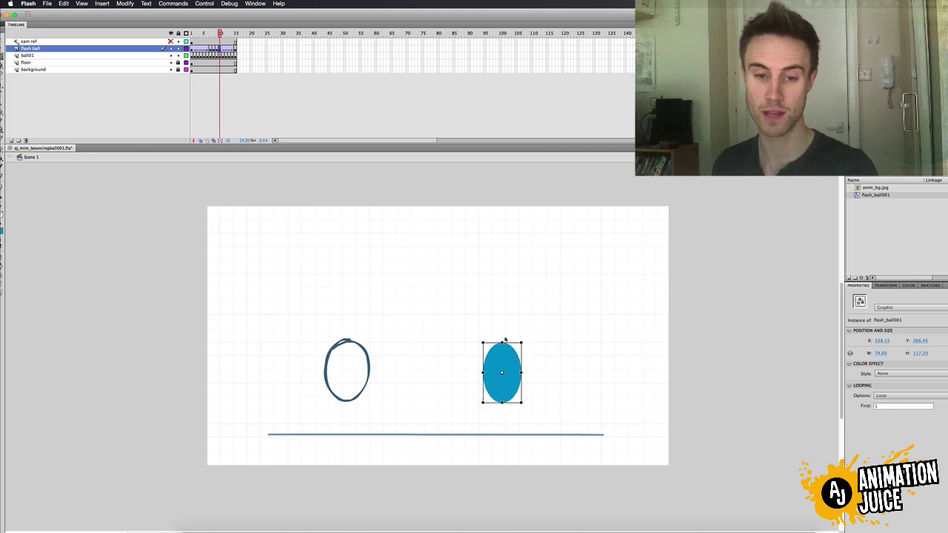
left_click(219, 34)
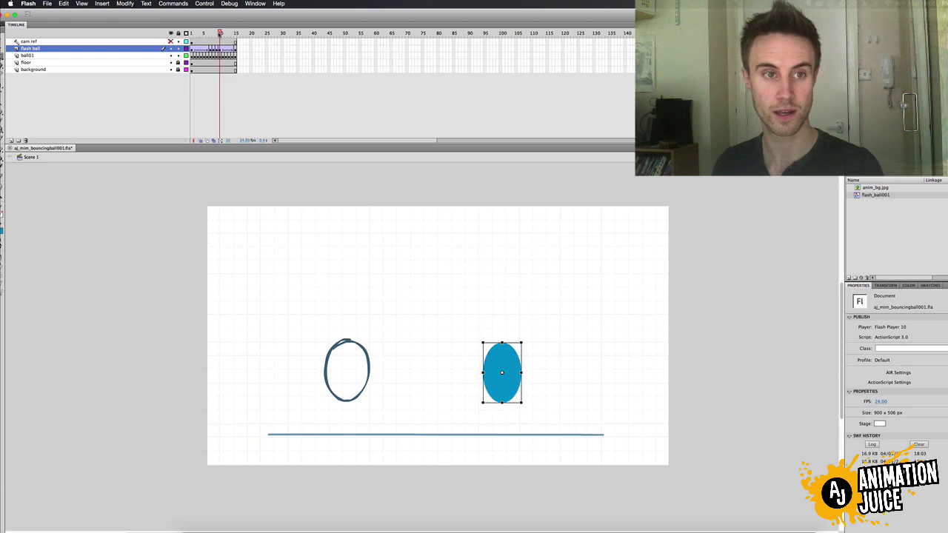
key("Return")
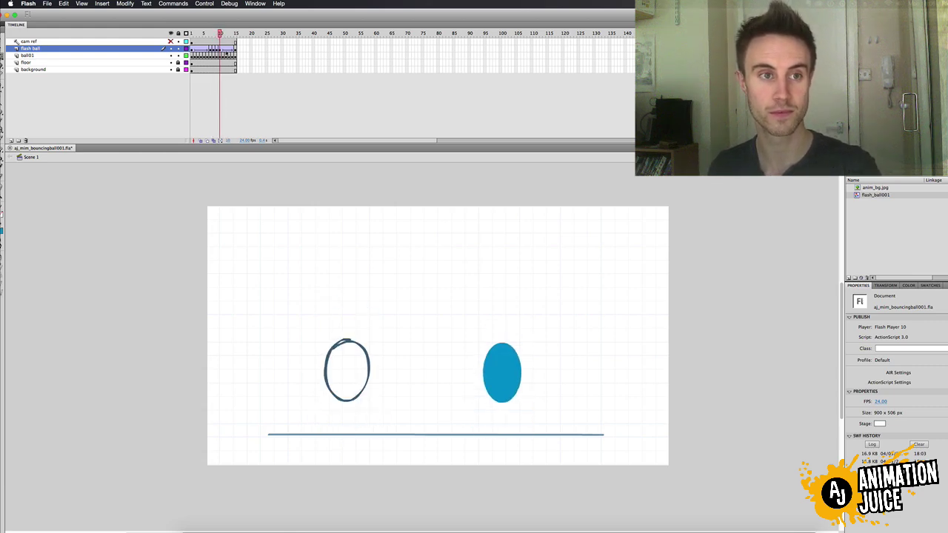
- Set the ease of the flash ball layer's rising tween, between frames 10 and 15, to 100
left_click_drag(220, 34, 226, 34)
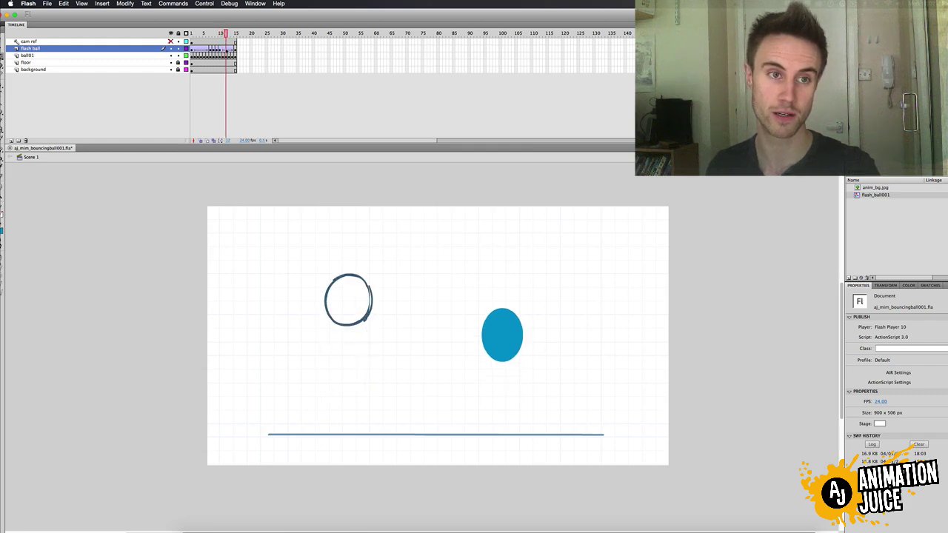
left_click(227, 50)
left_click(225, 35)
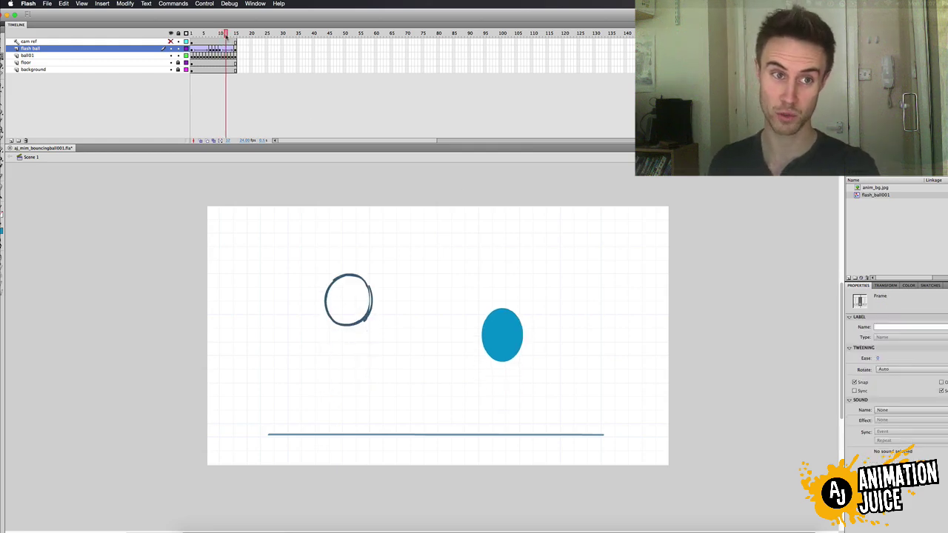
left_click(226, 50)
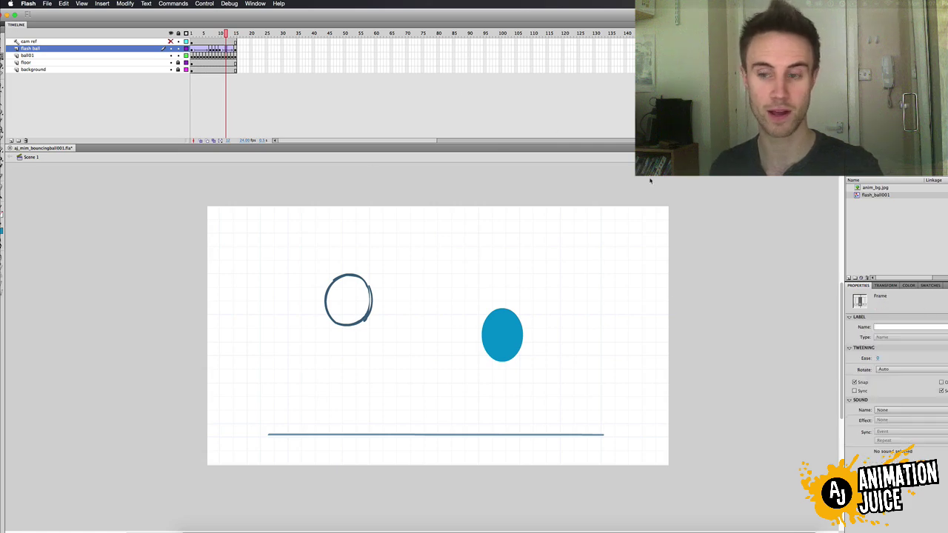
left_click(877, 358)
type("100")
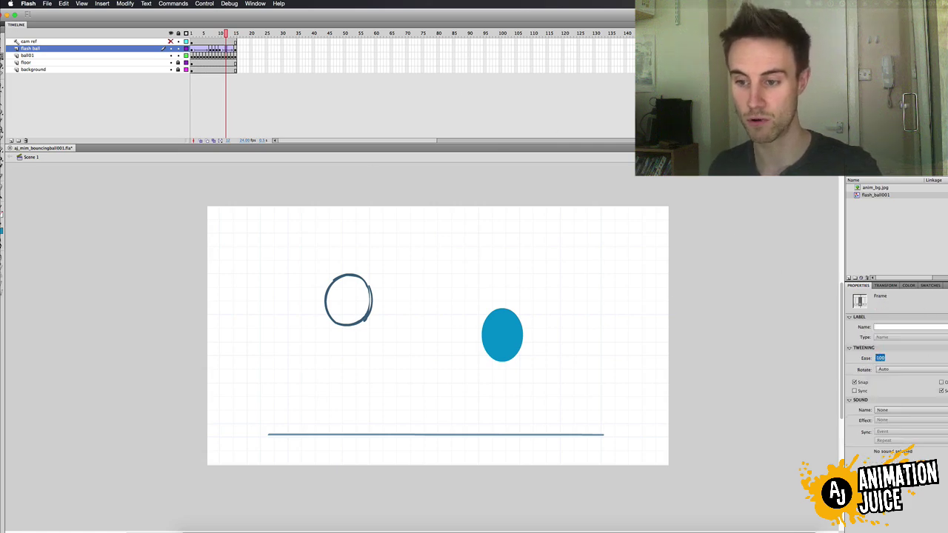
key("Return")
- Play the updated squash-and-stretch bounce with both balls as a test movie, and close the preview
key("Return")
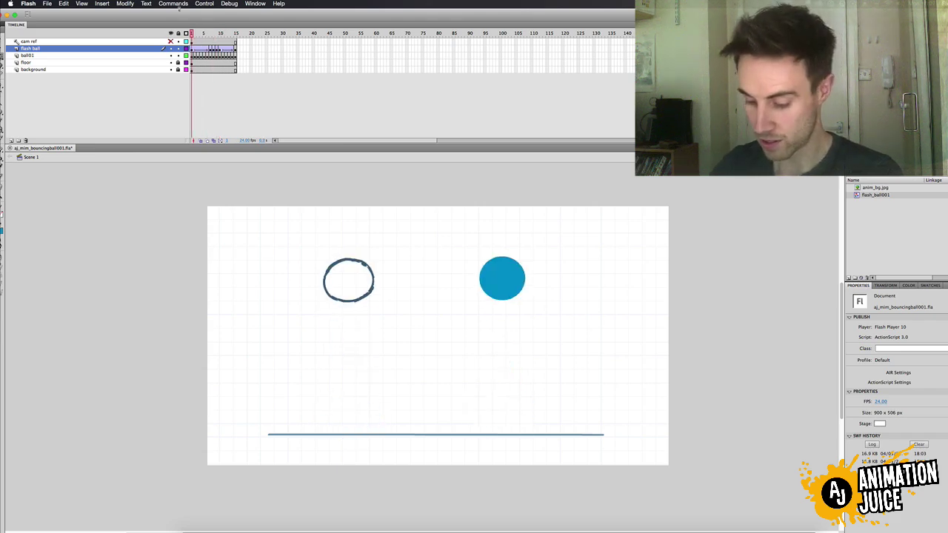
key("super+Return")
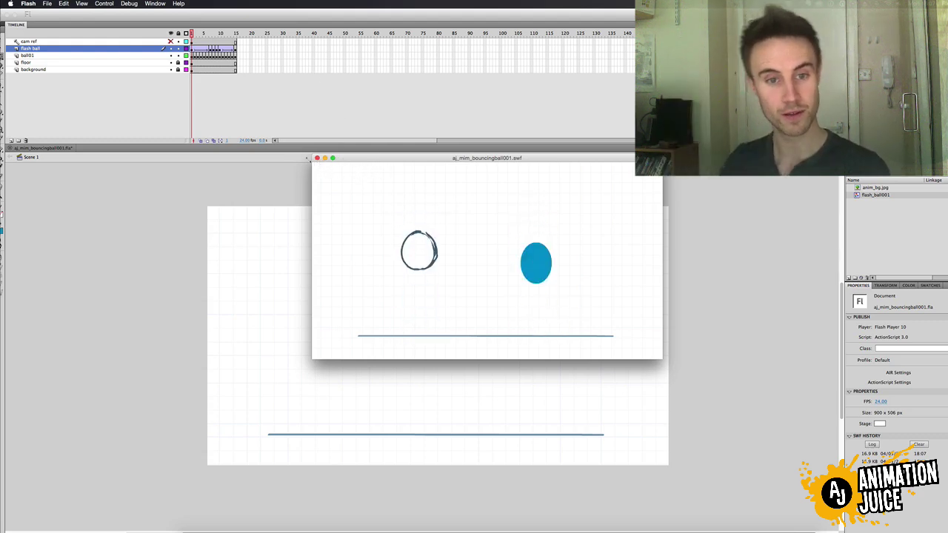
key("super+w")
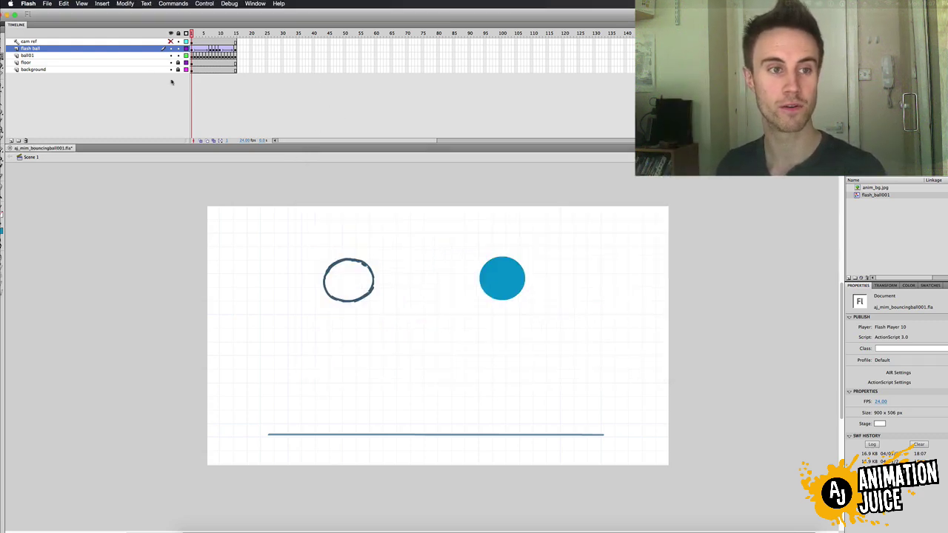
- Convert the ball01 layer to a guide layer, and preview the blue ball on its own as a test movie
right_click(67, 57)
left_click(89, 105)
key("super+Return")
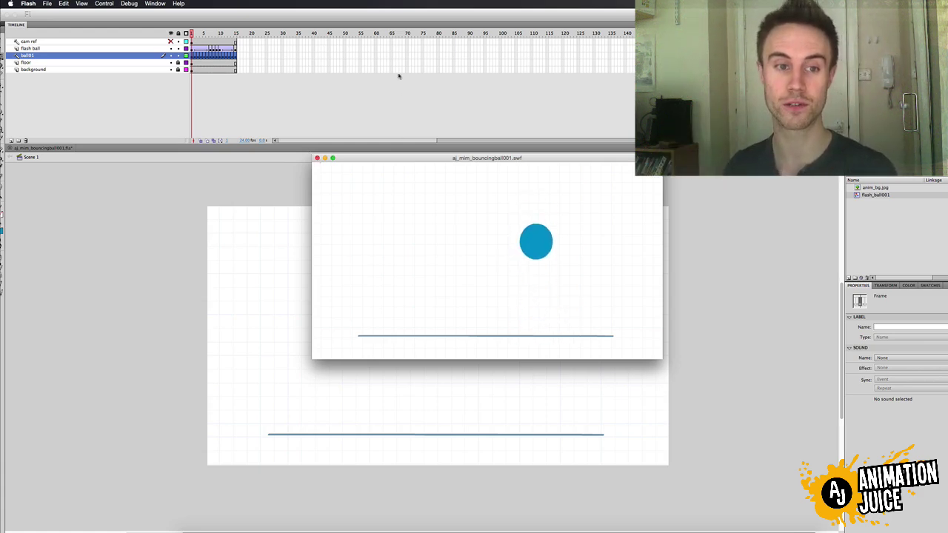
- Close the test movie preview and compare the flash ball and the drawn ball between frames 1 and 15
left_click(317, 157)
left_click_drag(198, 33, 188, 33)
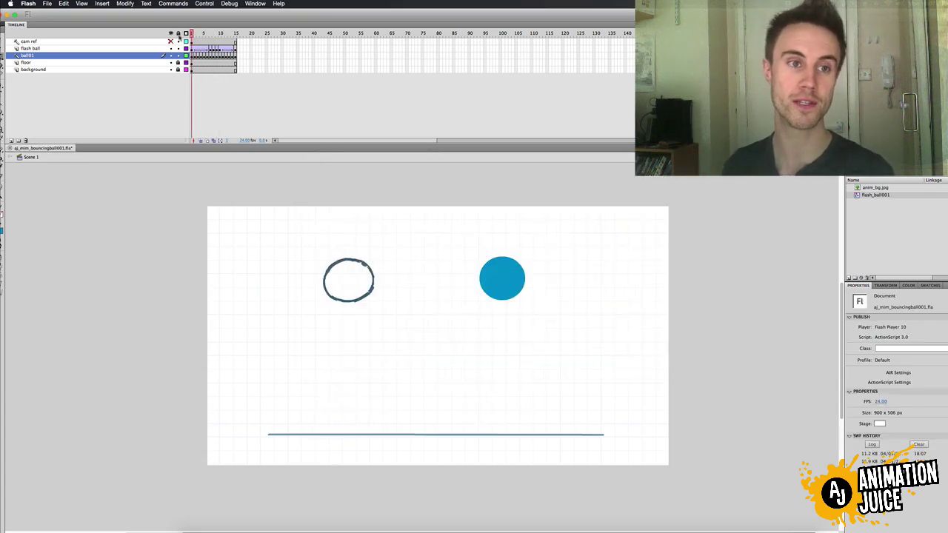
left_click(194, 48)
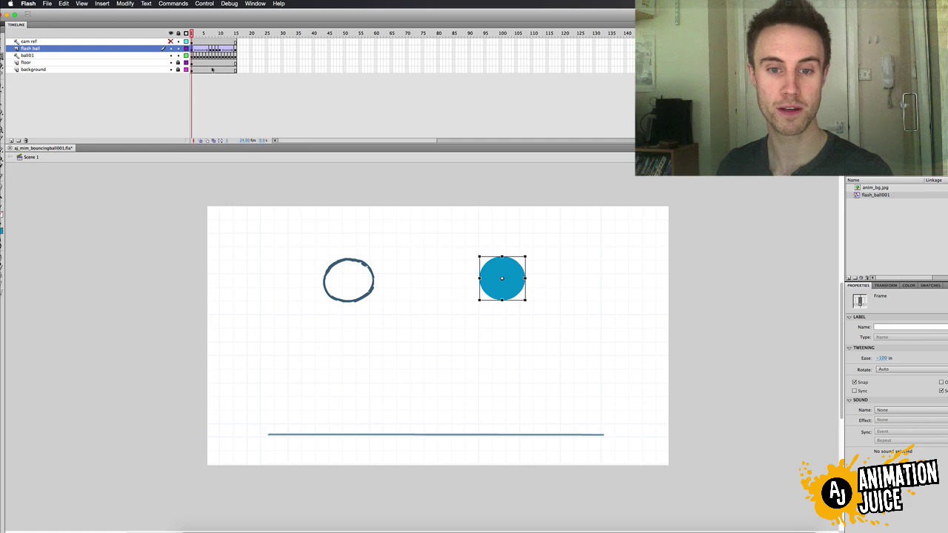
left_click(236, 48)
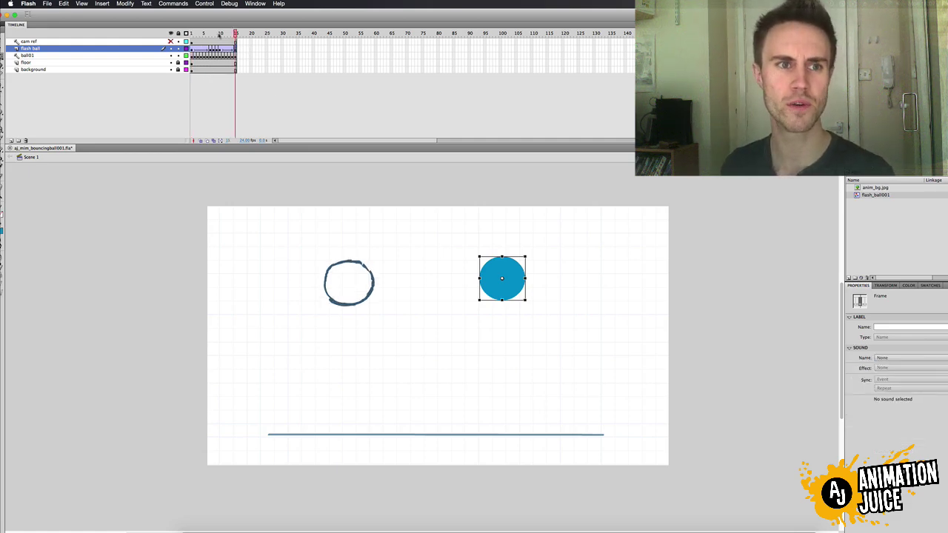
left_click(191, 35)
left_click(235, 35)
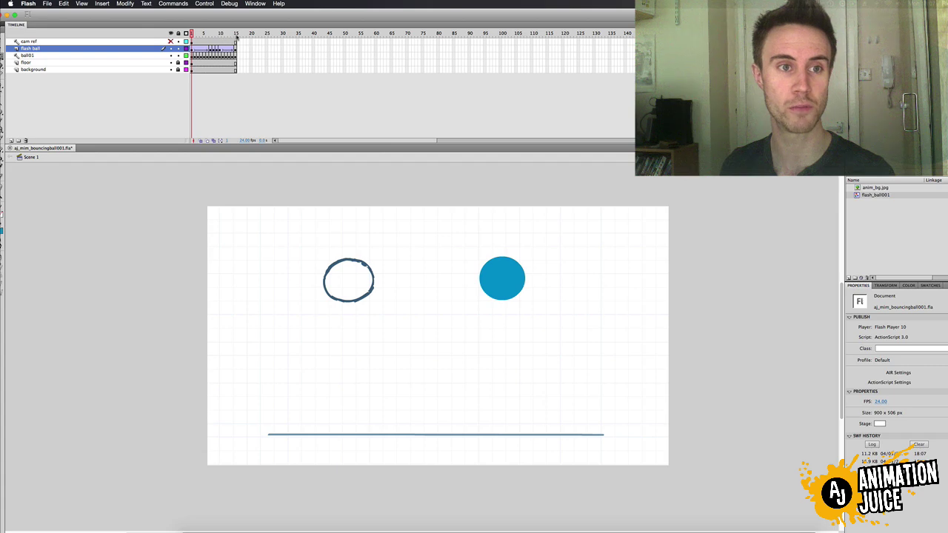
left_click(191, 37)
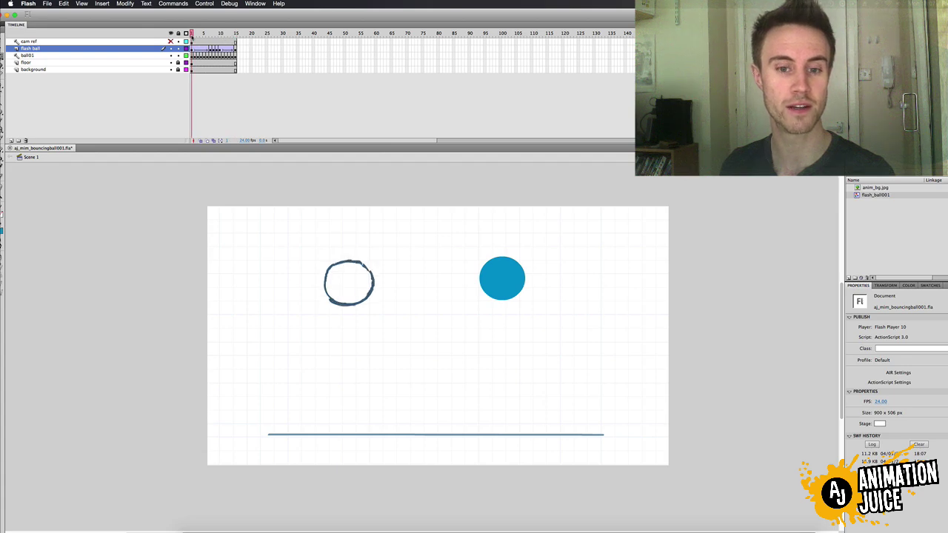
left_click(235, 37)
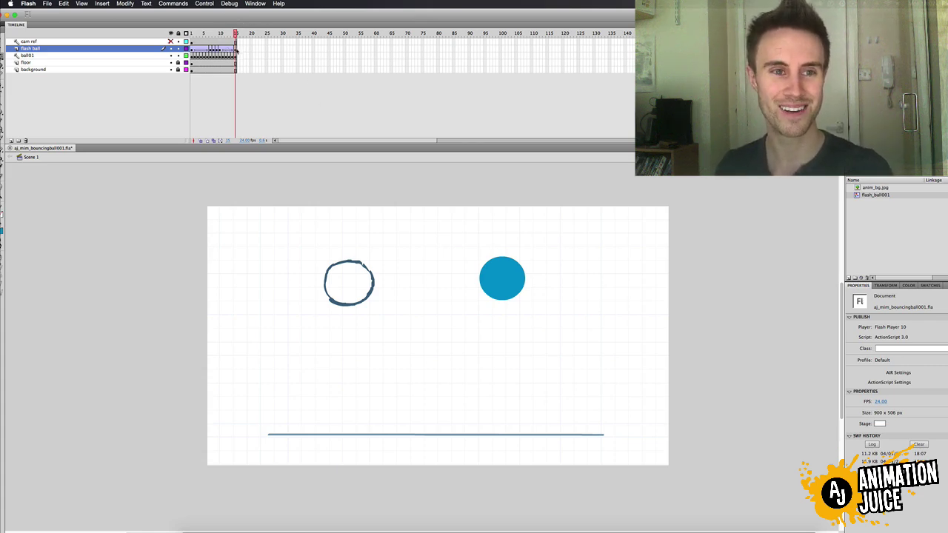
left_click(236, 50)
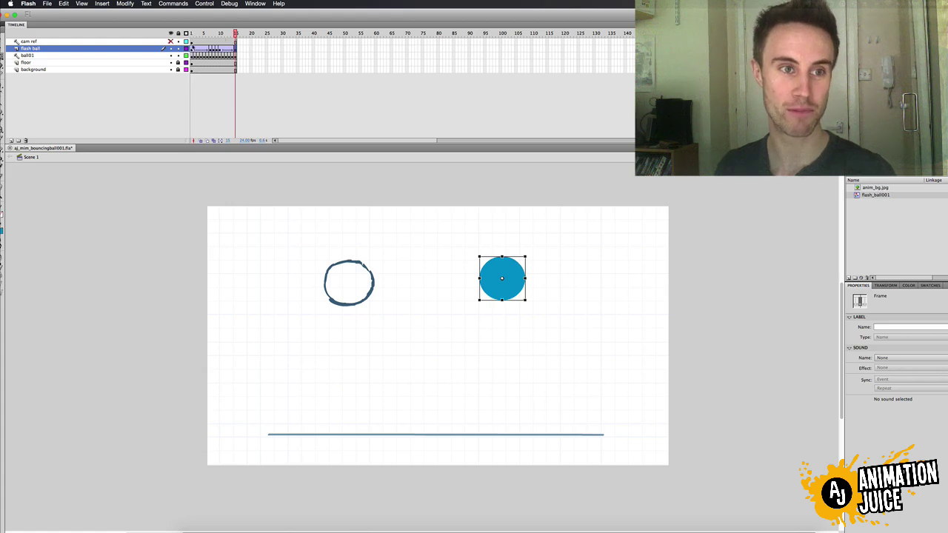
left_click(193, 49)
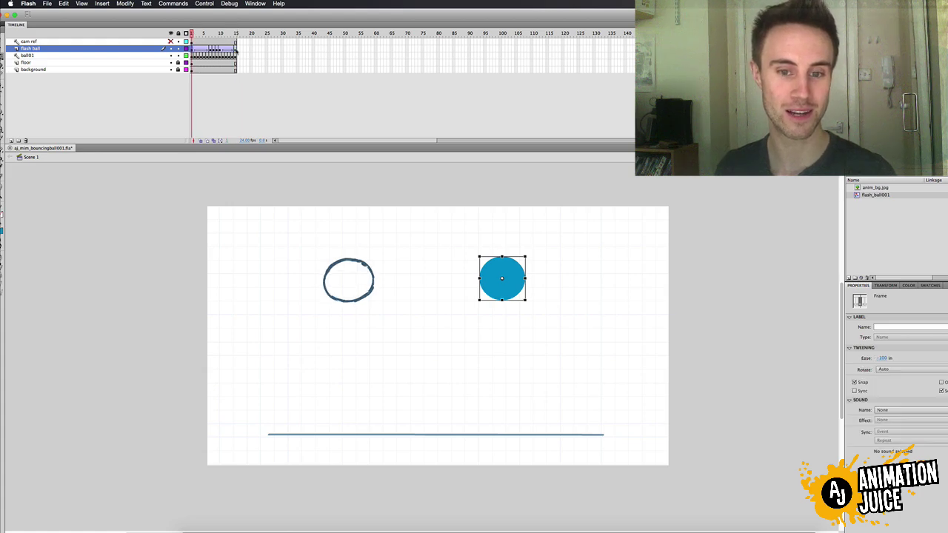
left_click(235, 49)
left_click(192, 50)
left_click(236, 49)
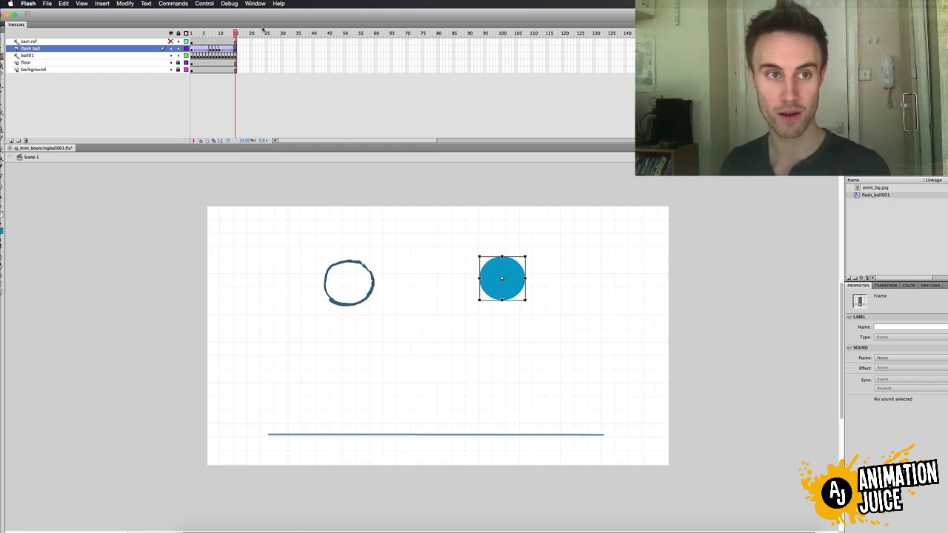
left_click(236, 34)
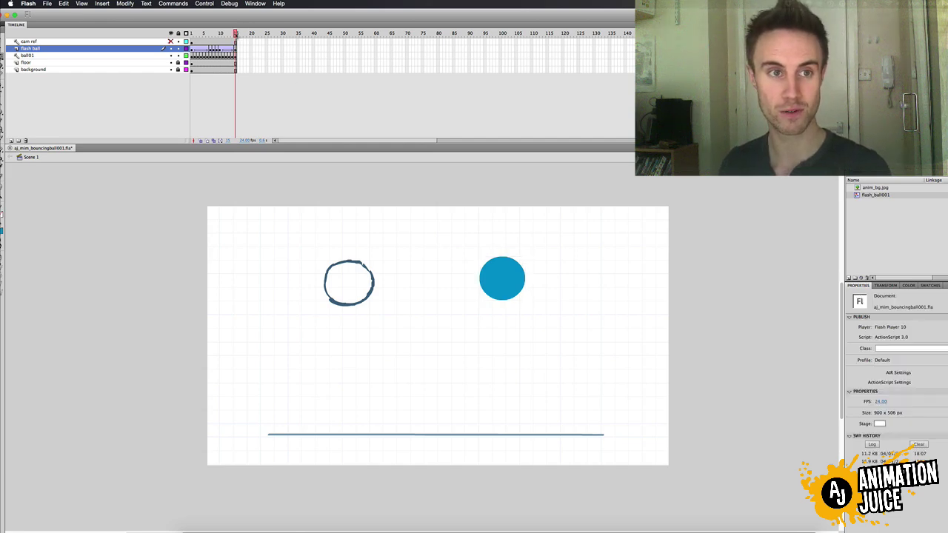
- Nudge the blue ball down by about 4 px at the flash ball layer's frame 15 keyframe
left_click(236, 50)
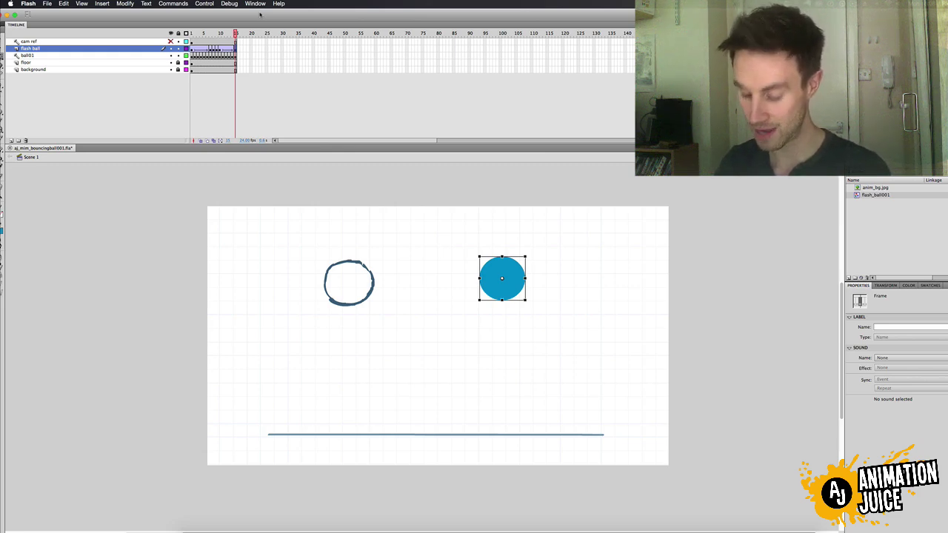
key("Down")
key("Down")
key("Down")
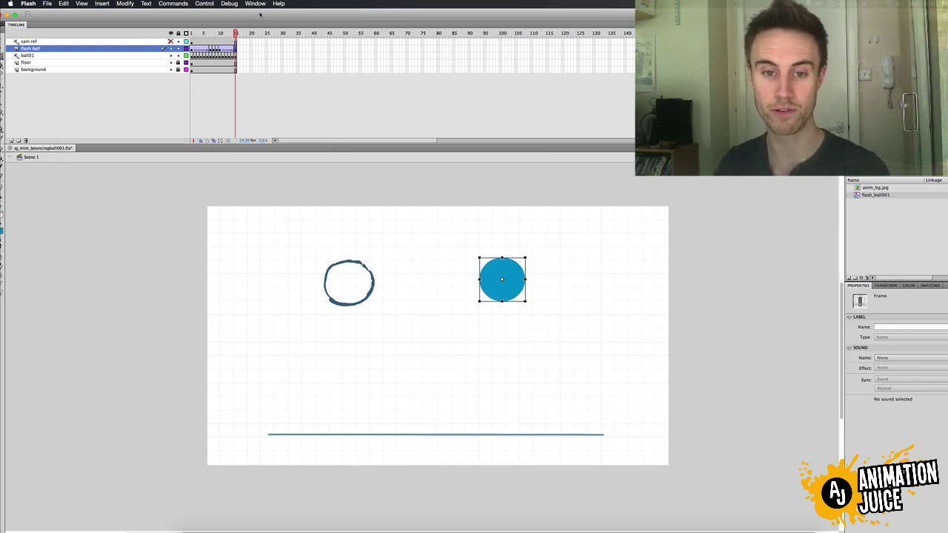
key("Down")
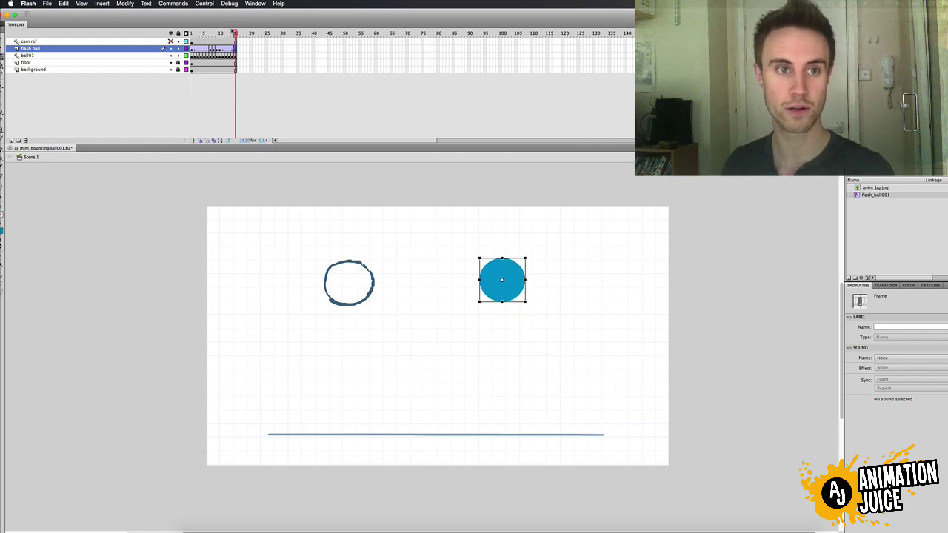
- Compare the ball's position at frames 1 and 15, play the bounce as a test movie, and close the preview
left_click(192, 34)
left_click(236, 35)
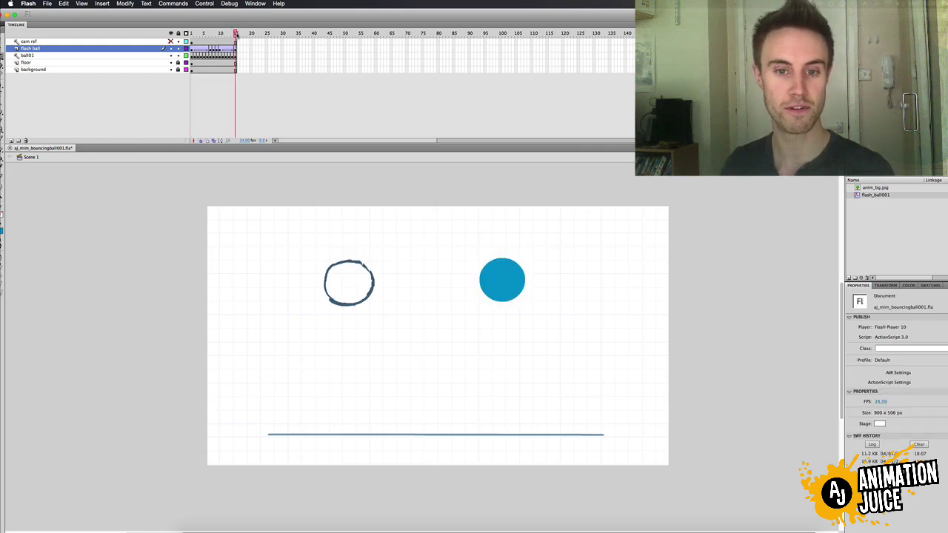
key("Return")
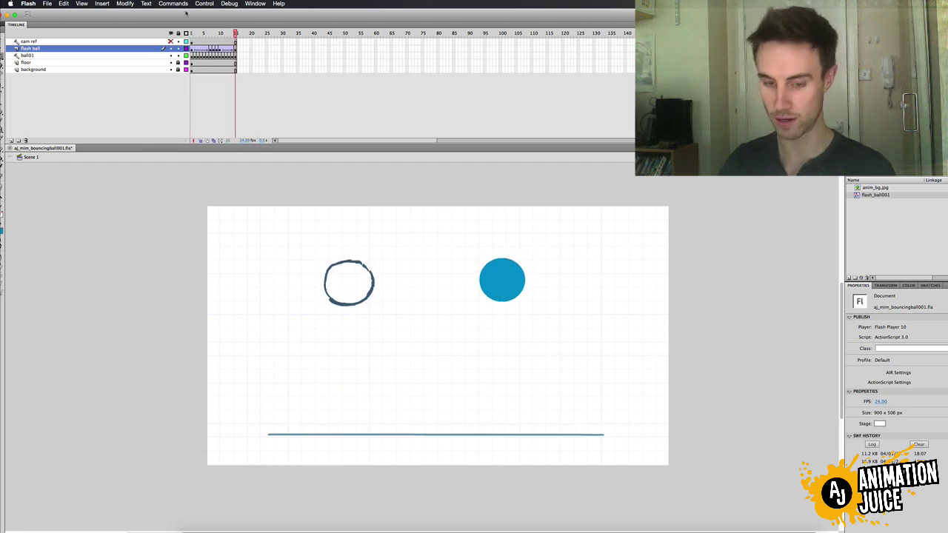
key("super+Return")
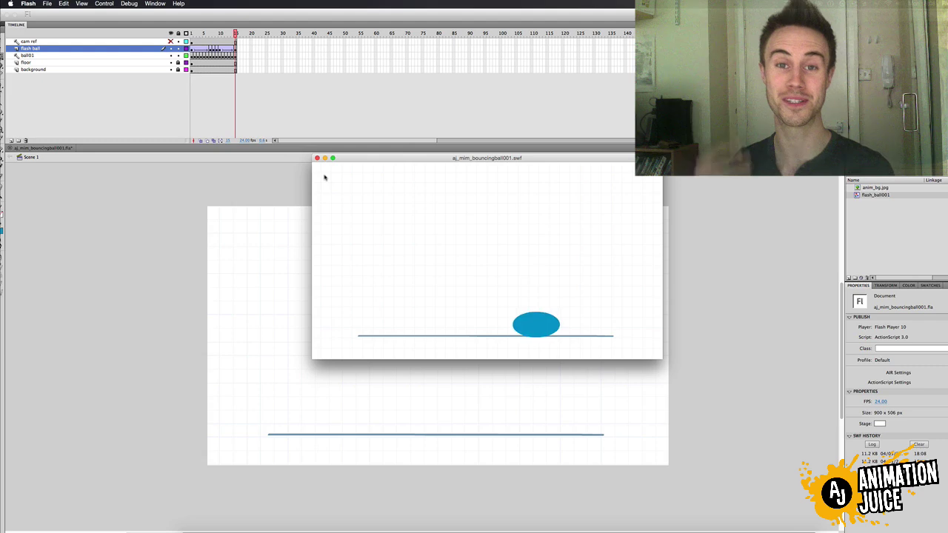
left_click(317, 158)
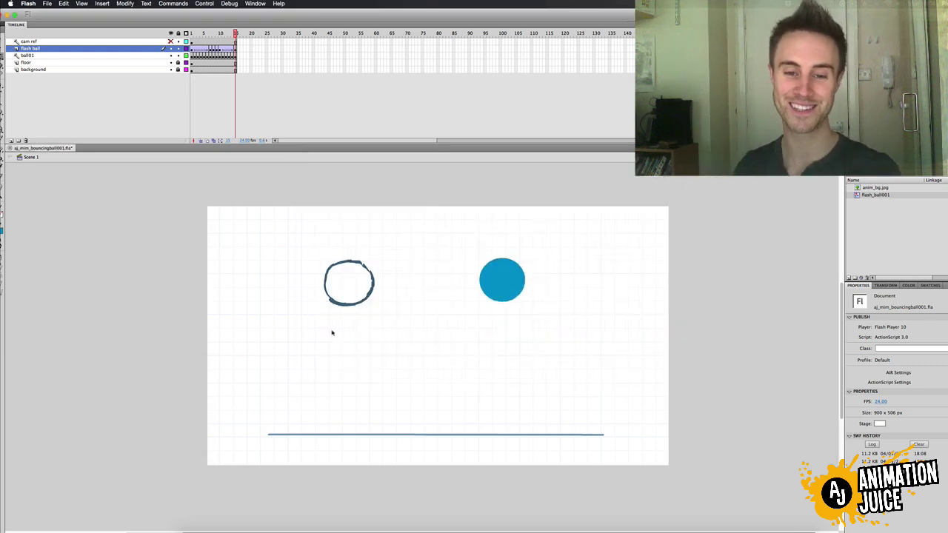
- Add a flash ball keyframe at frame 6 and raise the ball to about Y 208, near the height of the drawn ball
left_click(210, 33)
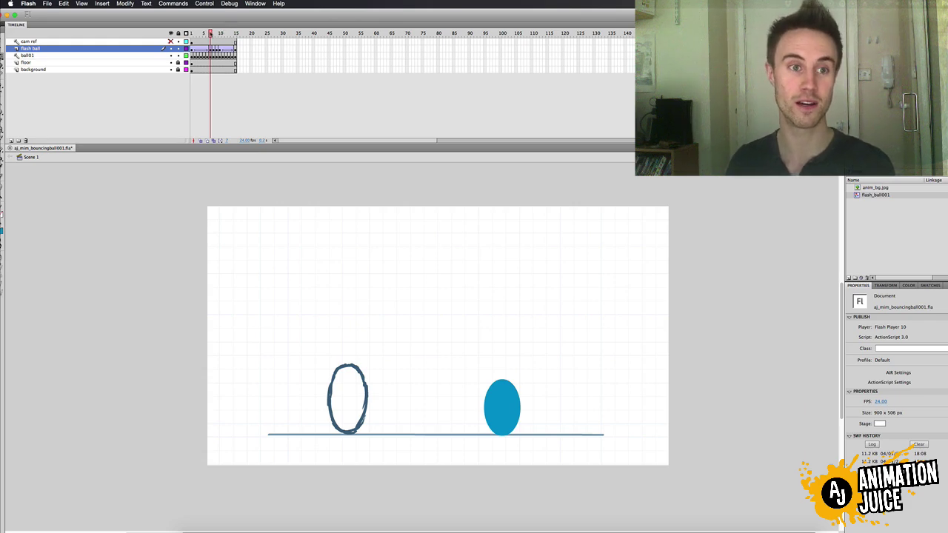
left_click(207, 34)
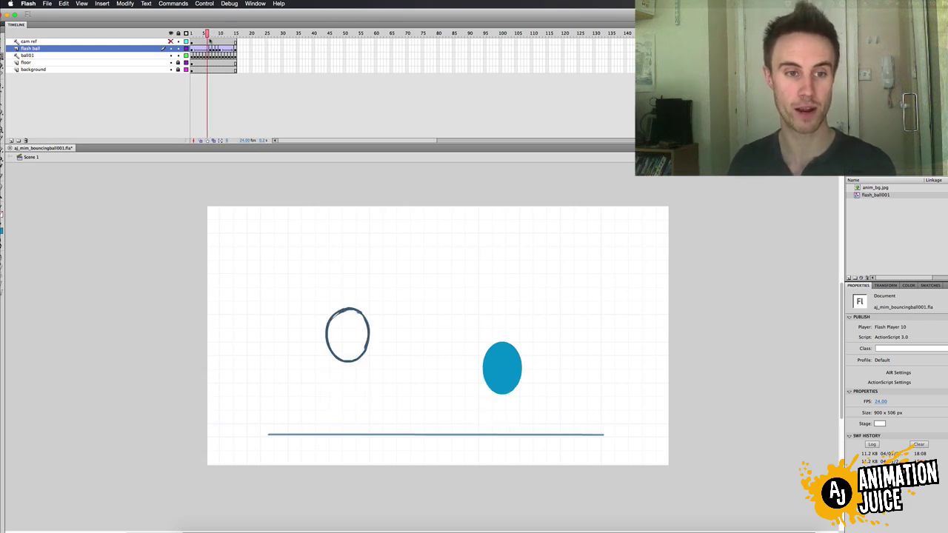
left_click(210, 33)
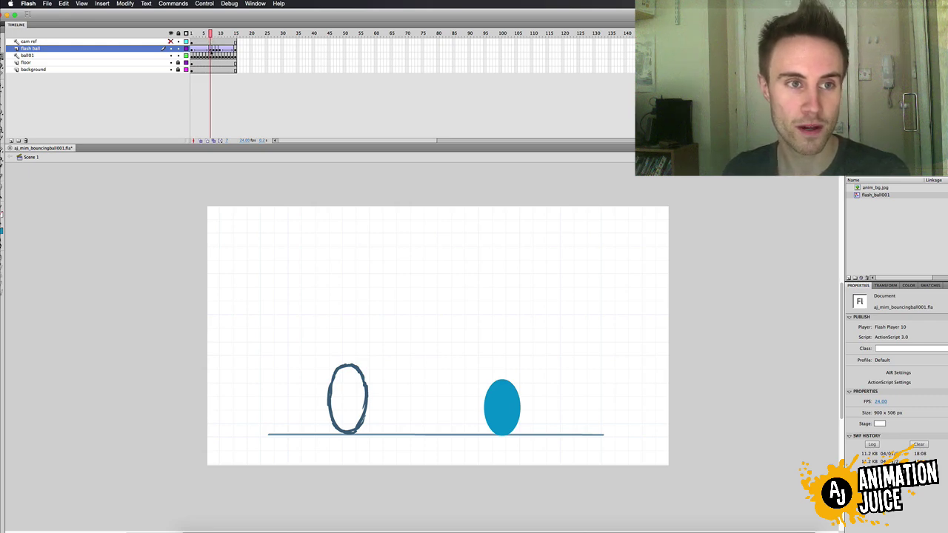
left_click(211, 48)
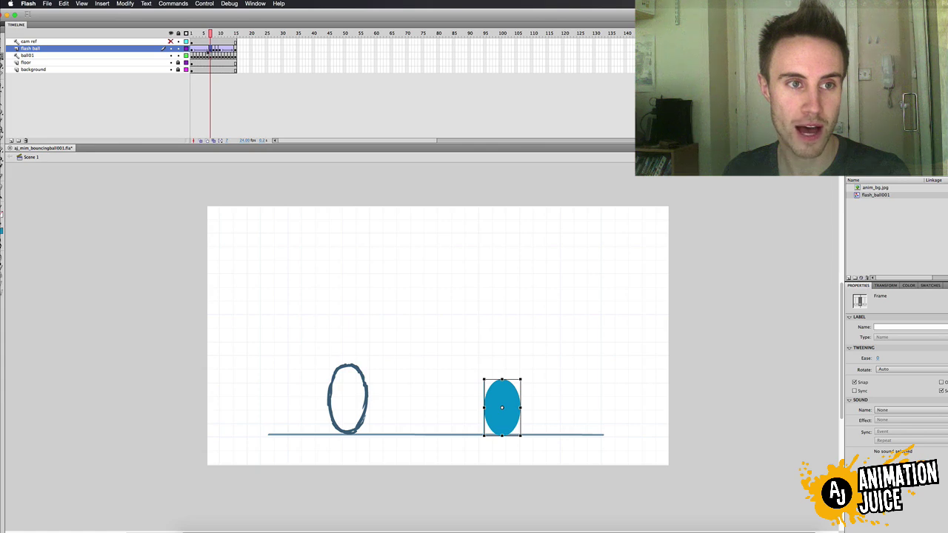
left_click(208, 50)
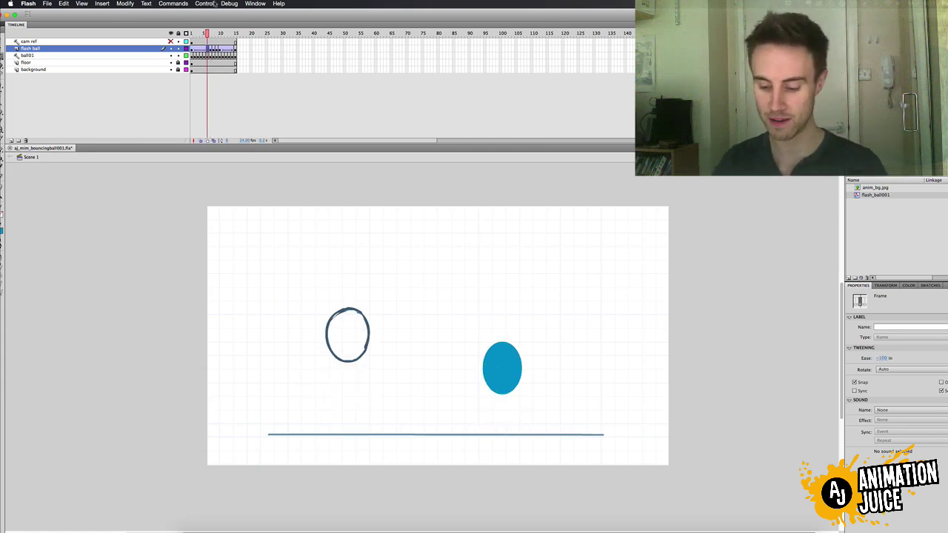
key("F6")
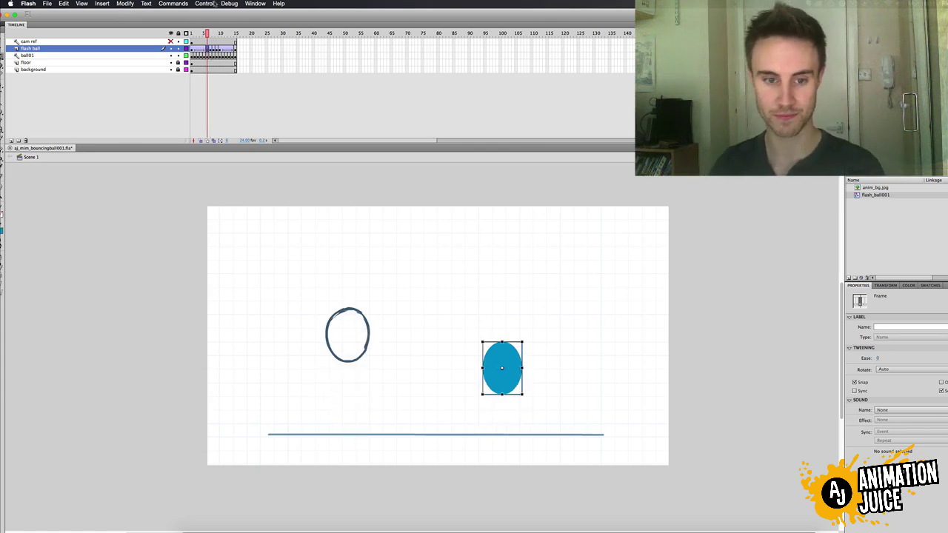
left_click(510, 358)
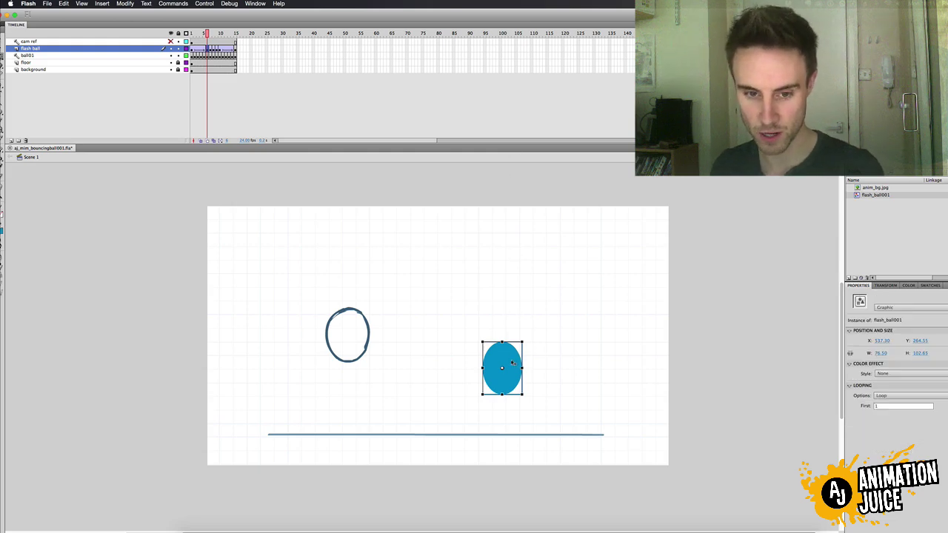
left_click_drag(512, 363, 512, 333)
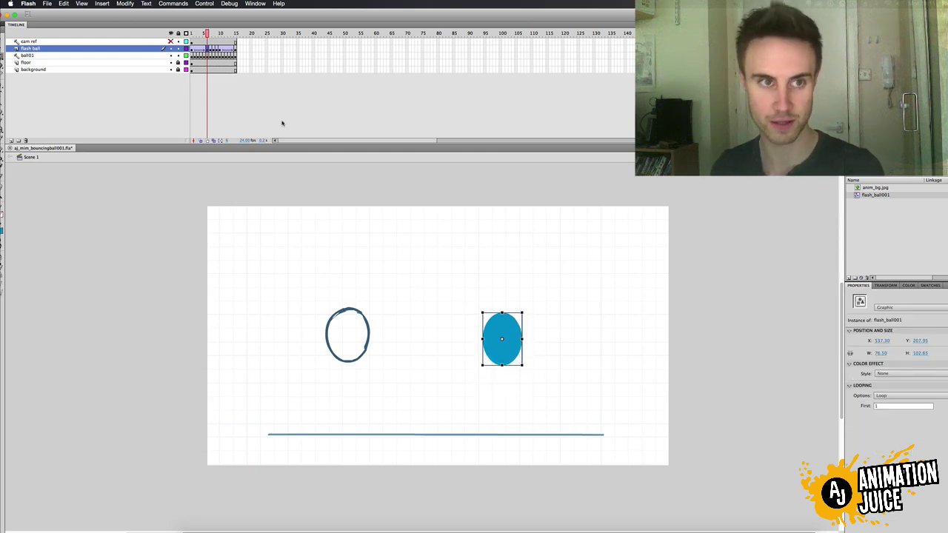
- Stretch the blue ball at frame 7 into a narrow upright oval about 59 px wide and 148 px high
left_click(210, 49)
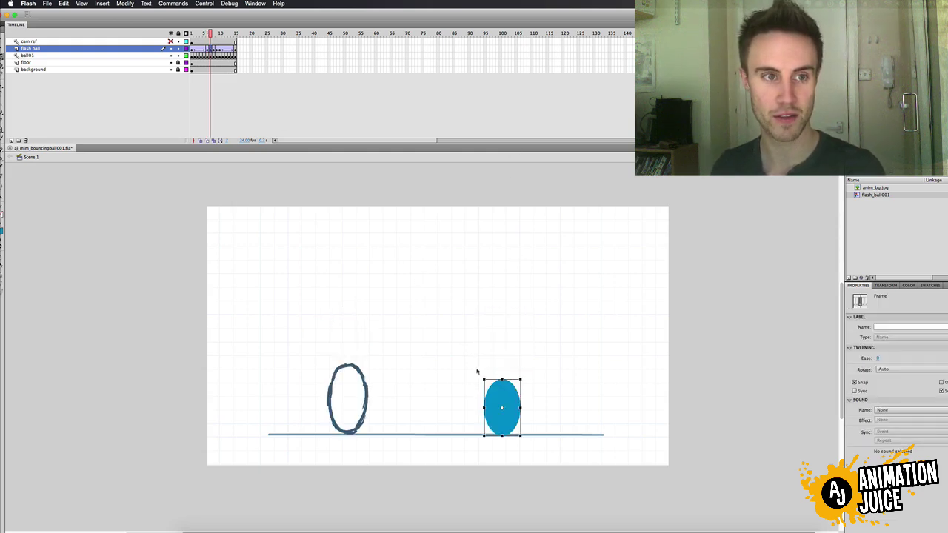
left_click_drag(502, 379, 502, 360)
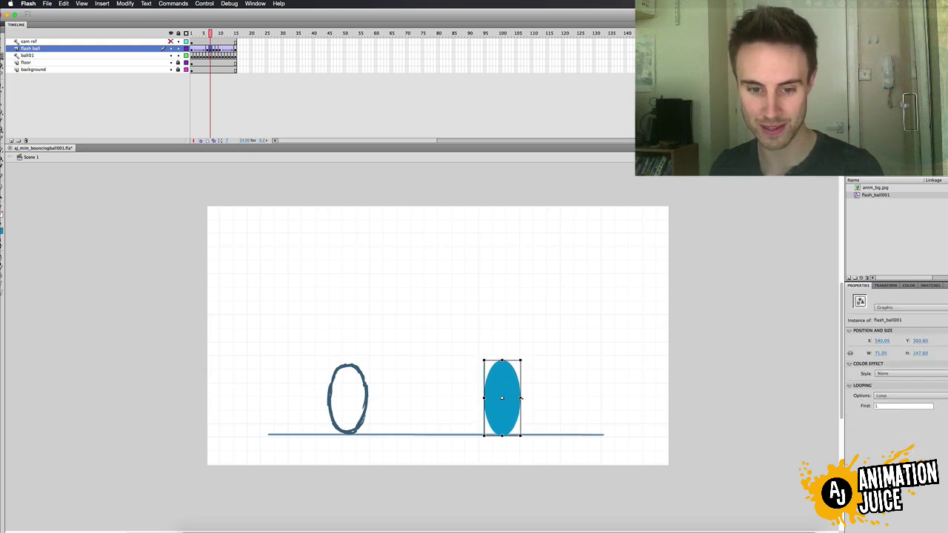
left_click_drag(521, 397, 517, 397)
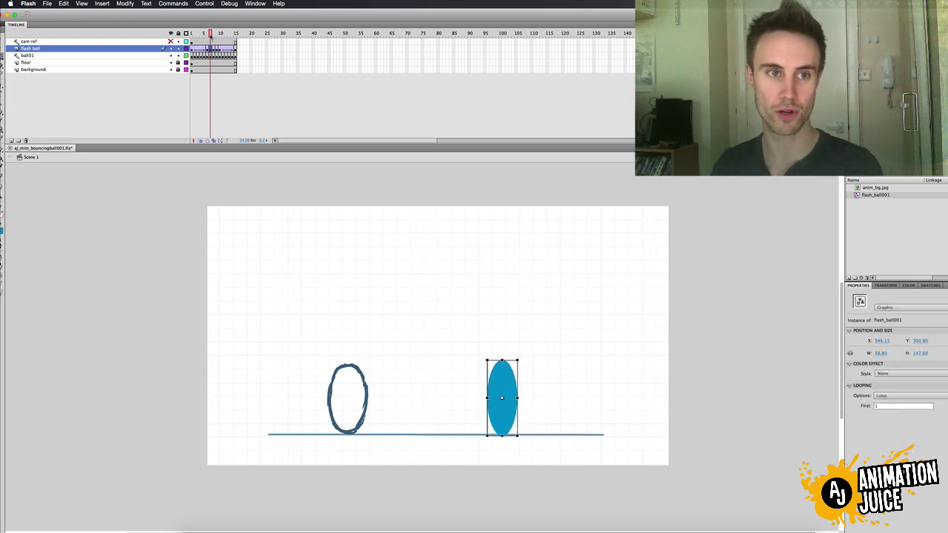
- Scrub through frames 6 to 8 to check the fall and stretch, and preview the bounce from frame 1 as a test movie
left_click_drag(210, 34, 211, 35)
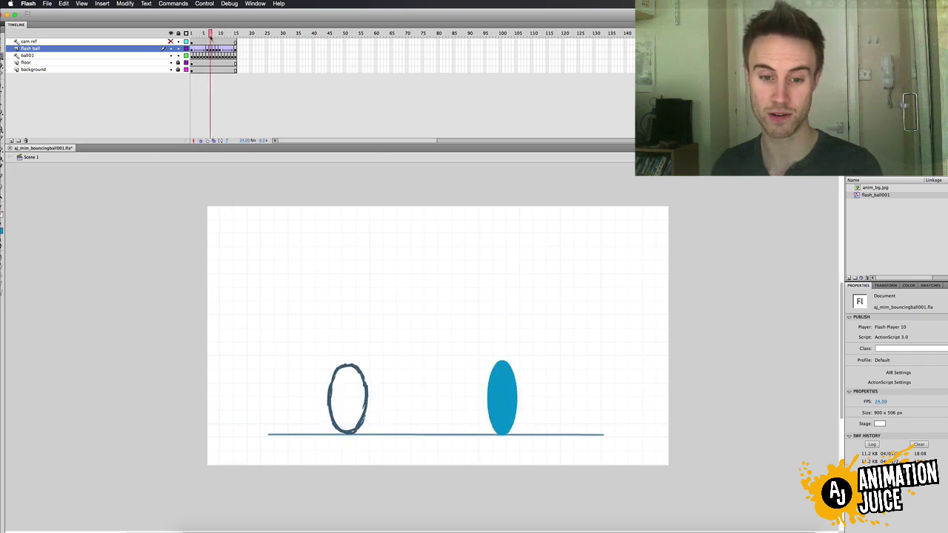
left_click_drag(211, 37, 214, 37)
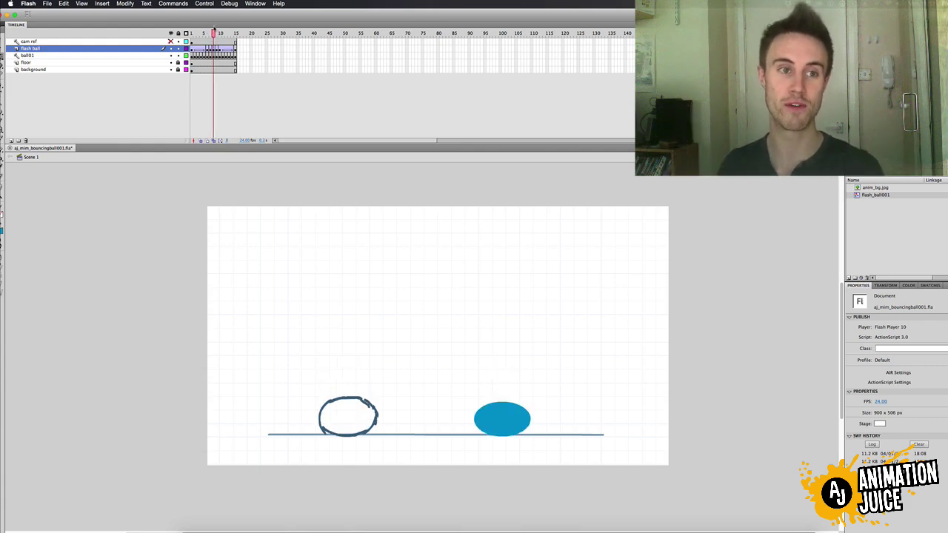
left_click_drag(213, 35, 207, 35)
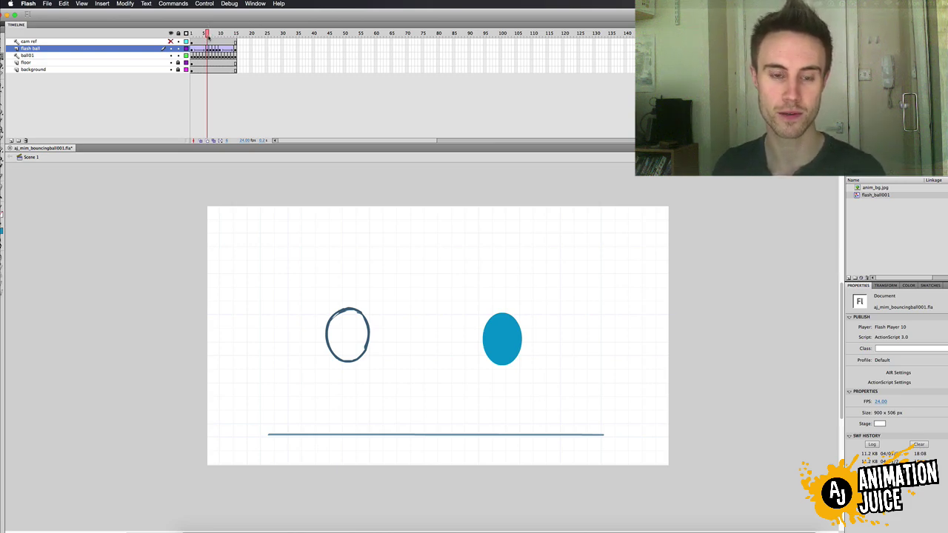
left_click_drag(208, 37, 210, 37)
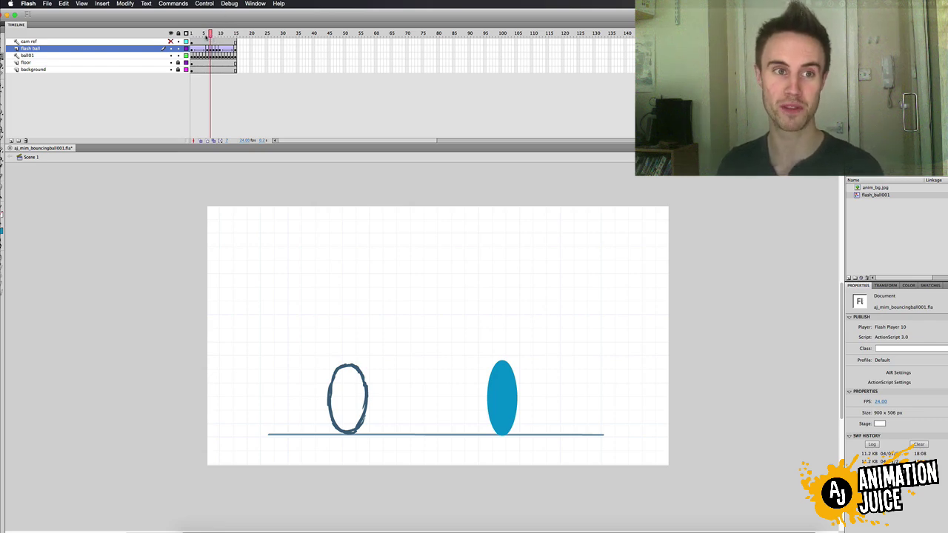
mouse_move(207, 36)
left_mouse_down()
mouse_move(188, 37)
mouse_move(211, 37)
left_mouse_up()
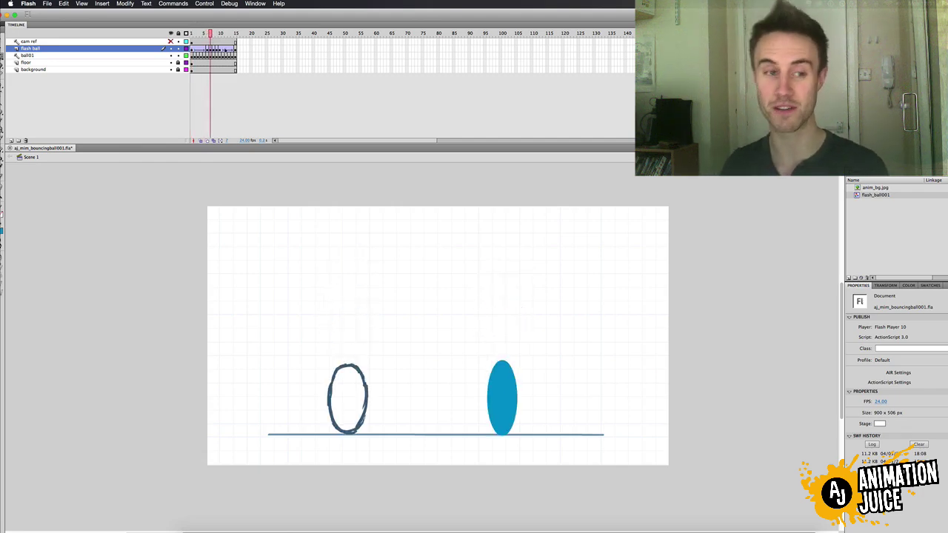
left_click_drag(210, 36, 188, 31)
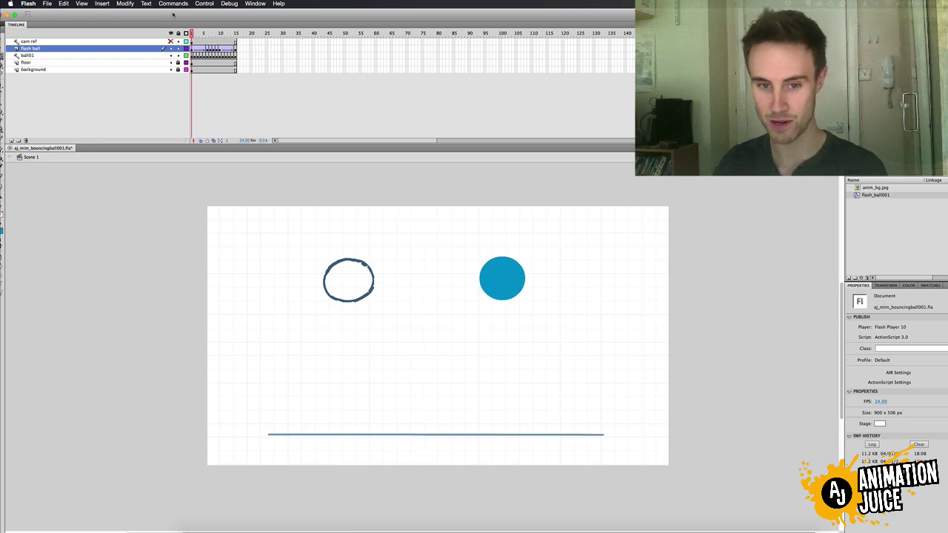
key("super+Return")
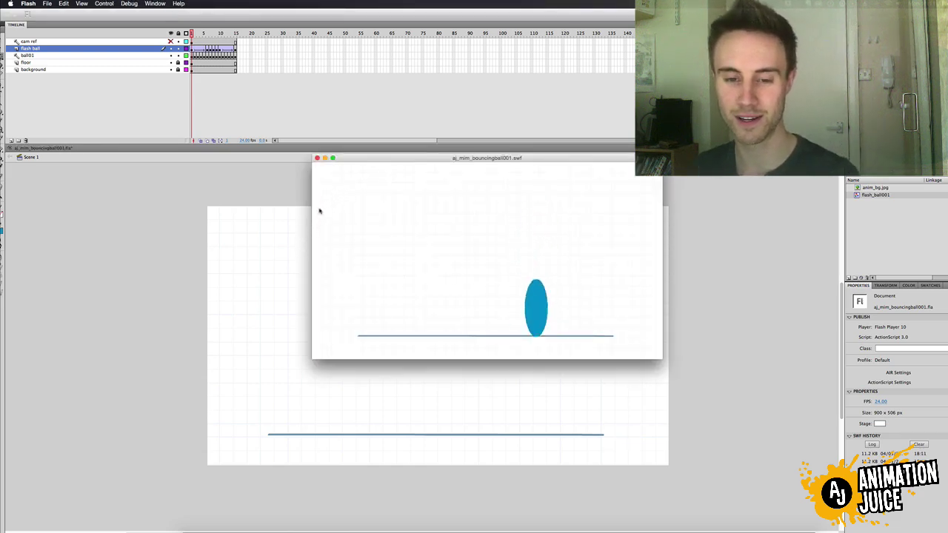
- Play the bounce from the upper flash ball layer as a test movie and close the preview
key("super+Return")
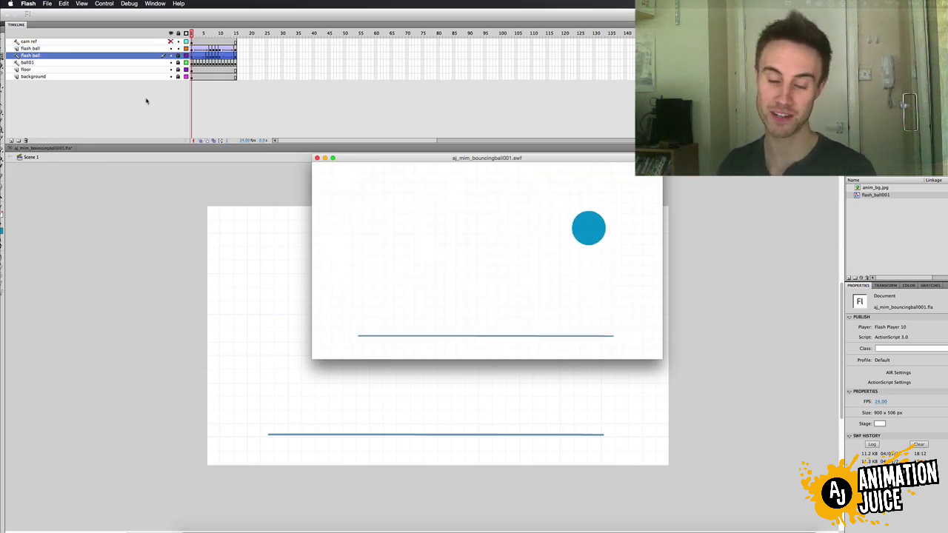
key("super+w")
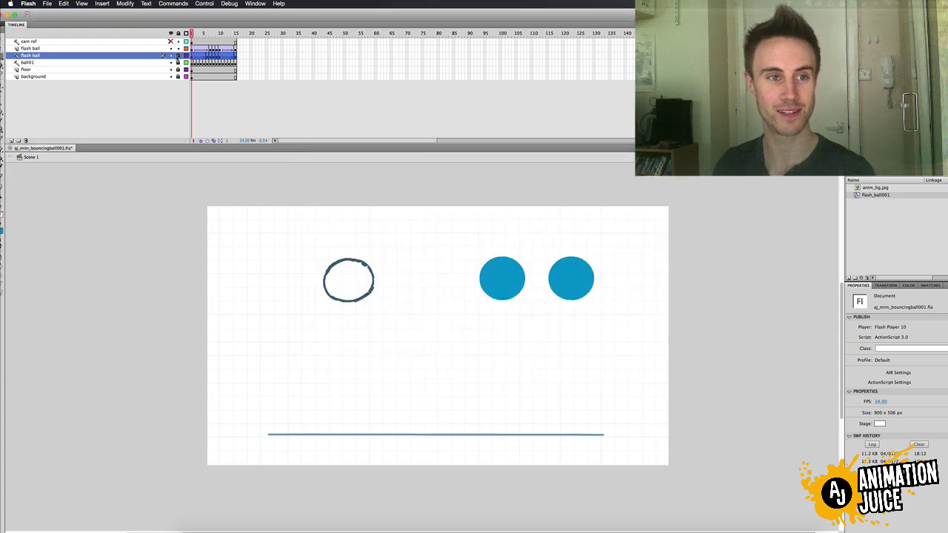
- Switch the Guide setting from the lower flash ball layer to the upper one, then play the lower layer's bounce as a test movie and close it
right_click(151, 58)
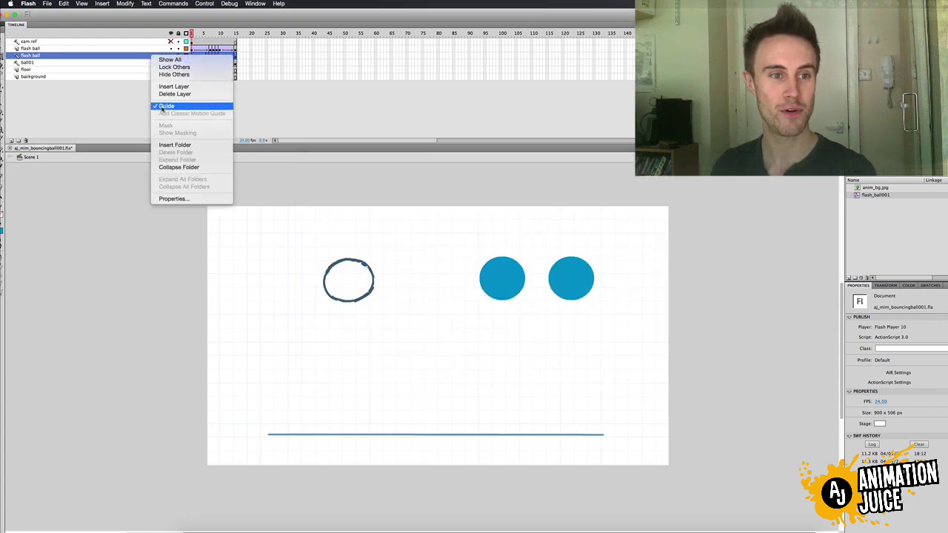
left_click(130, 48)
right_click(130, 48)
left_click(145, 102)
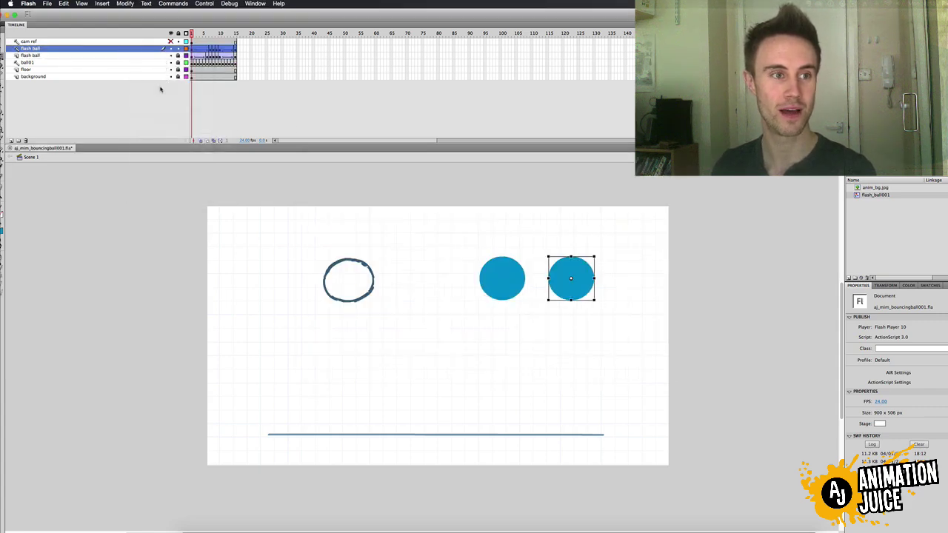
key("super+Return")
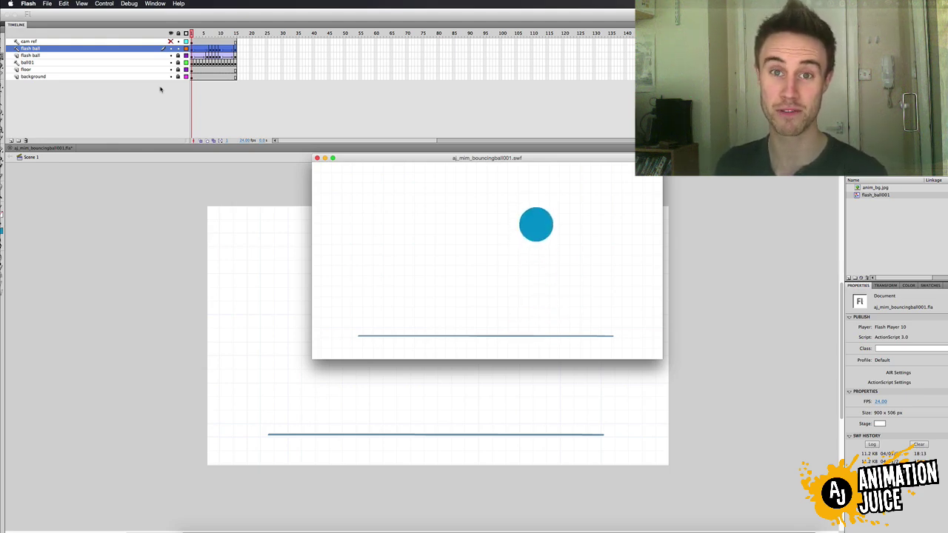
left_click(317, 158)
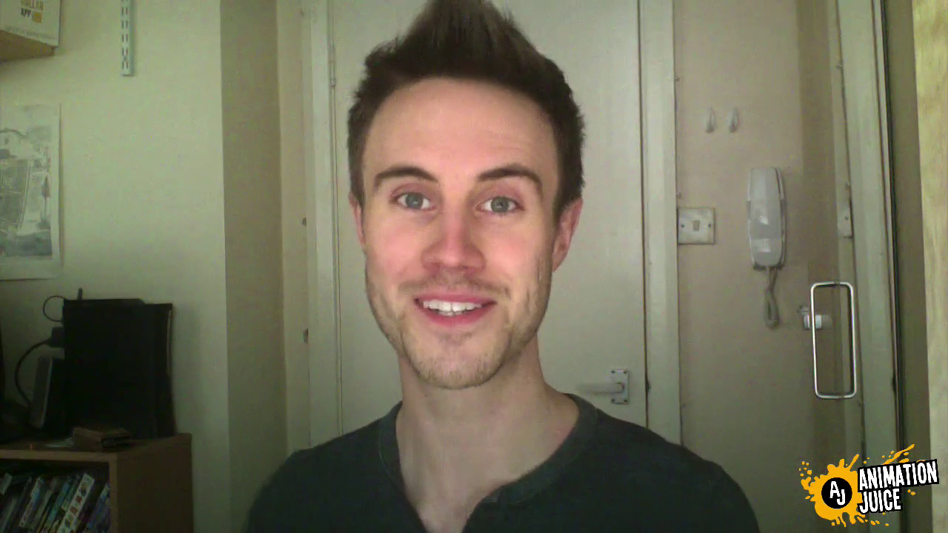